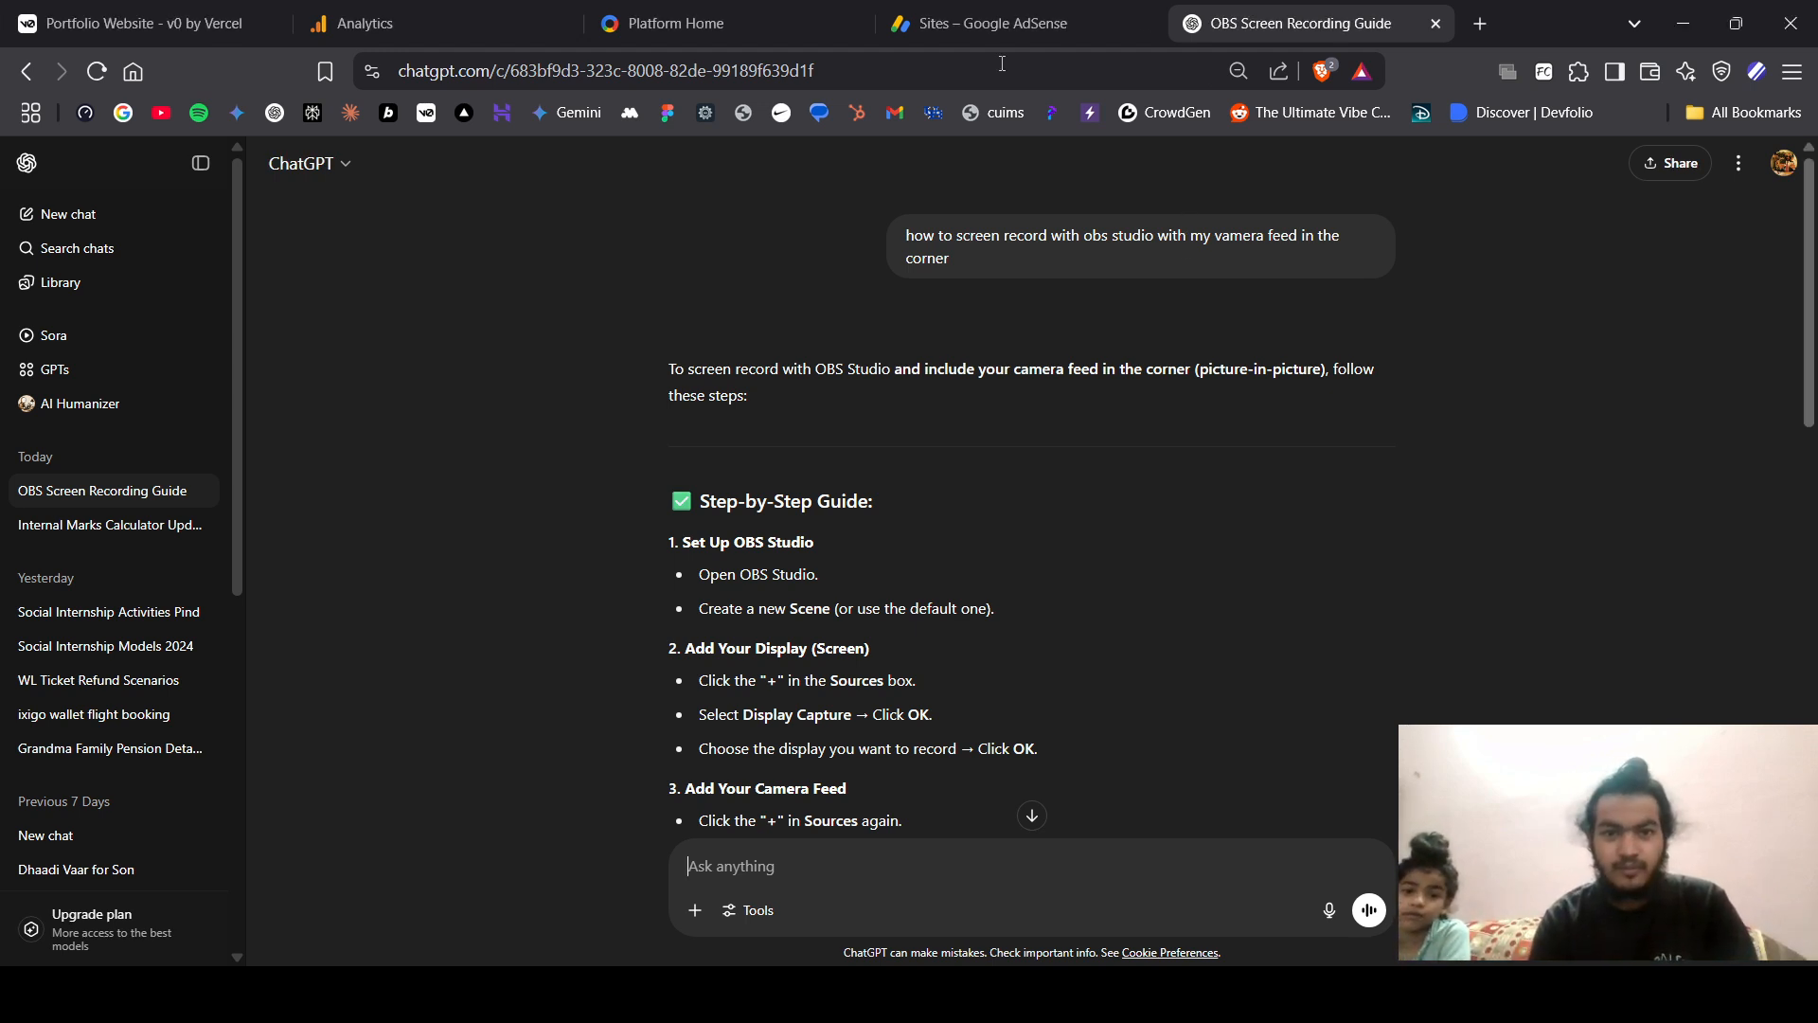
- Switch to Google Analytics, exit the open property setup without keeping it, and start creating a new property
left_click(380, 9)
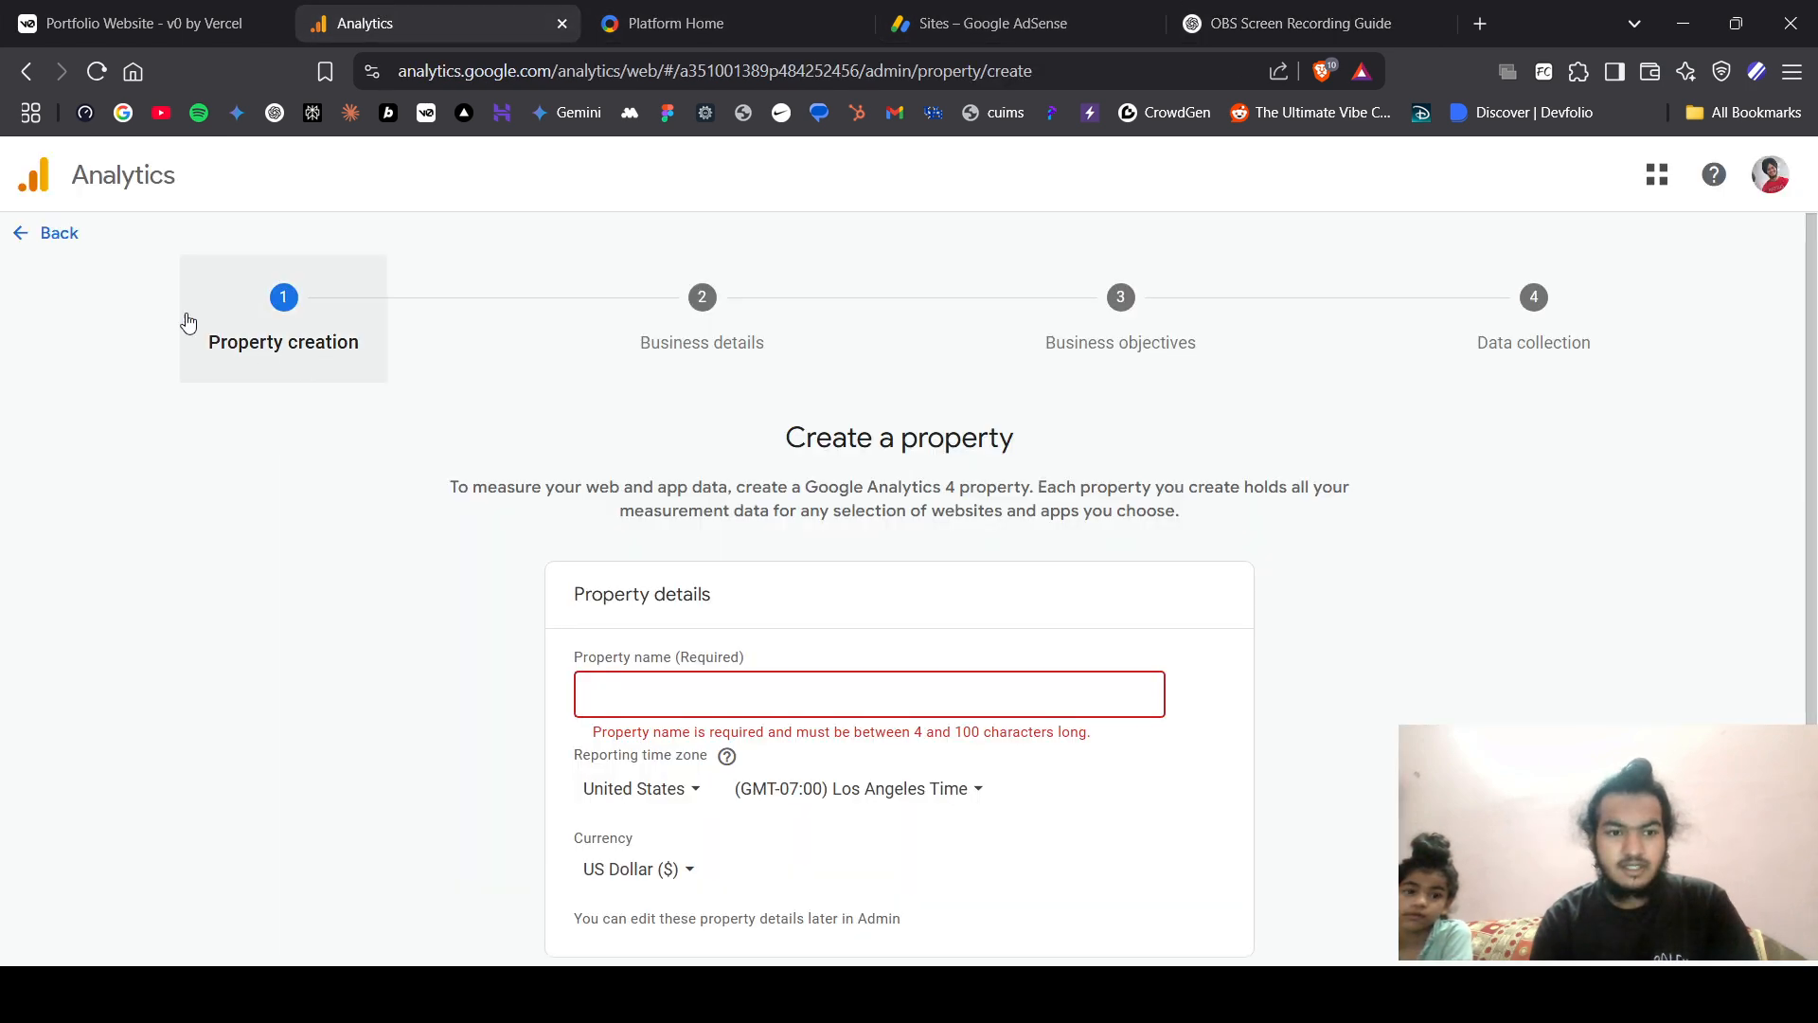
left_click(23, 238)
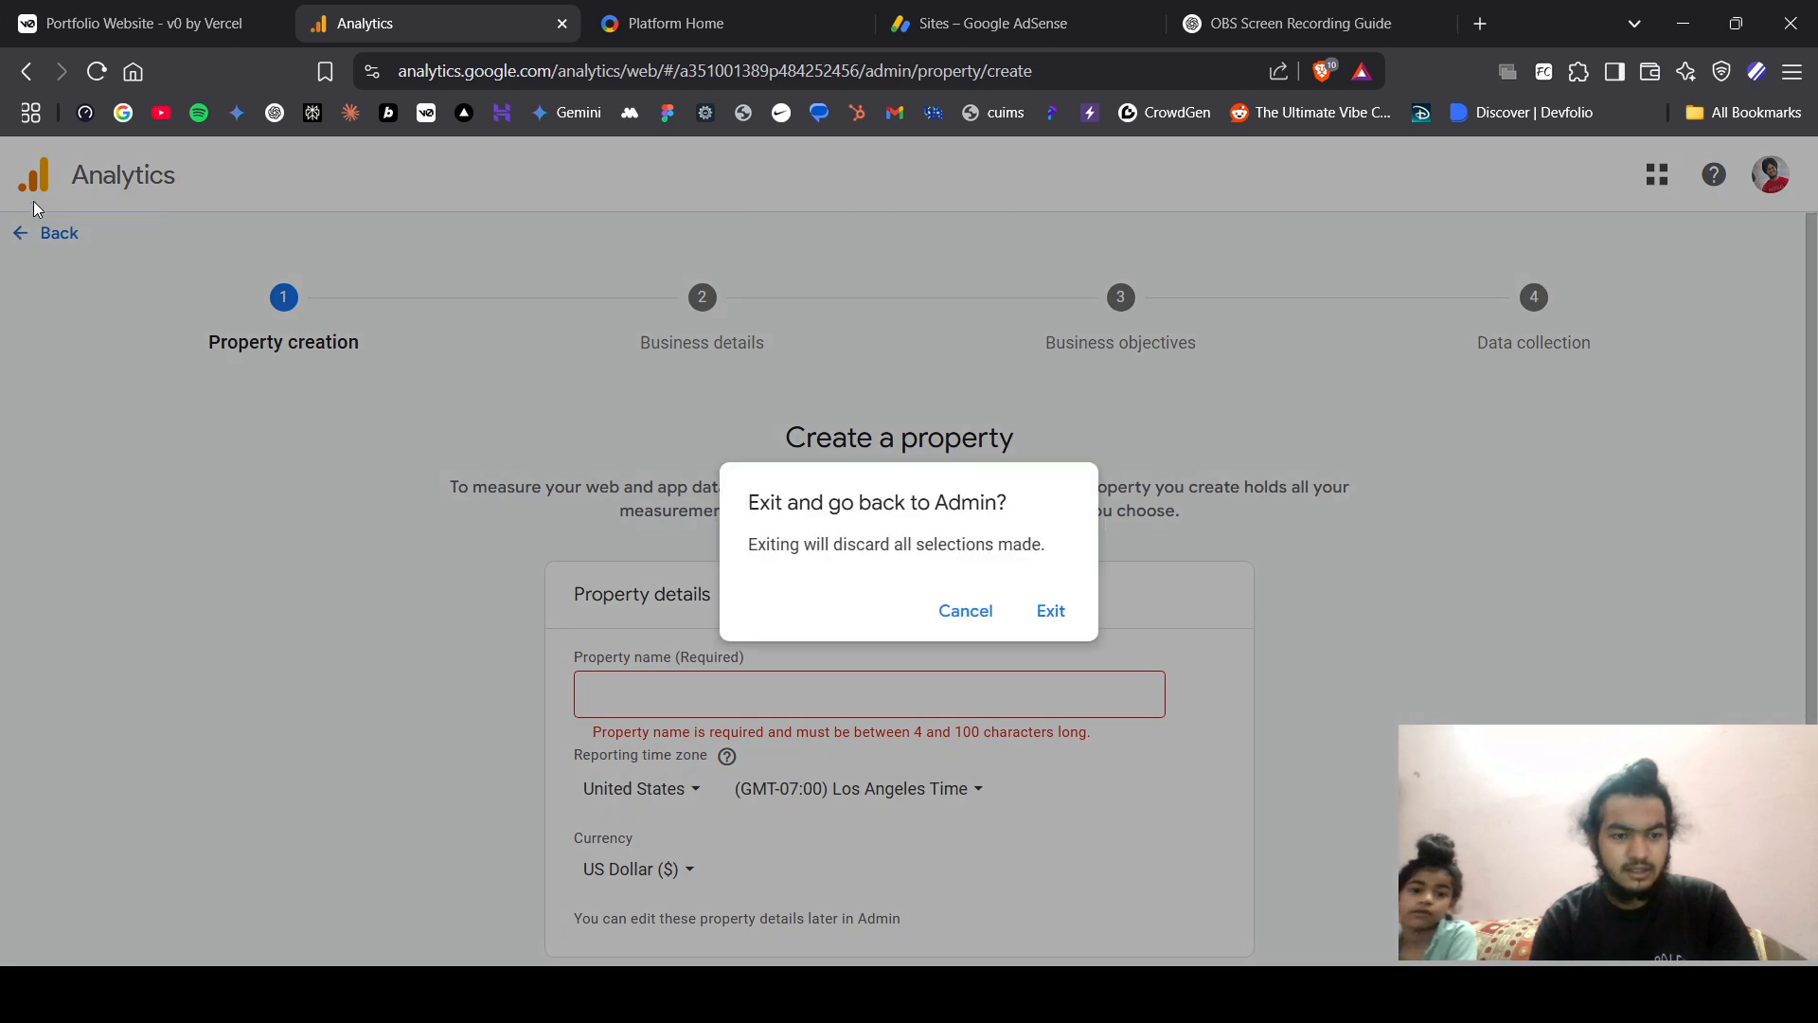
left_click(1053, 613)
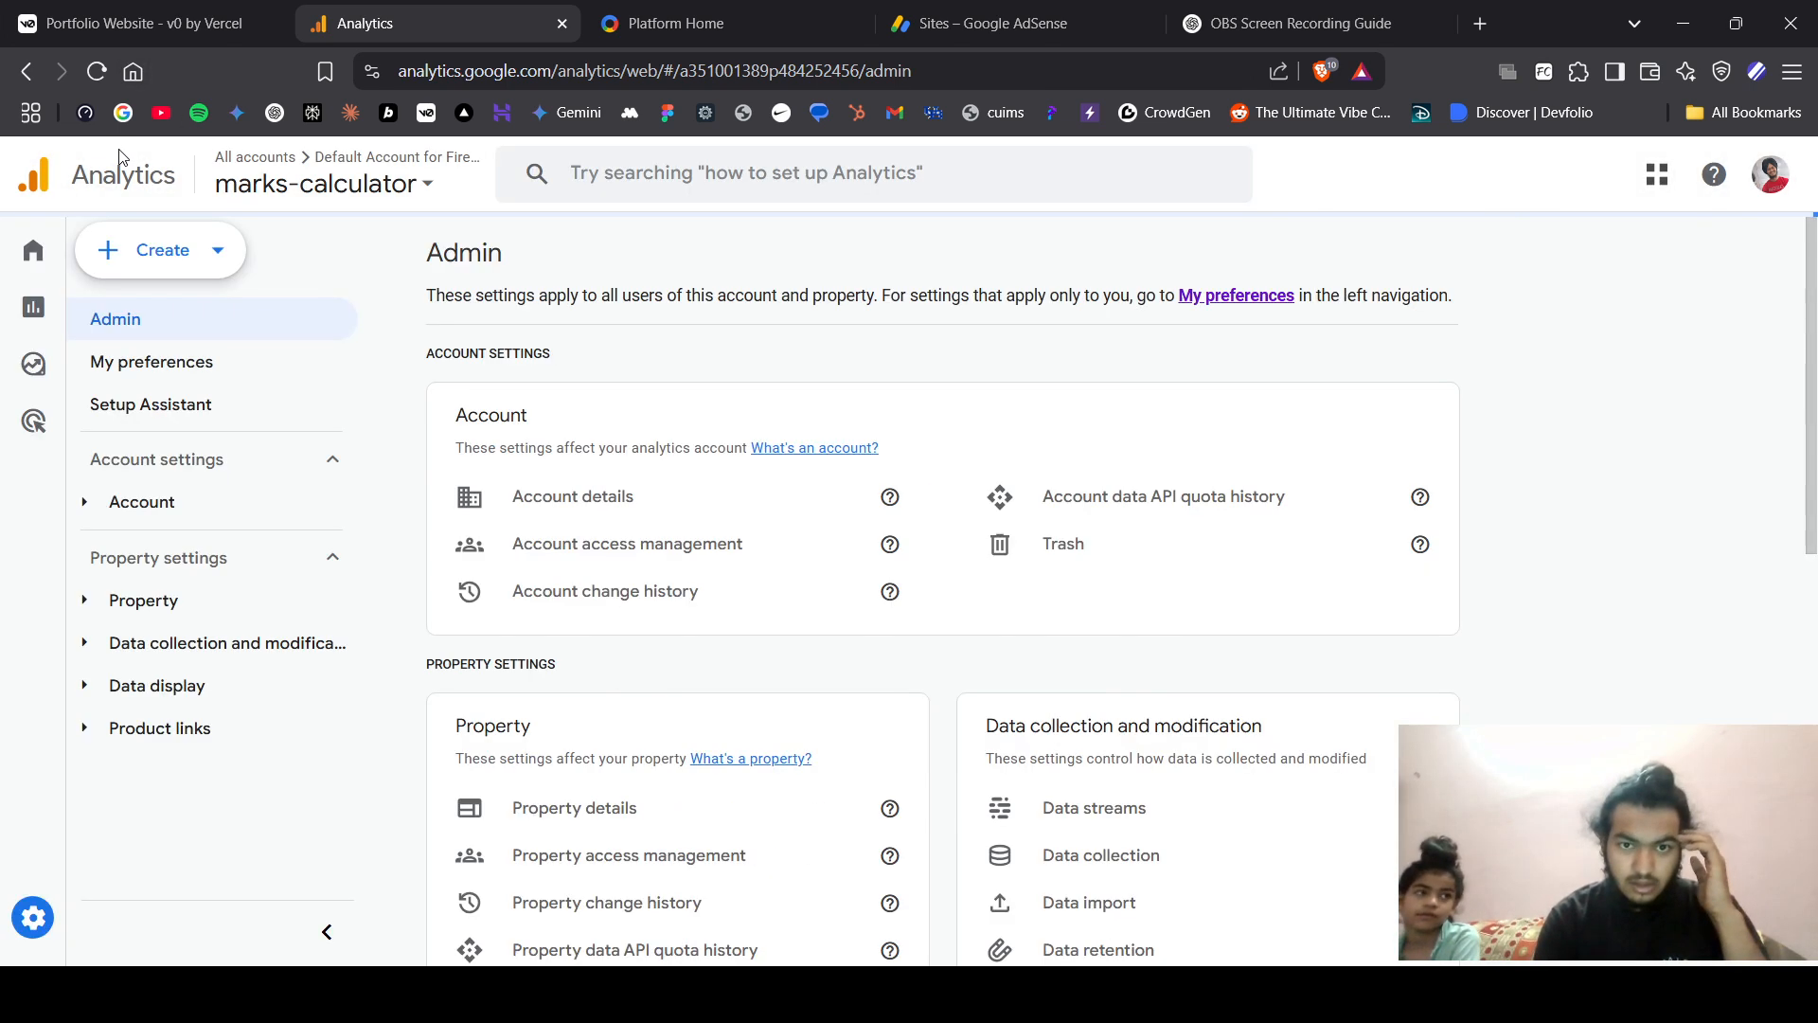
left_click(147, 254)
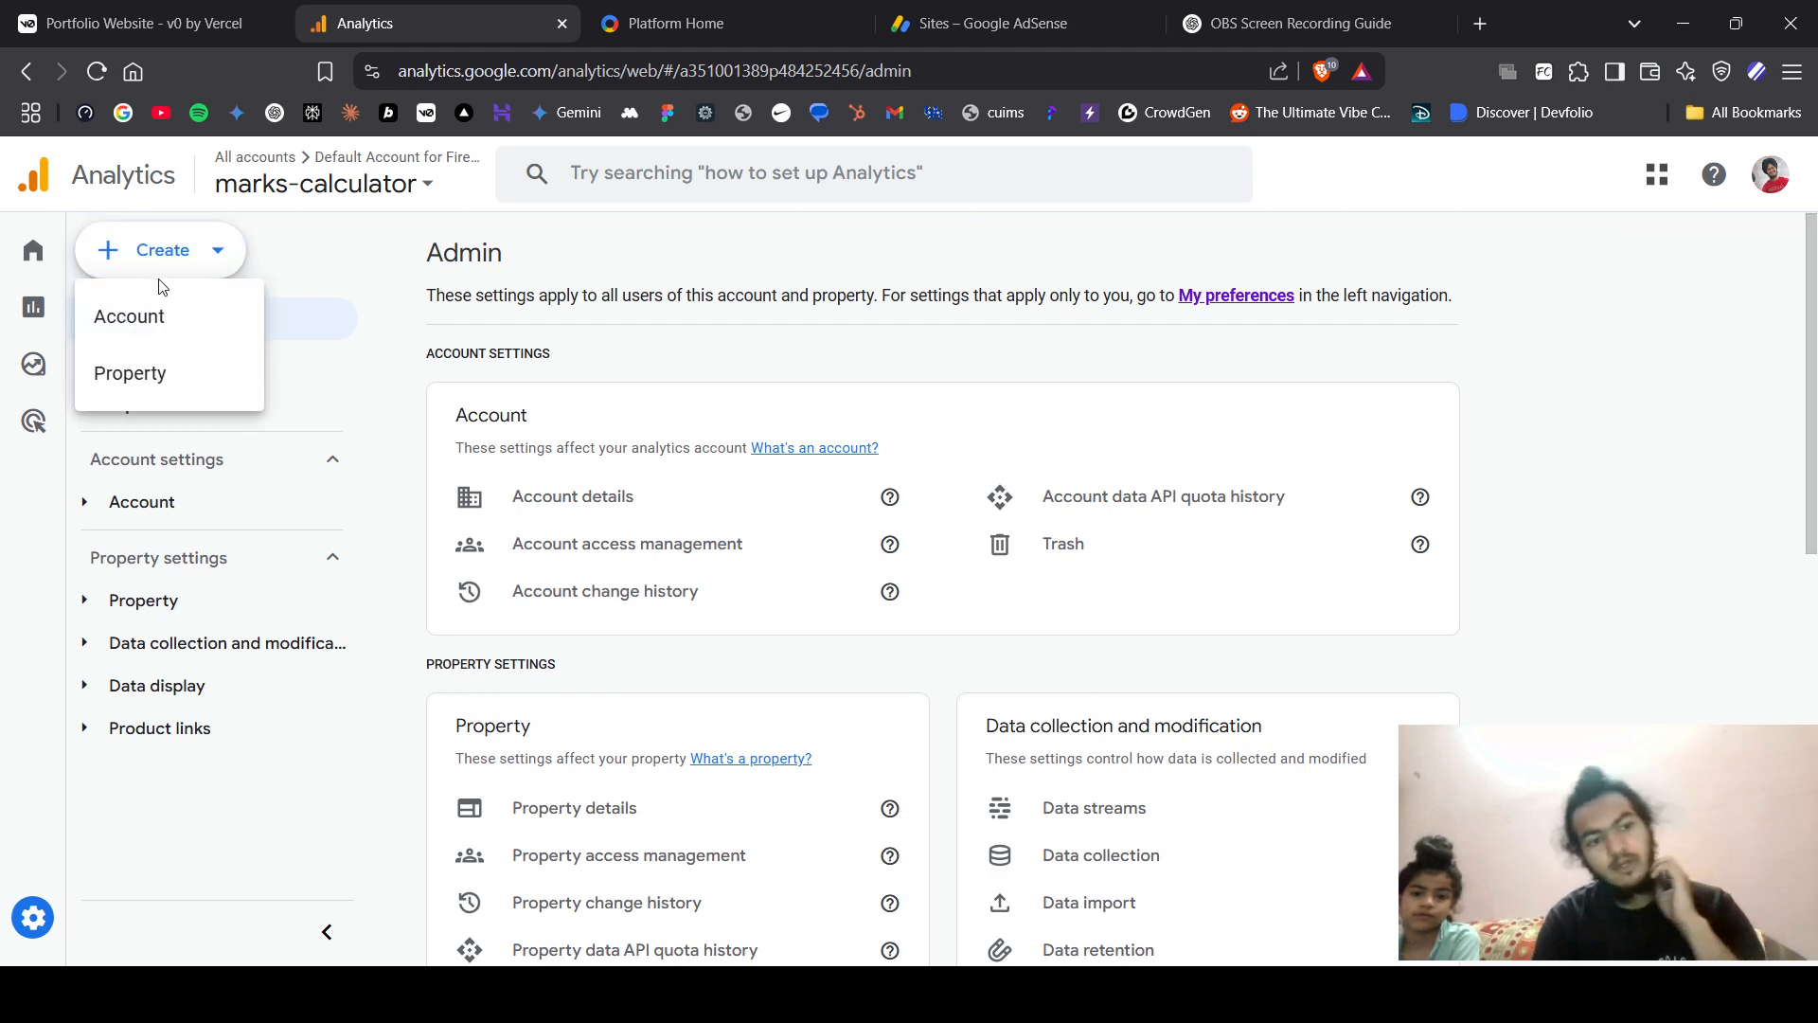
left_click(157, 374)
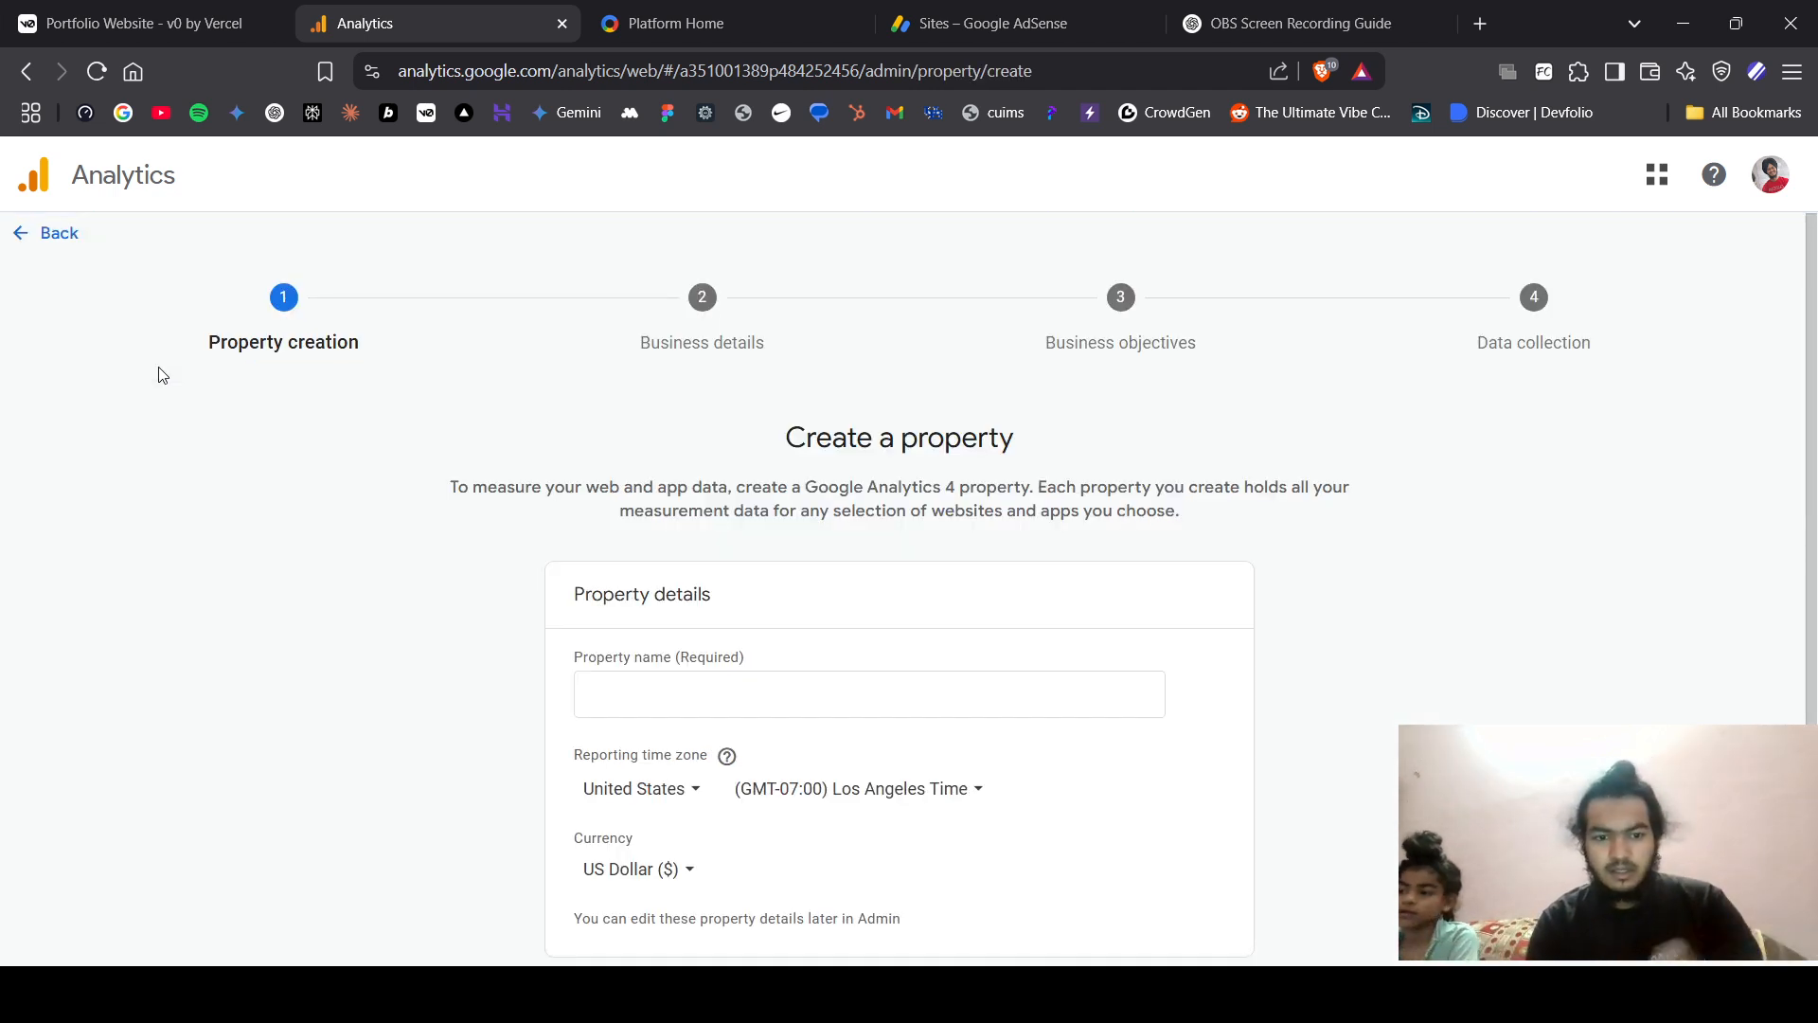
- Name the new property Marks counter and continue to the business details, keeping the default time zone and currency
left_click(627, 705)
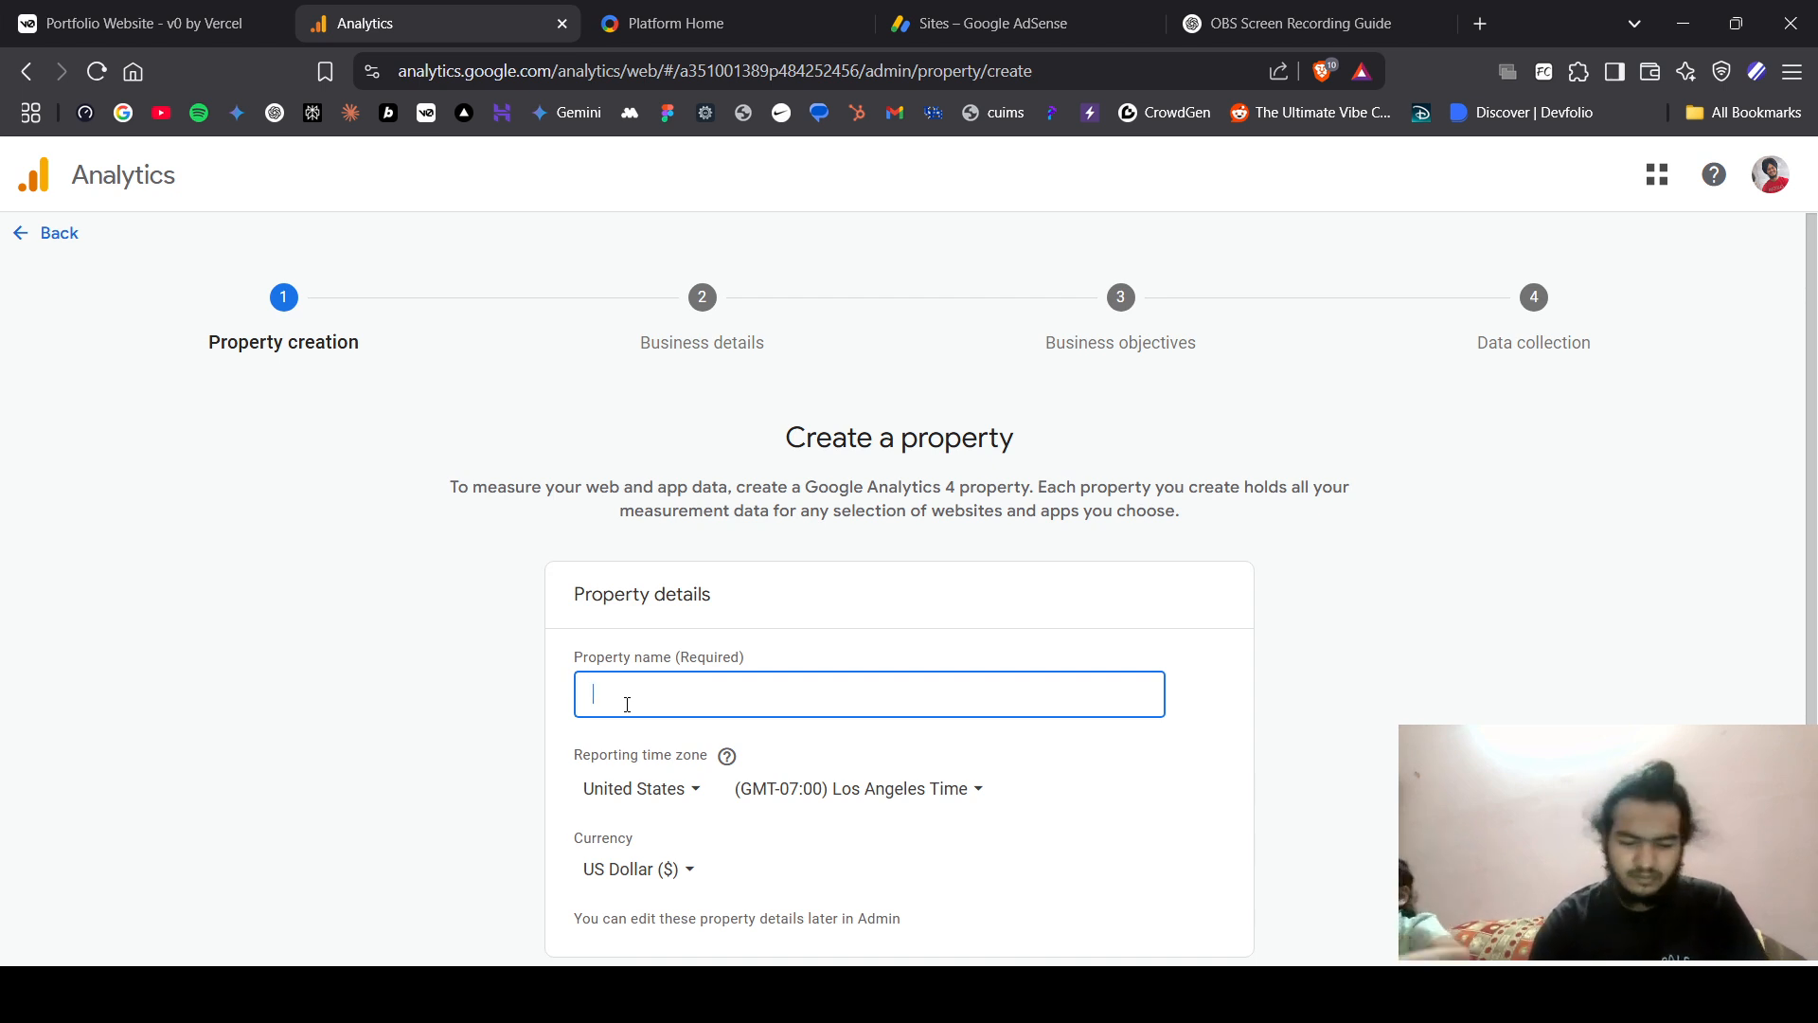
type("Marks co")
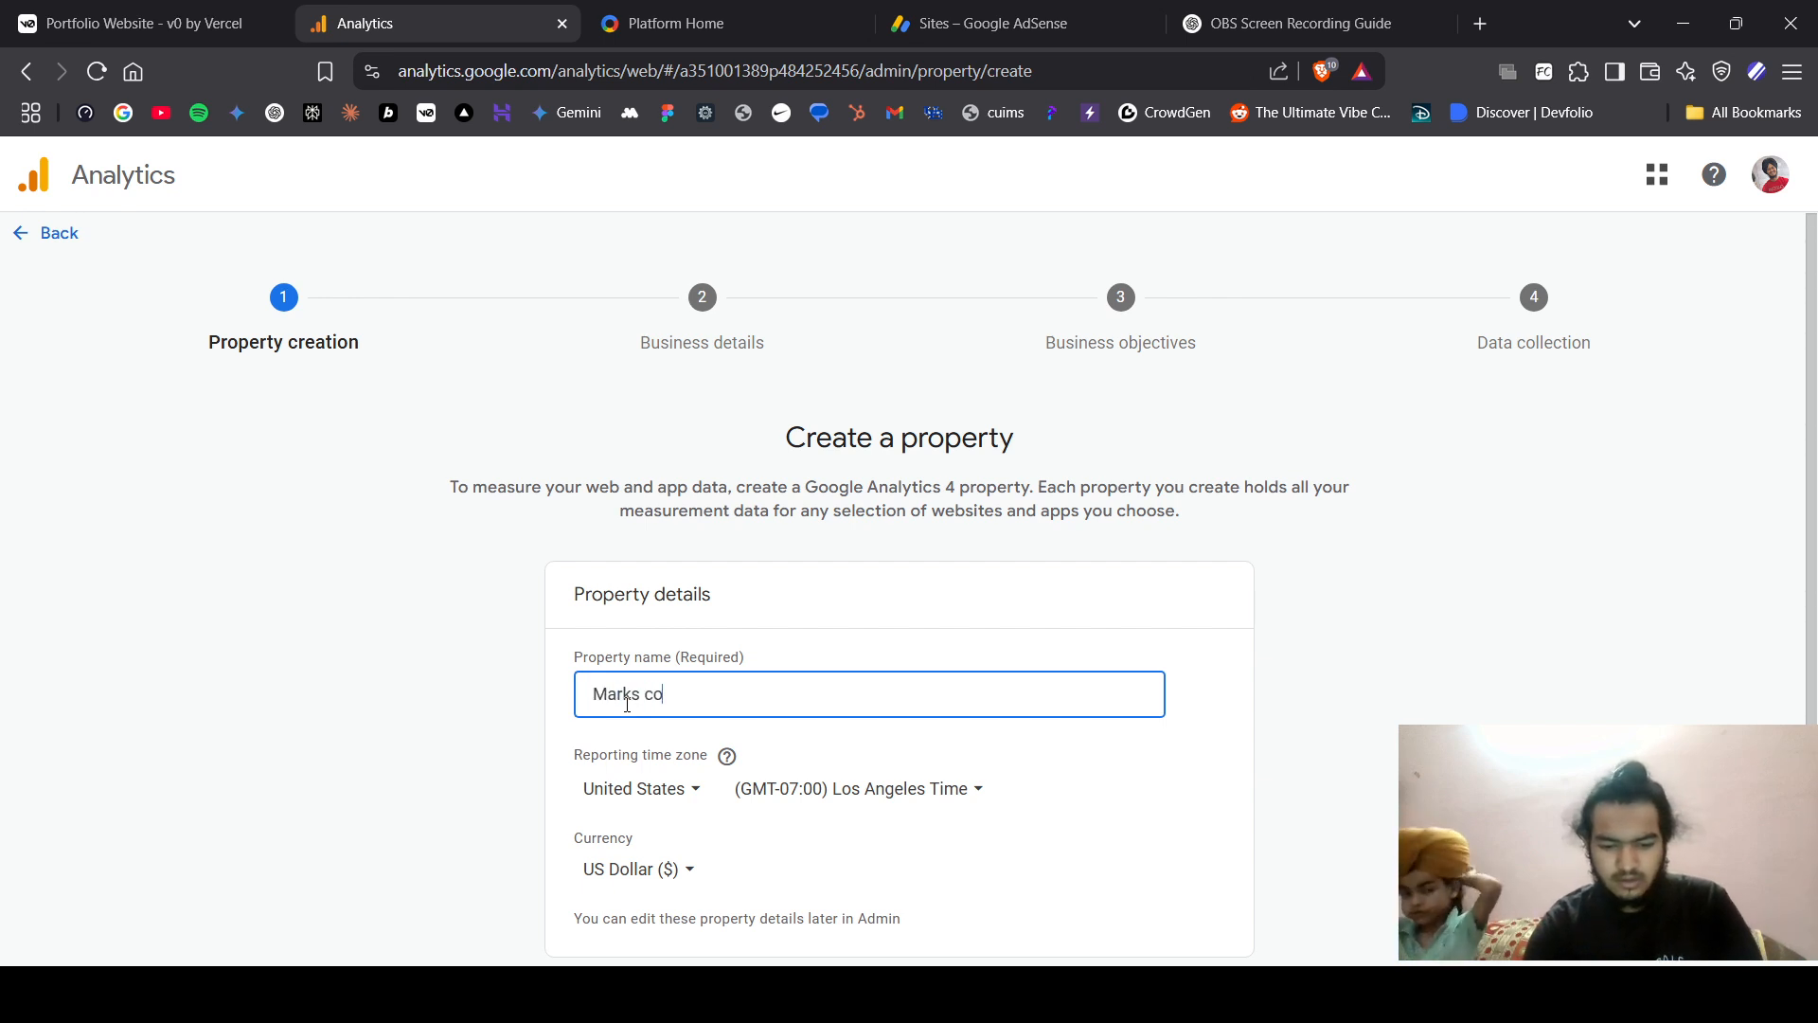
type("unter")
scroll(627, 705, "down", 2)
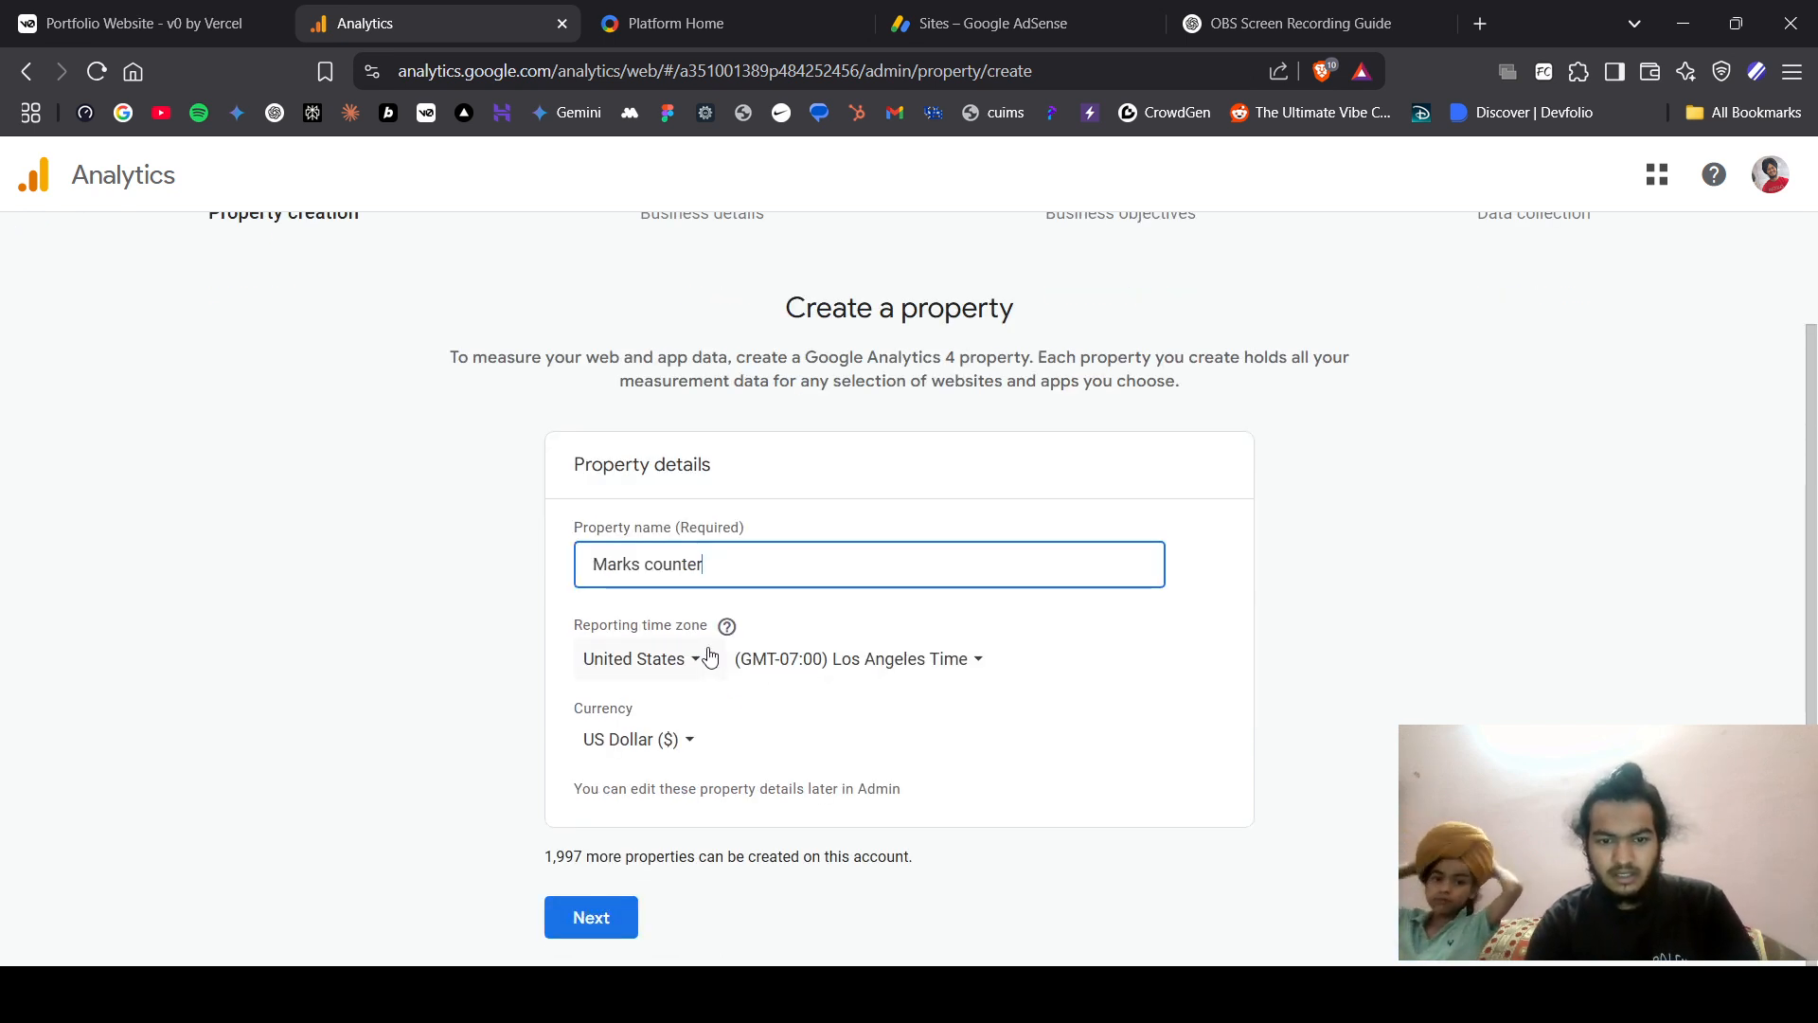
left_click(682, 660)
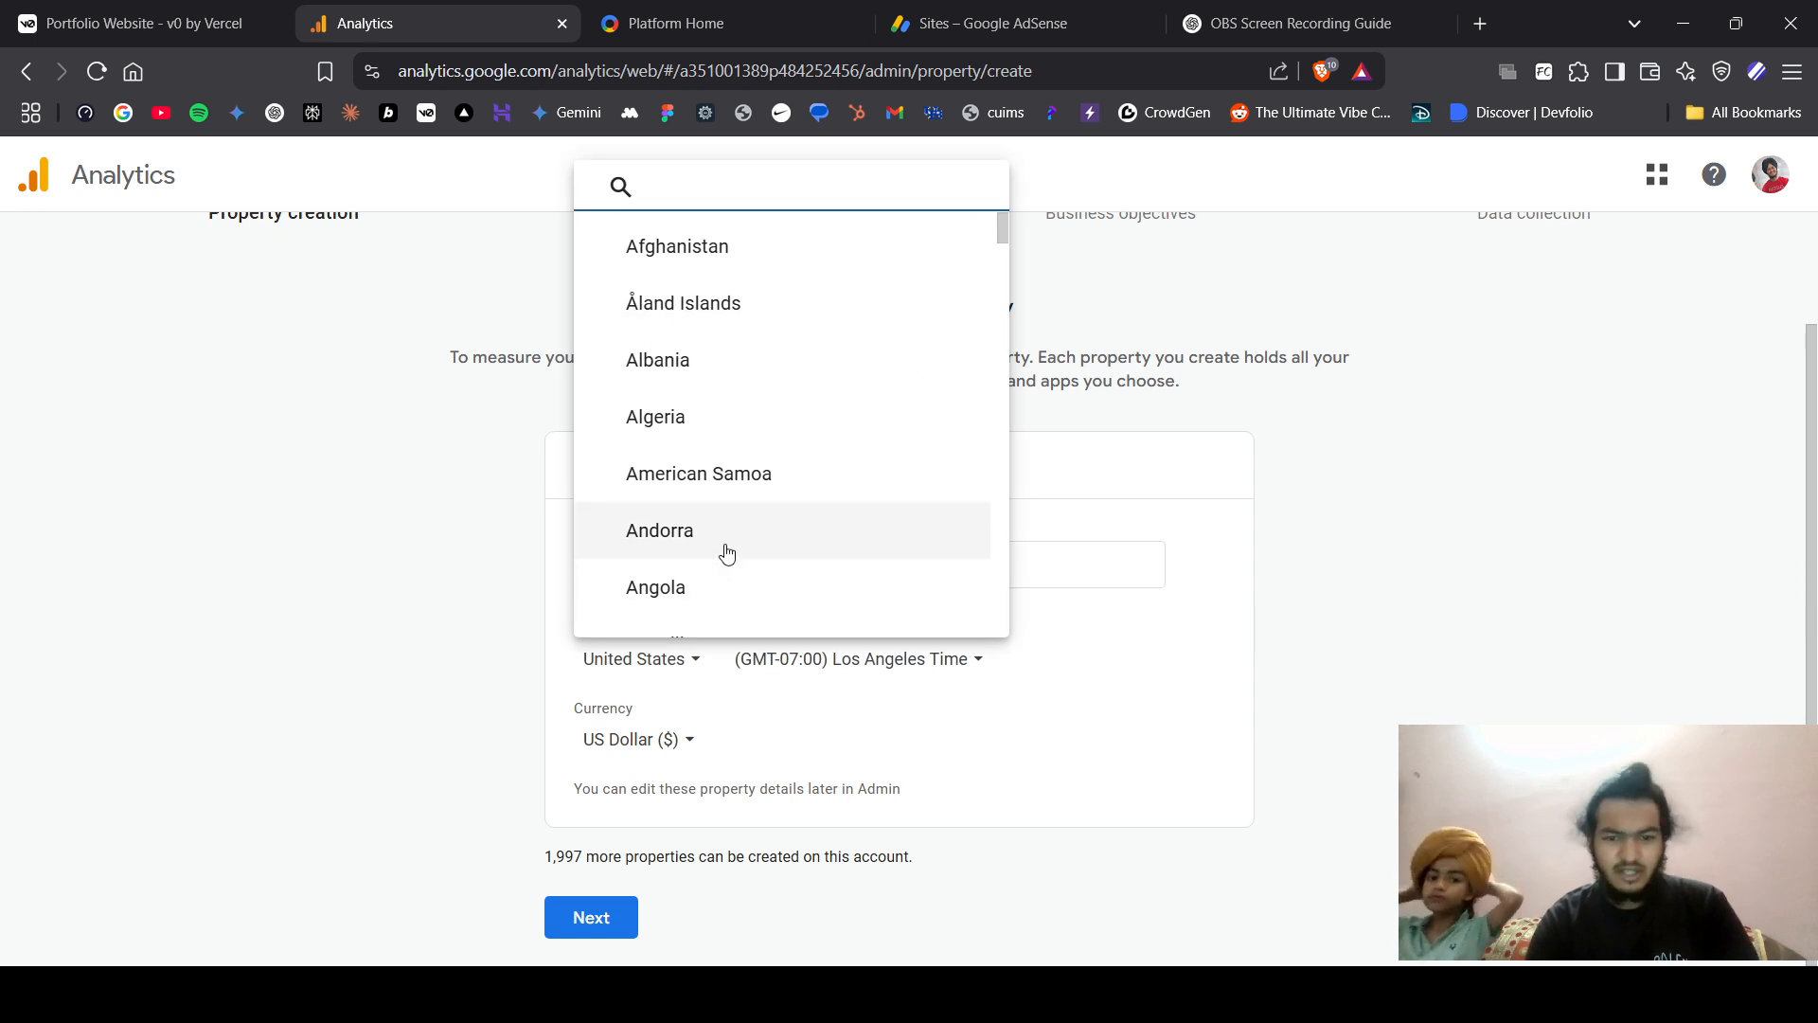
left_click(464, 473)
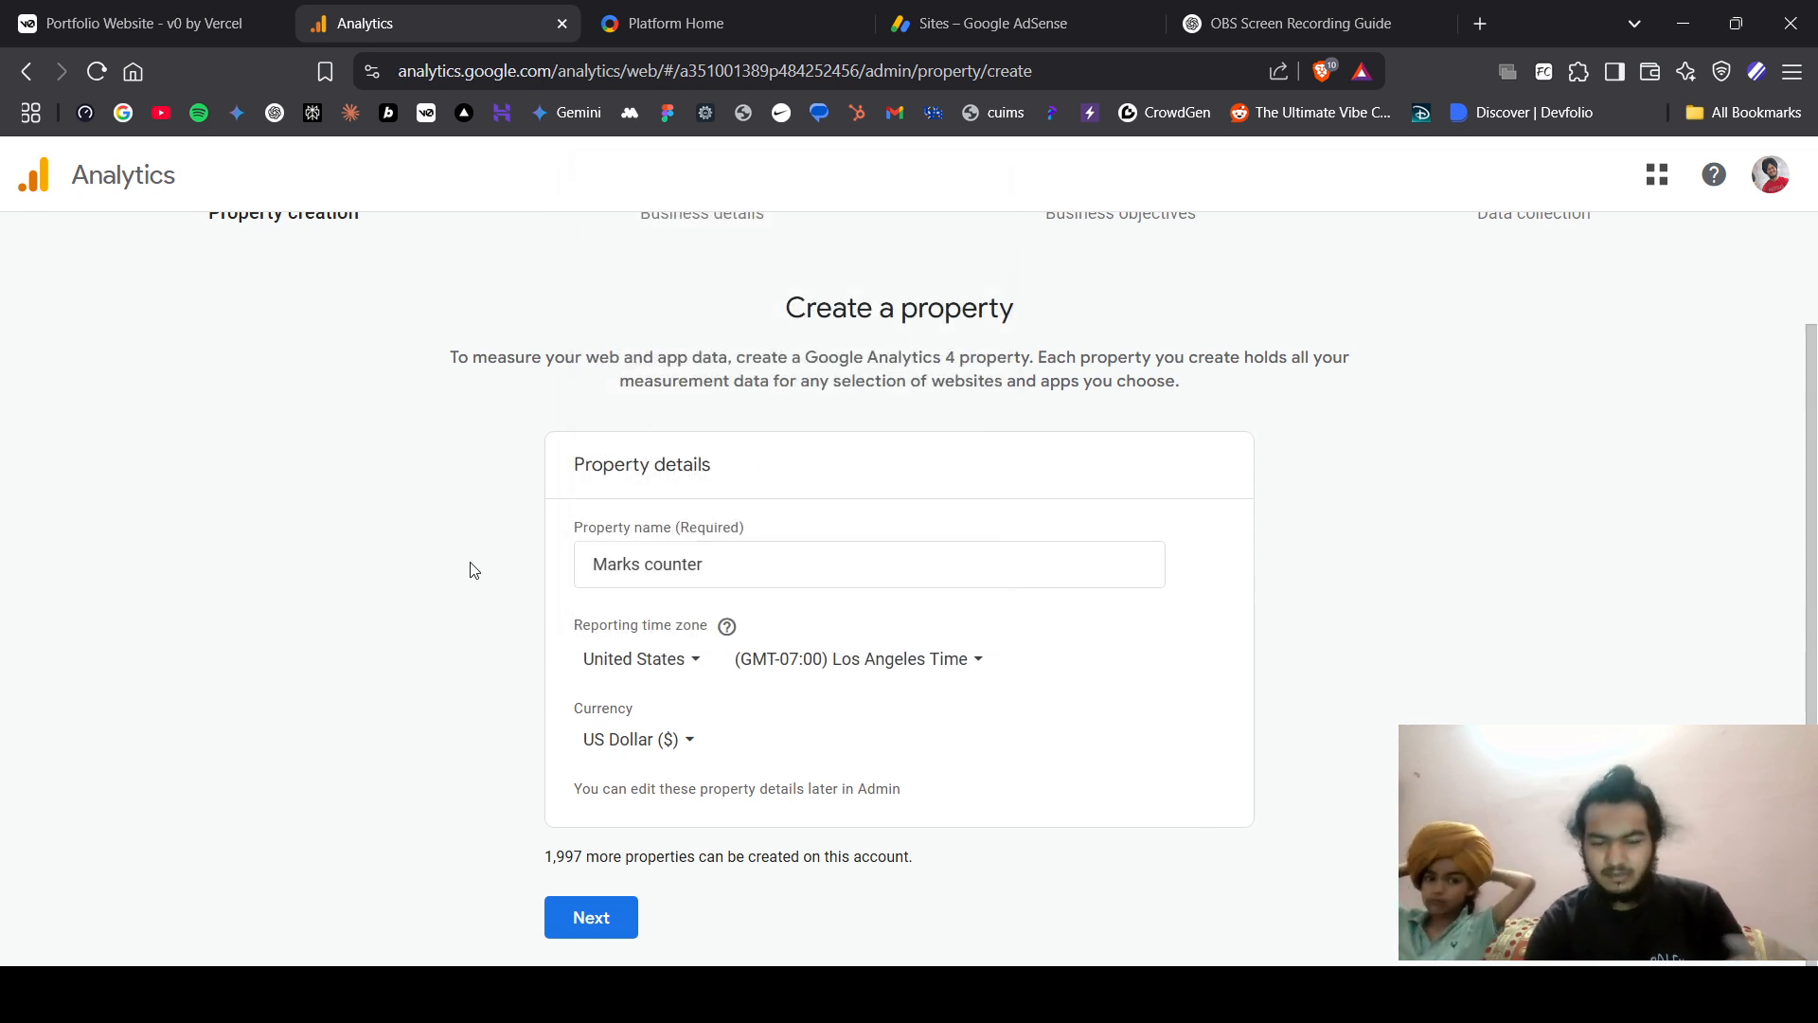
left_click(591, 922)
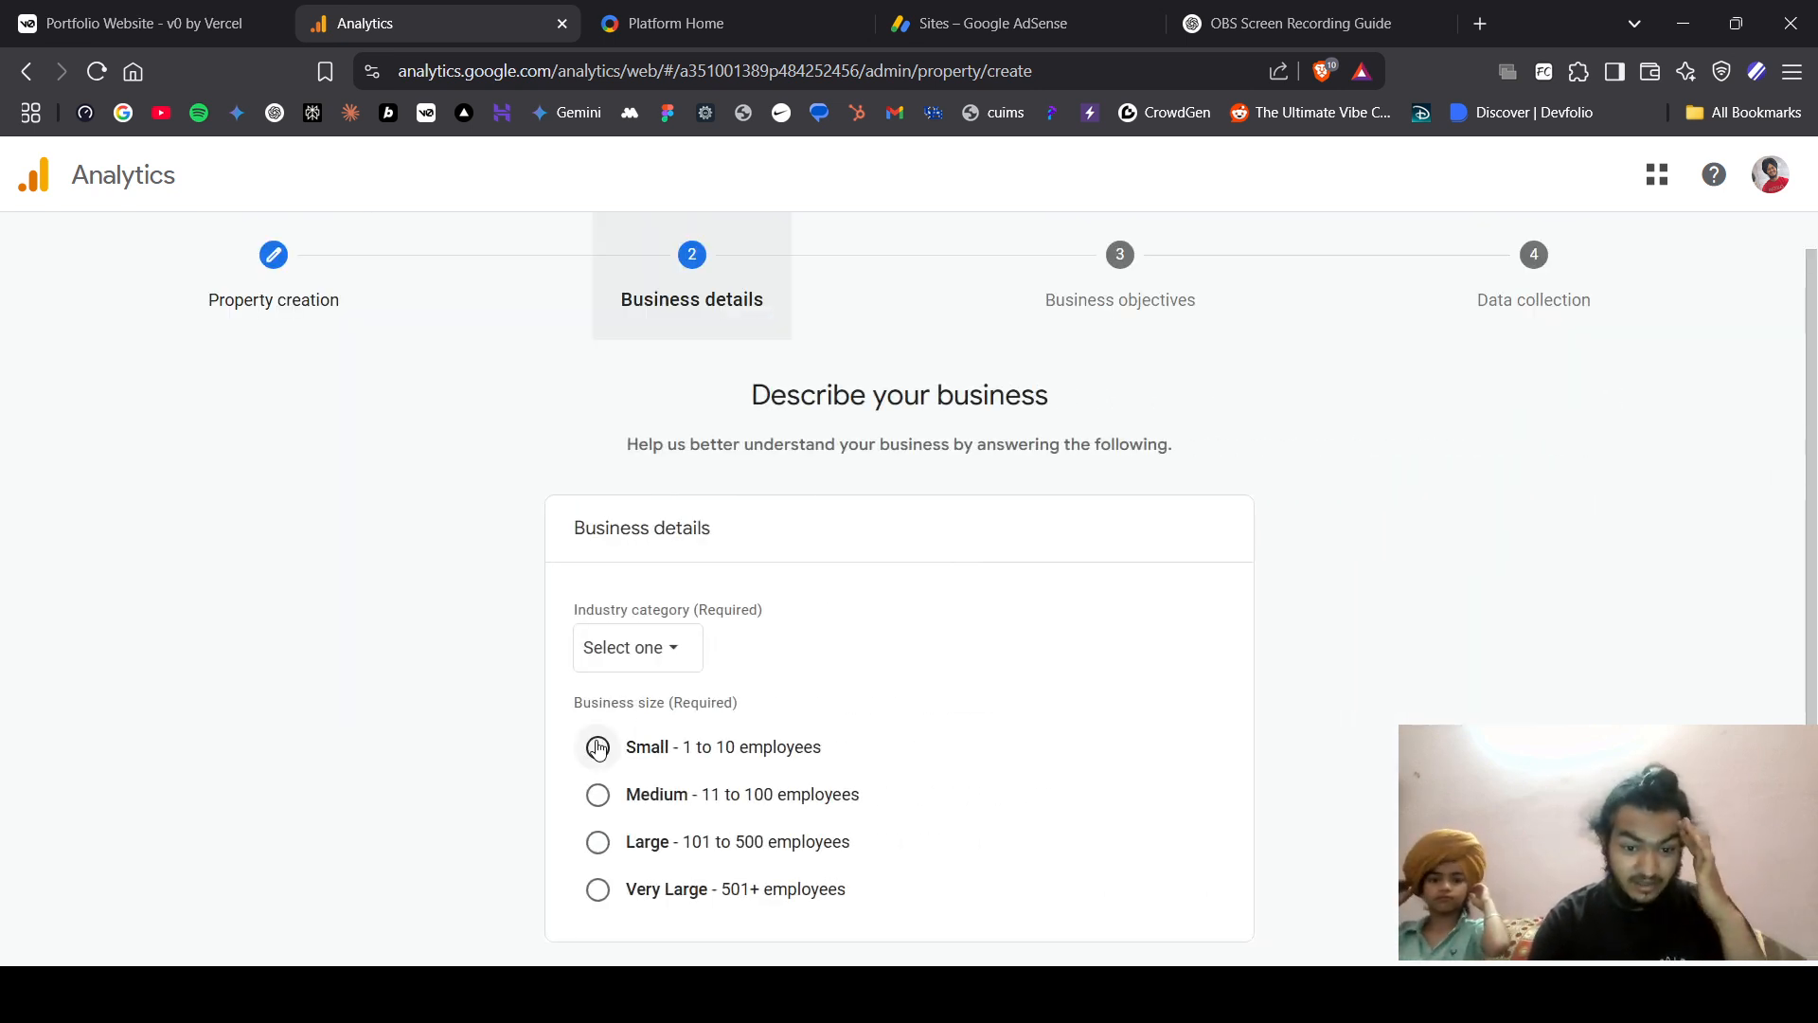
- Set the industry category to Shopping and the business size to Small, and continue to the business objectives
left_click(602, 663)
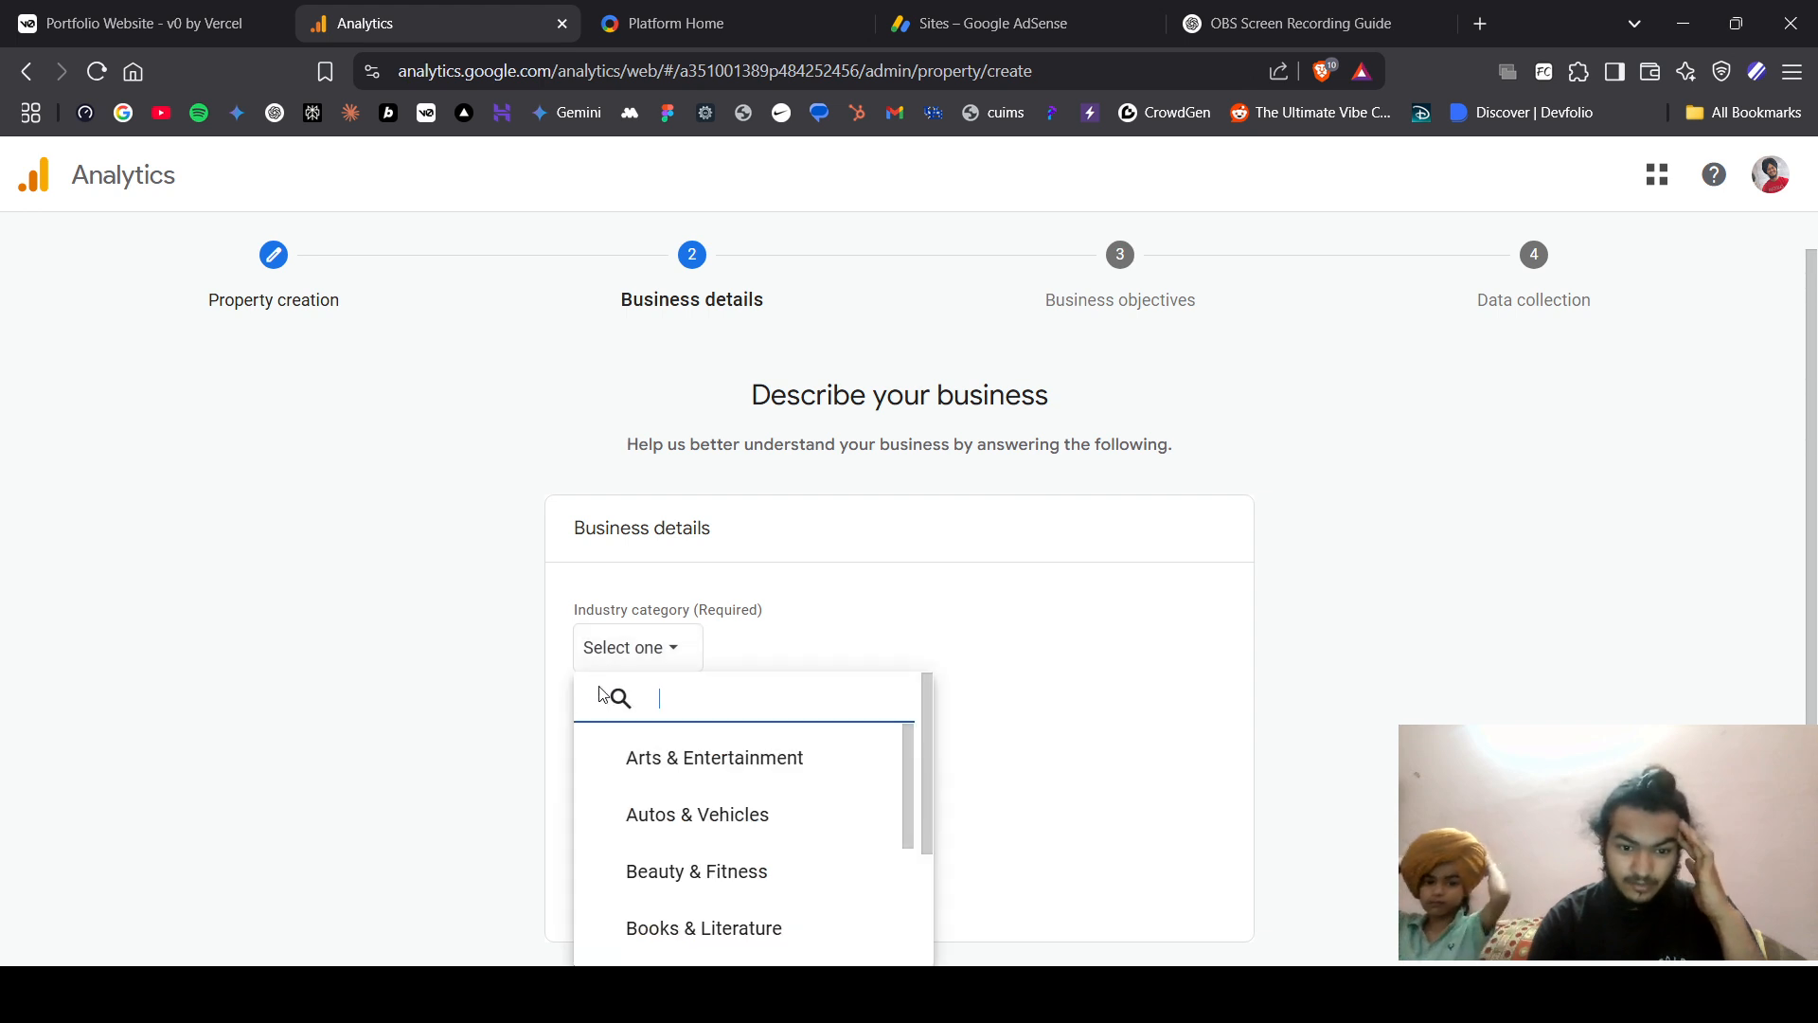
scroll(658, 758, "down", 9)
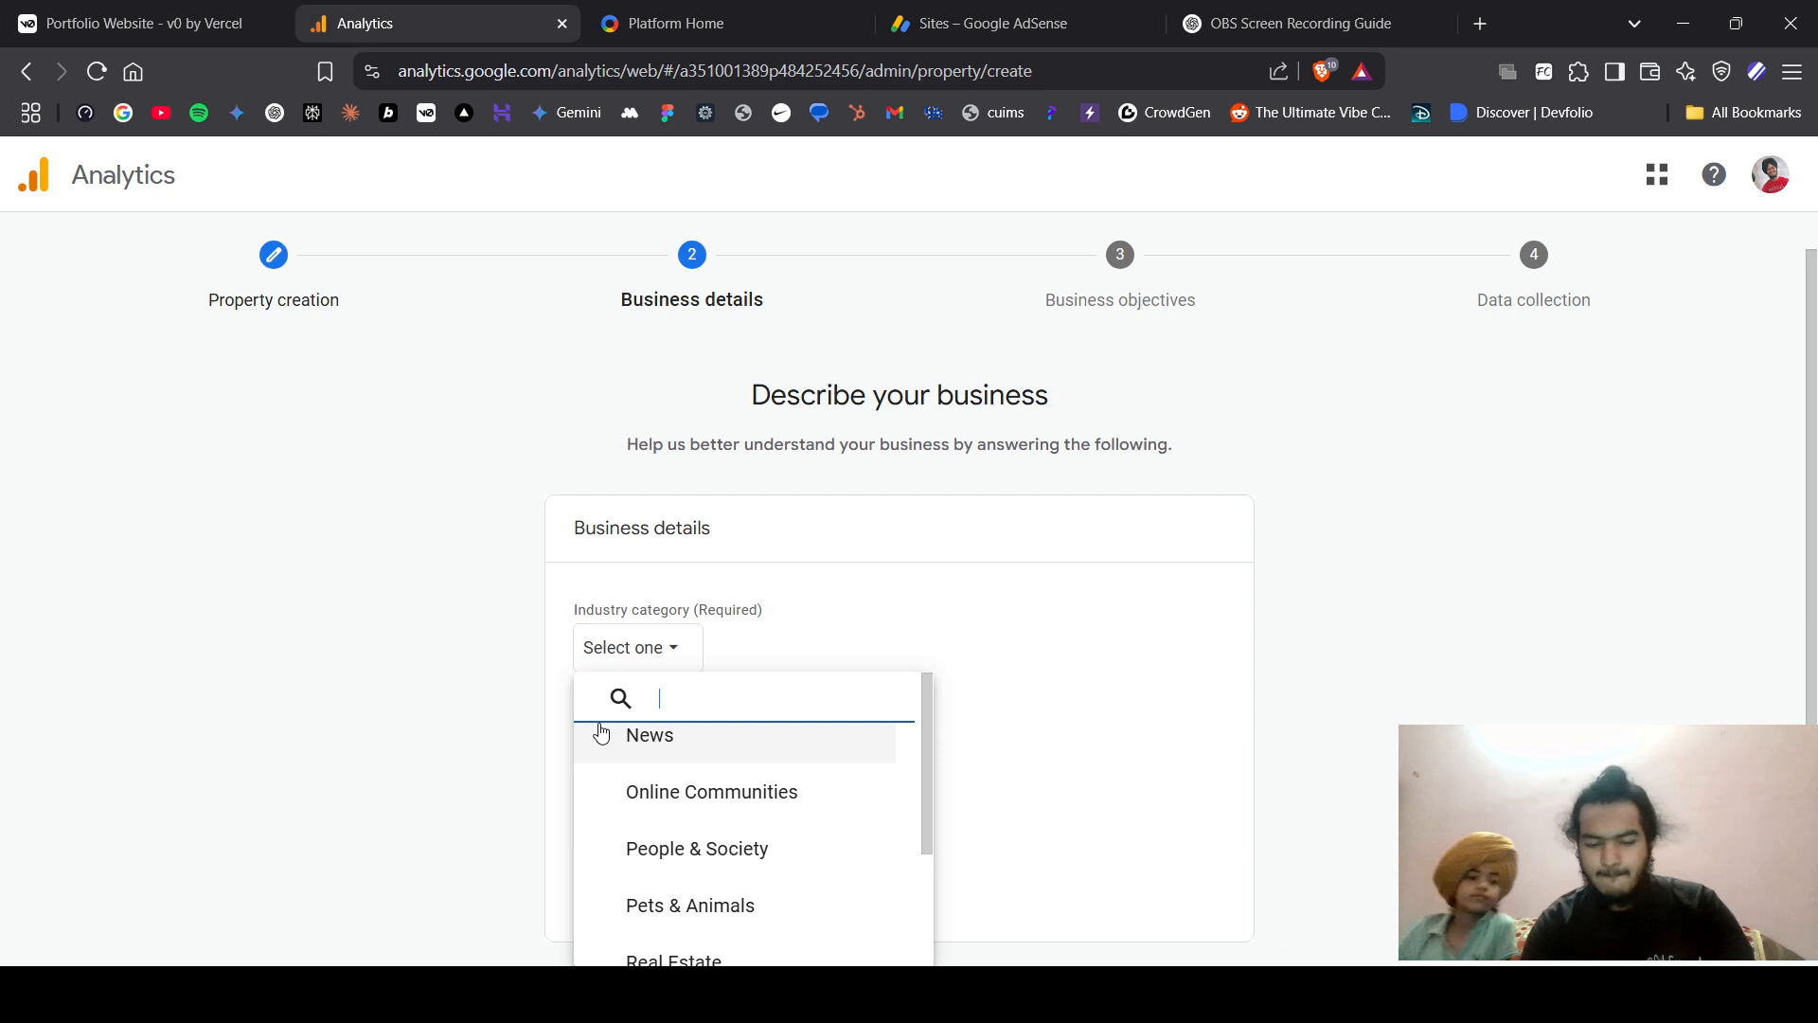
scroll(742, 840, "down", 4)
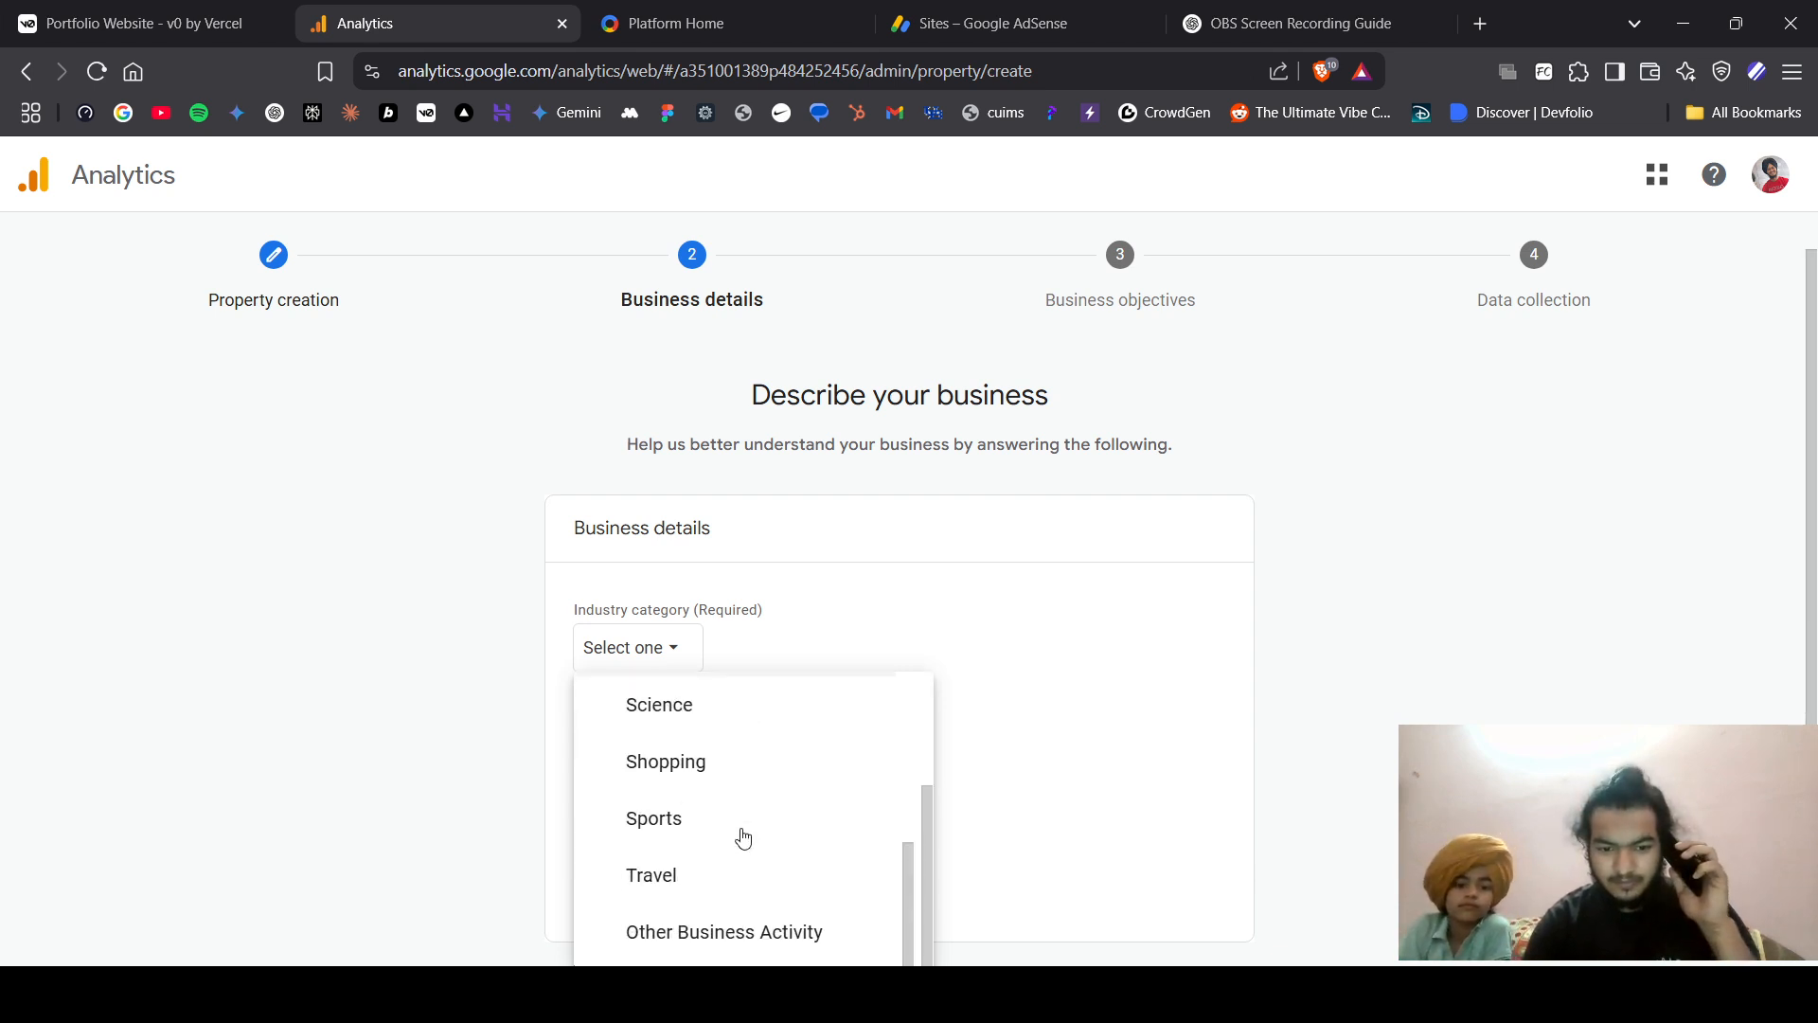
left_click(609, 763)
left_click(597, 745)
scroll(599, 758, "down", 1)
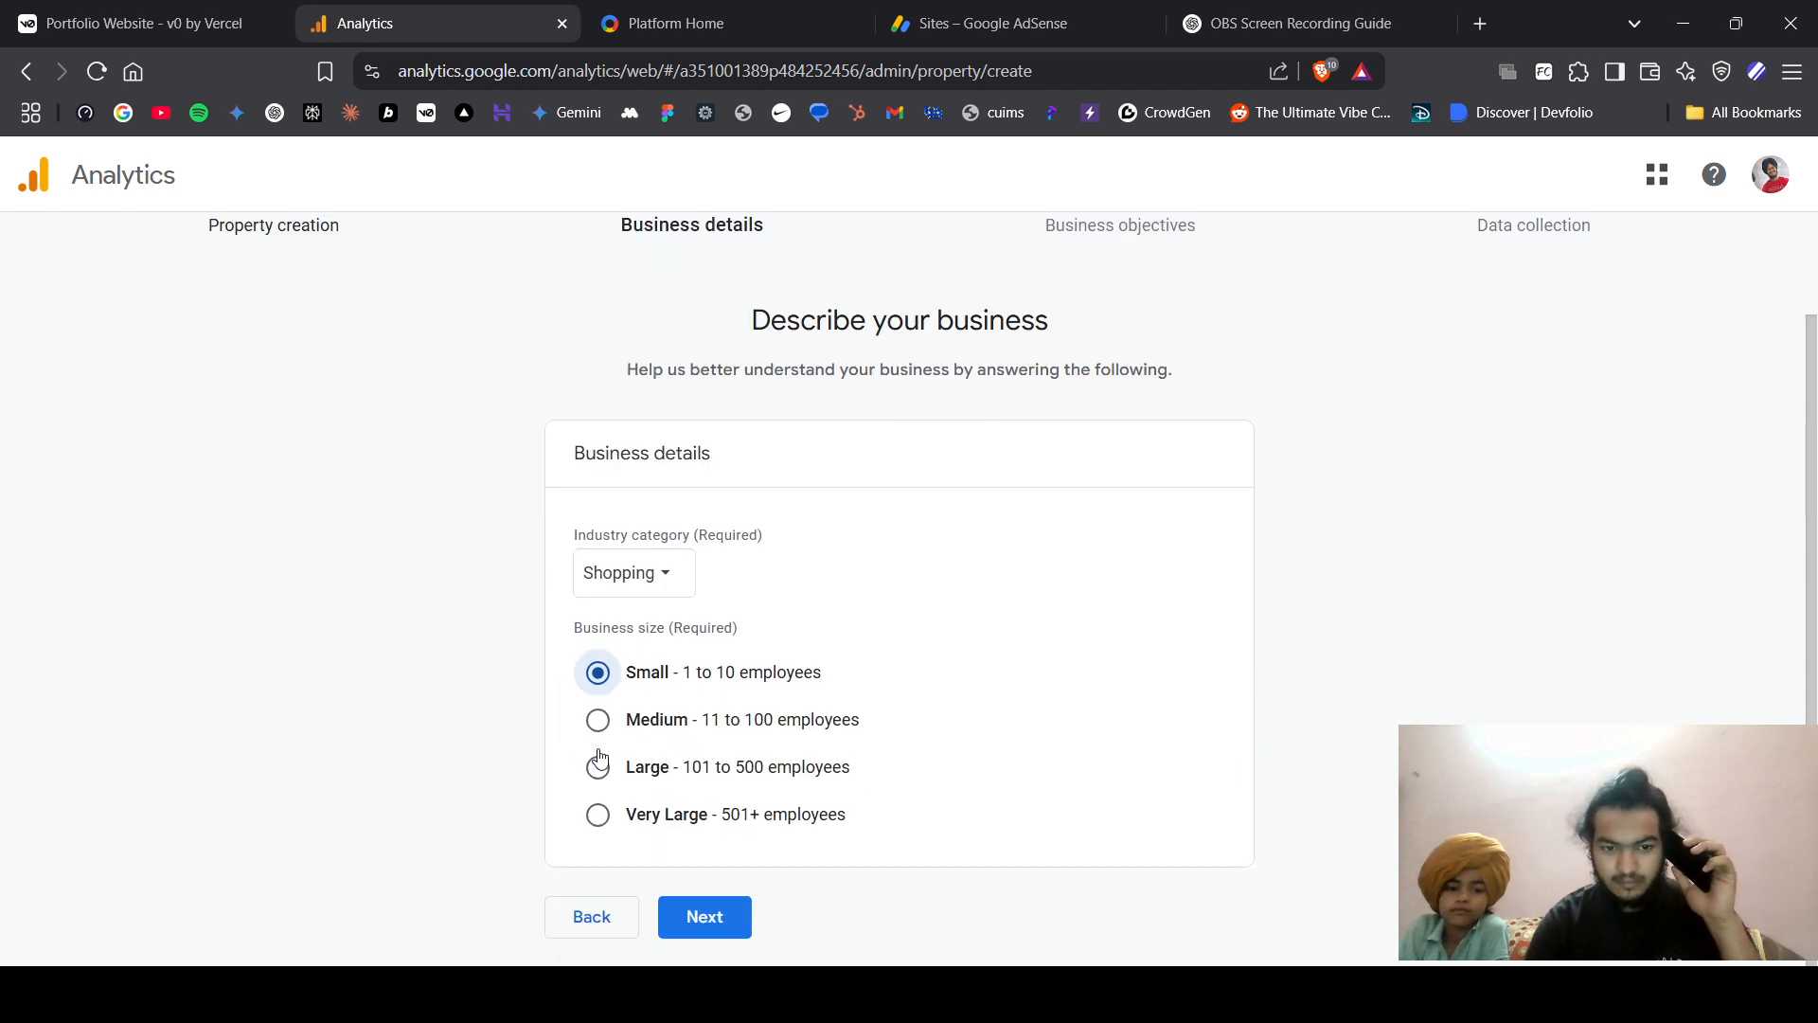
left_click(710, 923)
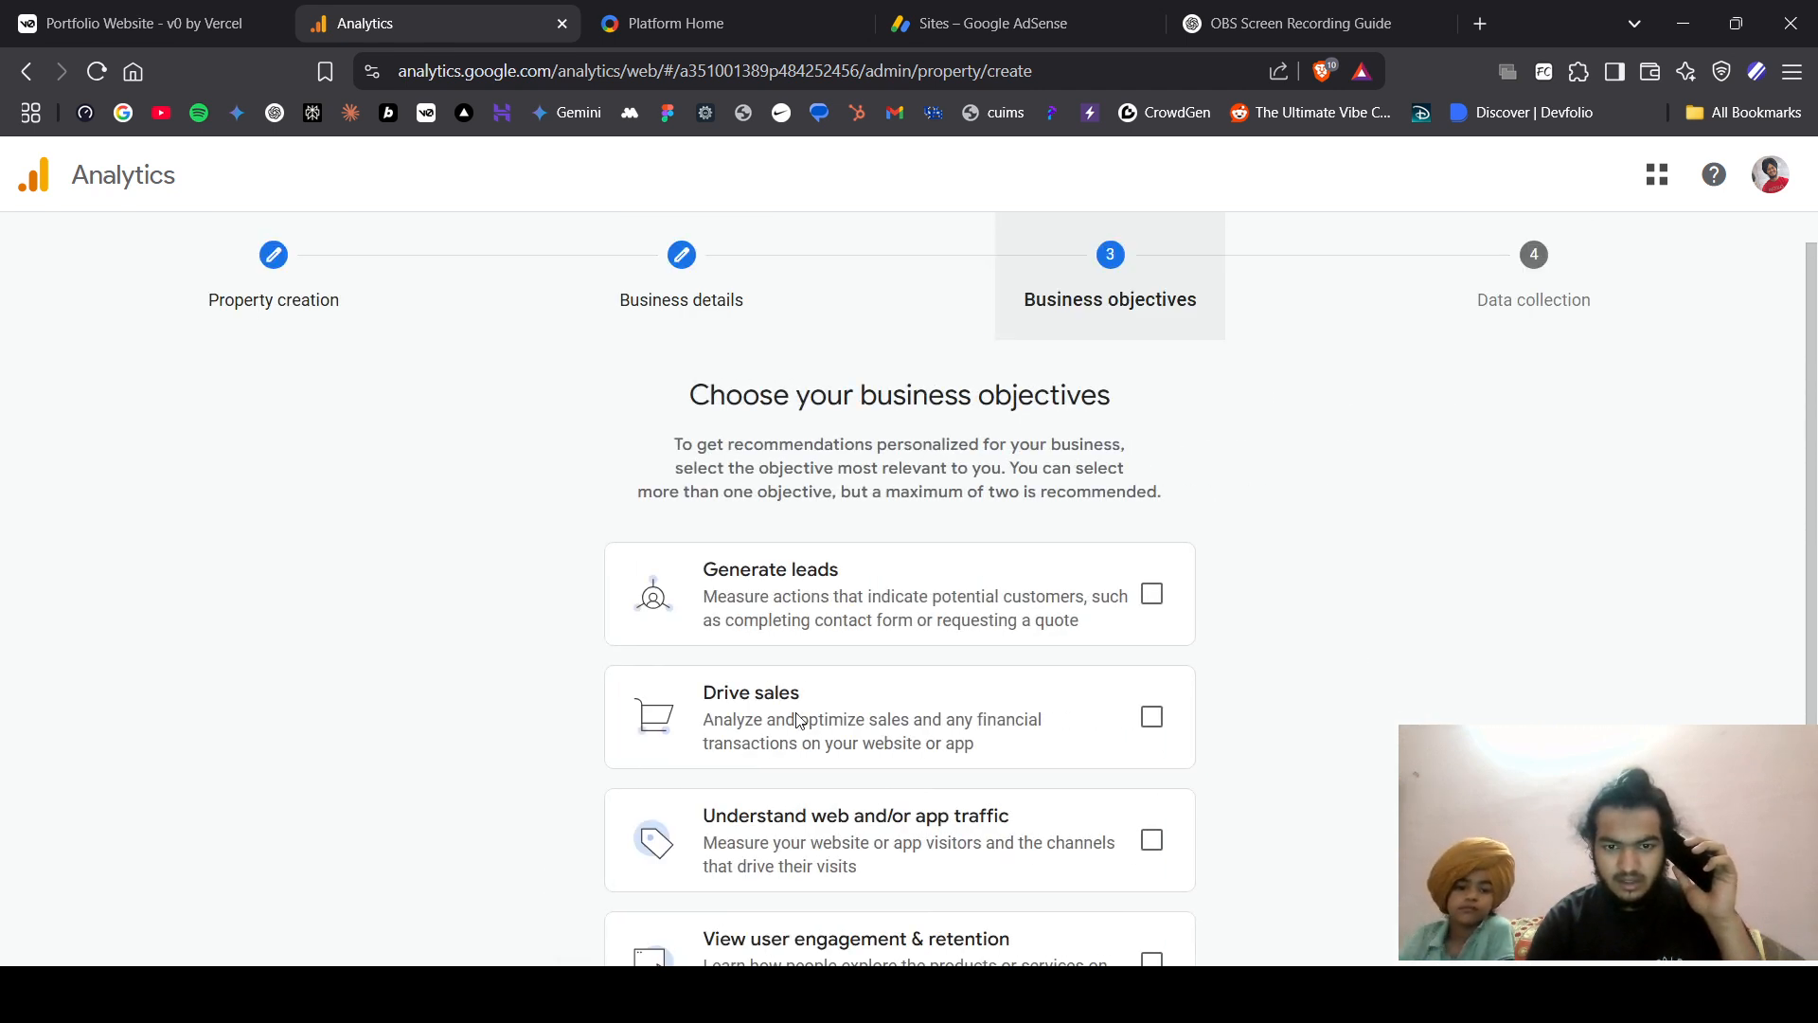
- Choose the objectives Generate leads and View user engagement & retention, and create the property
left_click(1160, 607)
scroll(1163, 611, "down", 2)
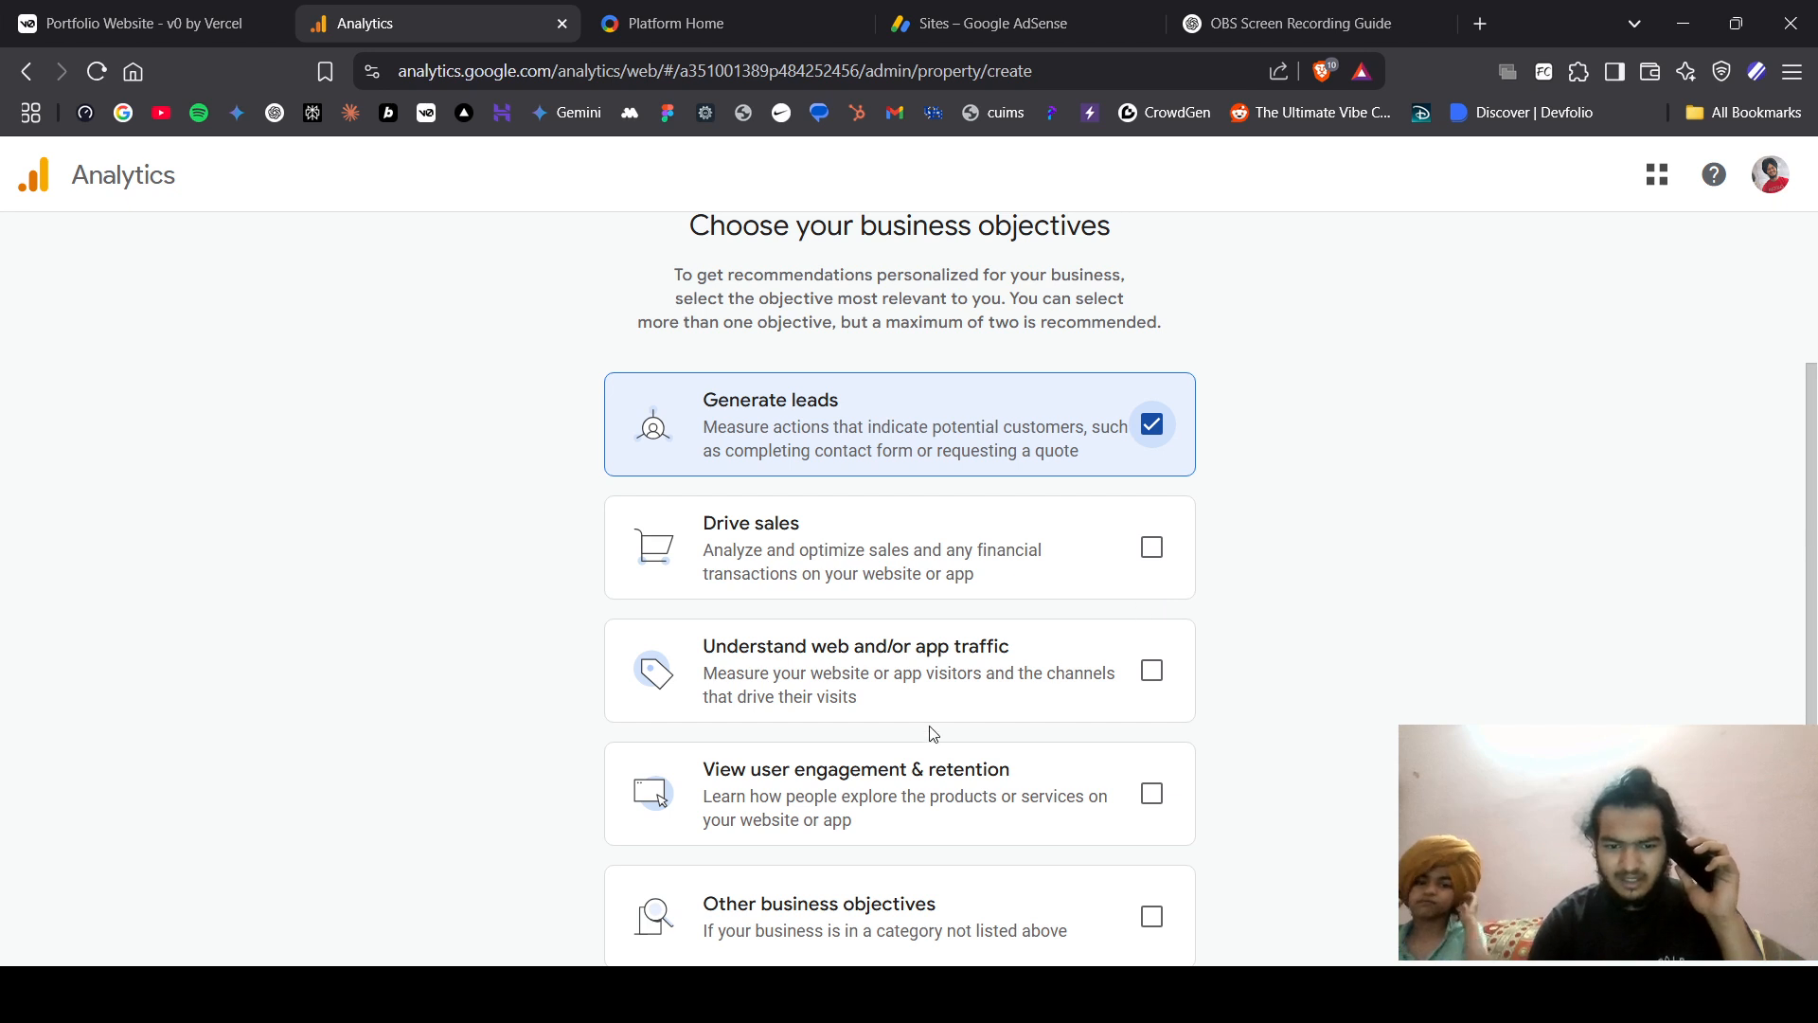
scroll(934, 734, "down", 1)
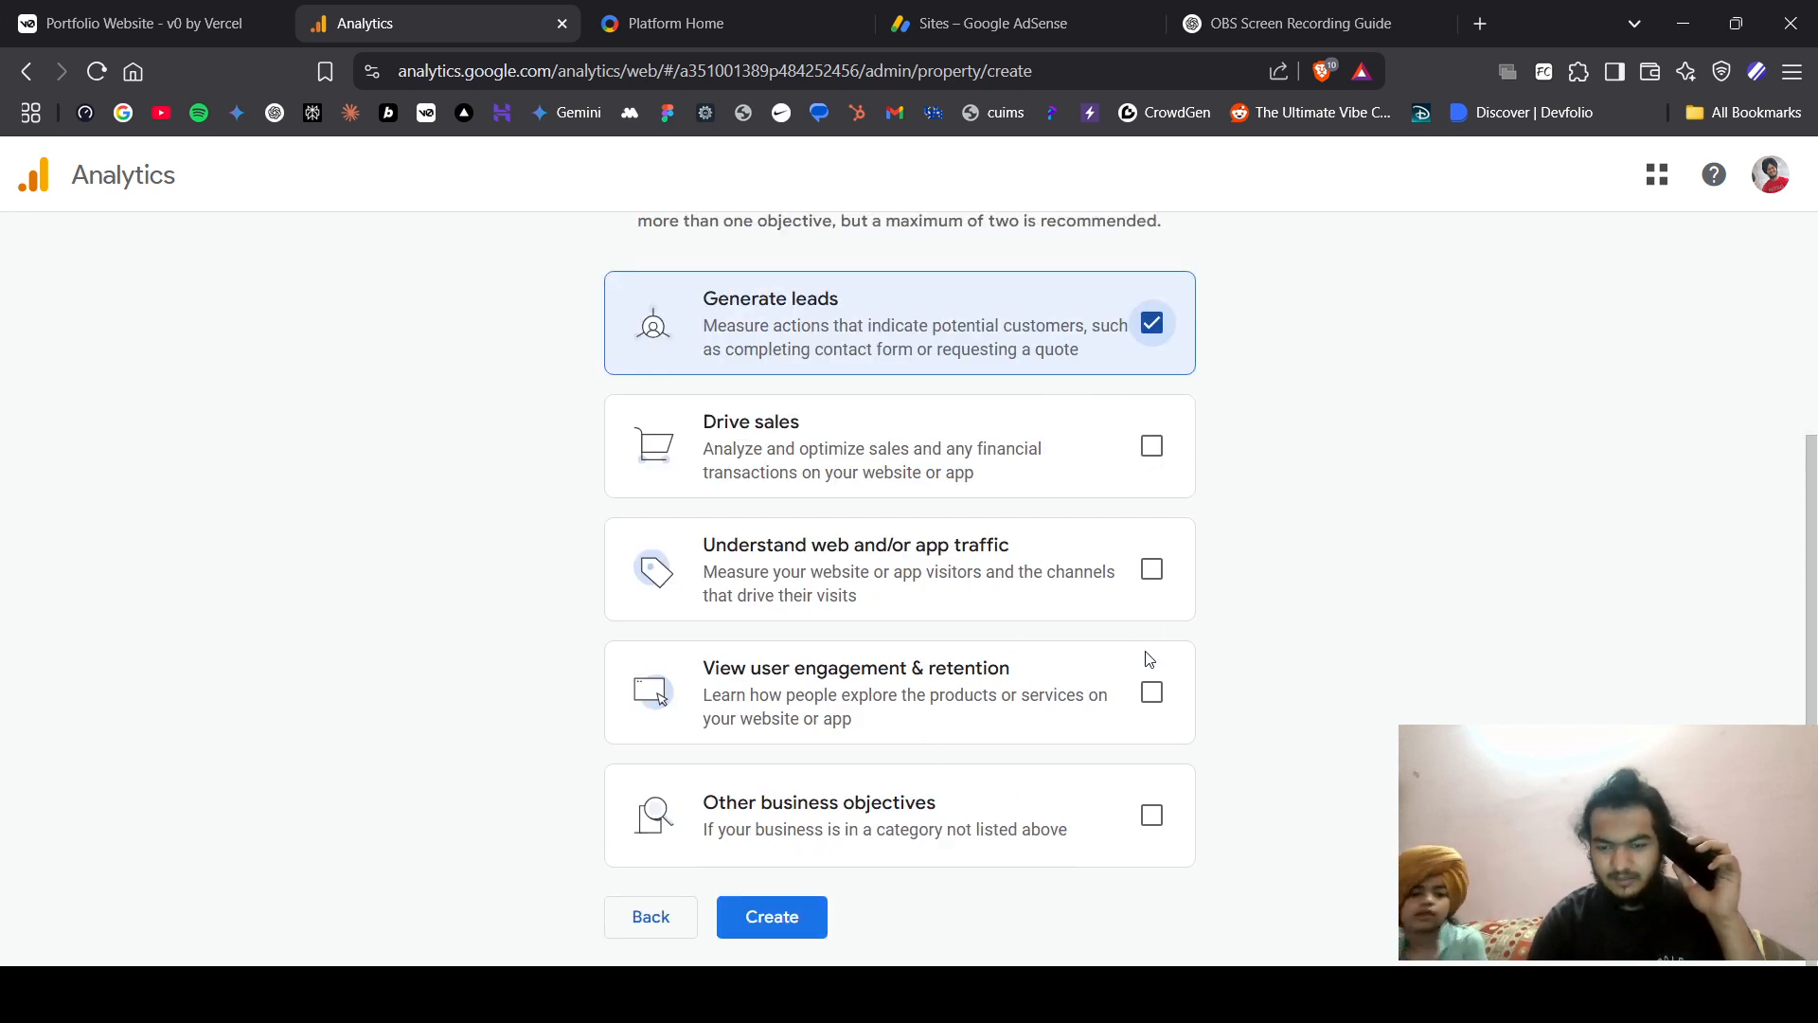
left_click(1151, 692)
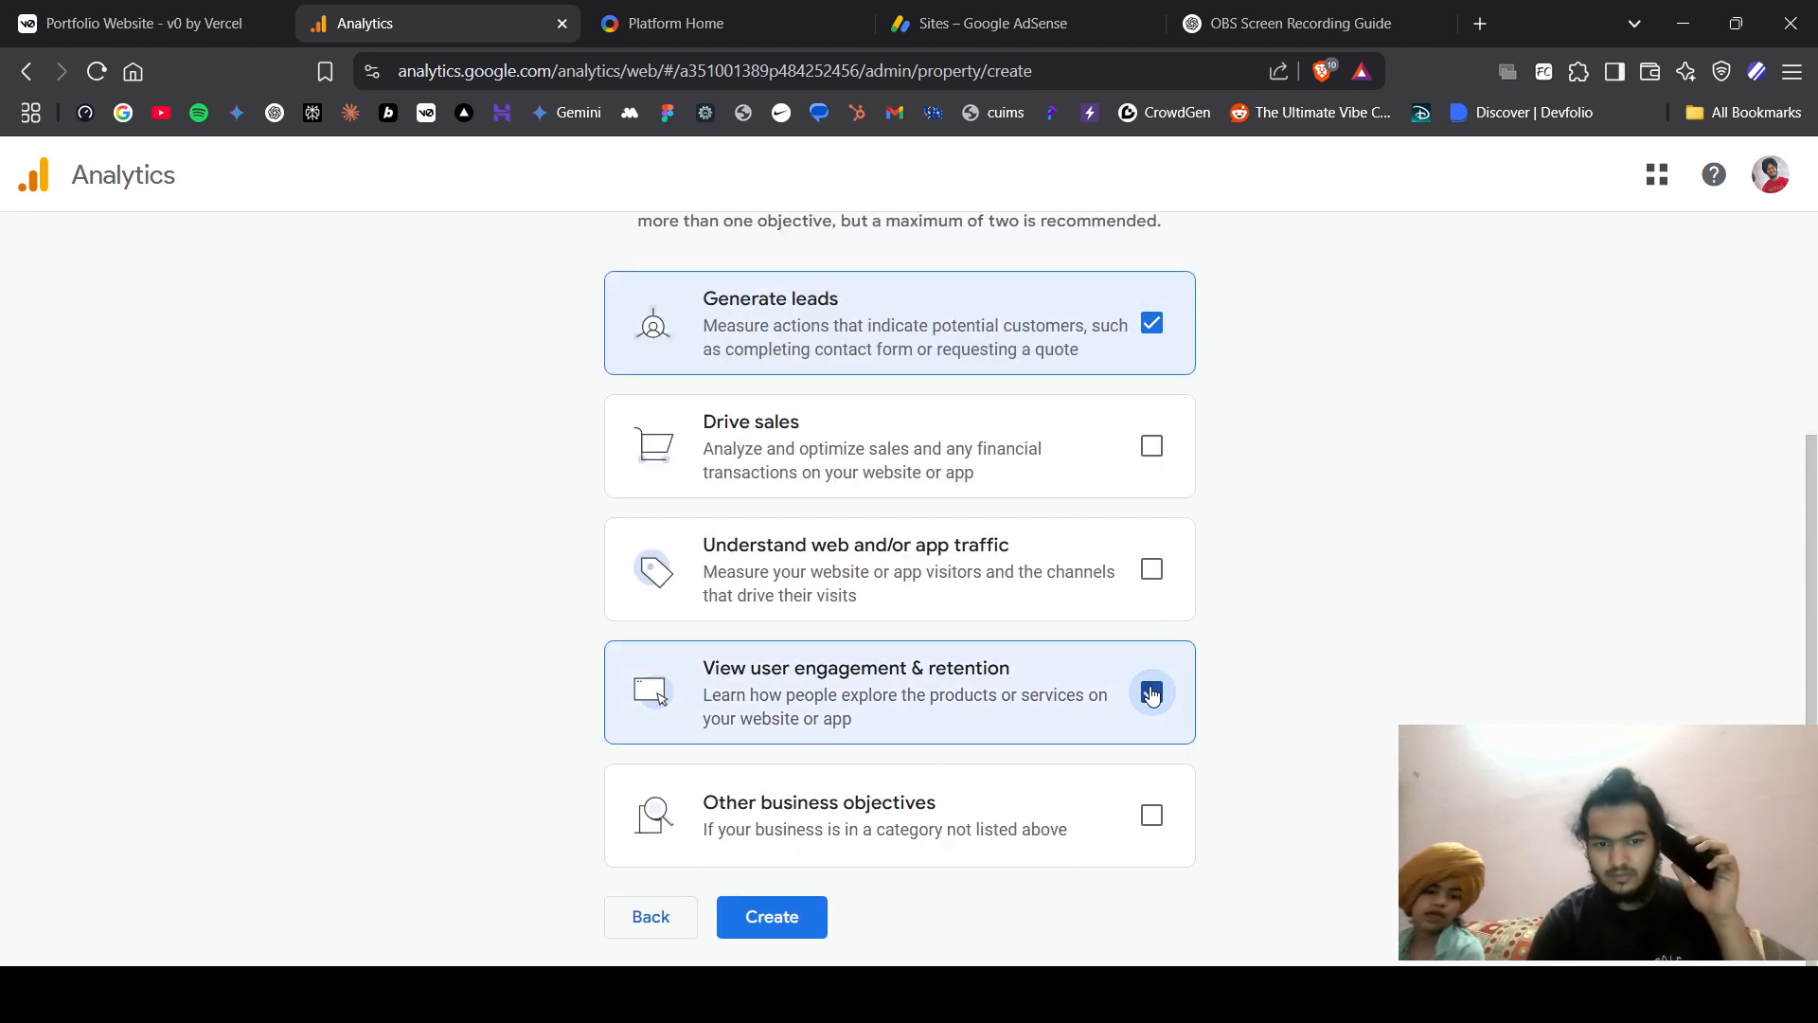
left_click(762, 909)
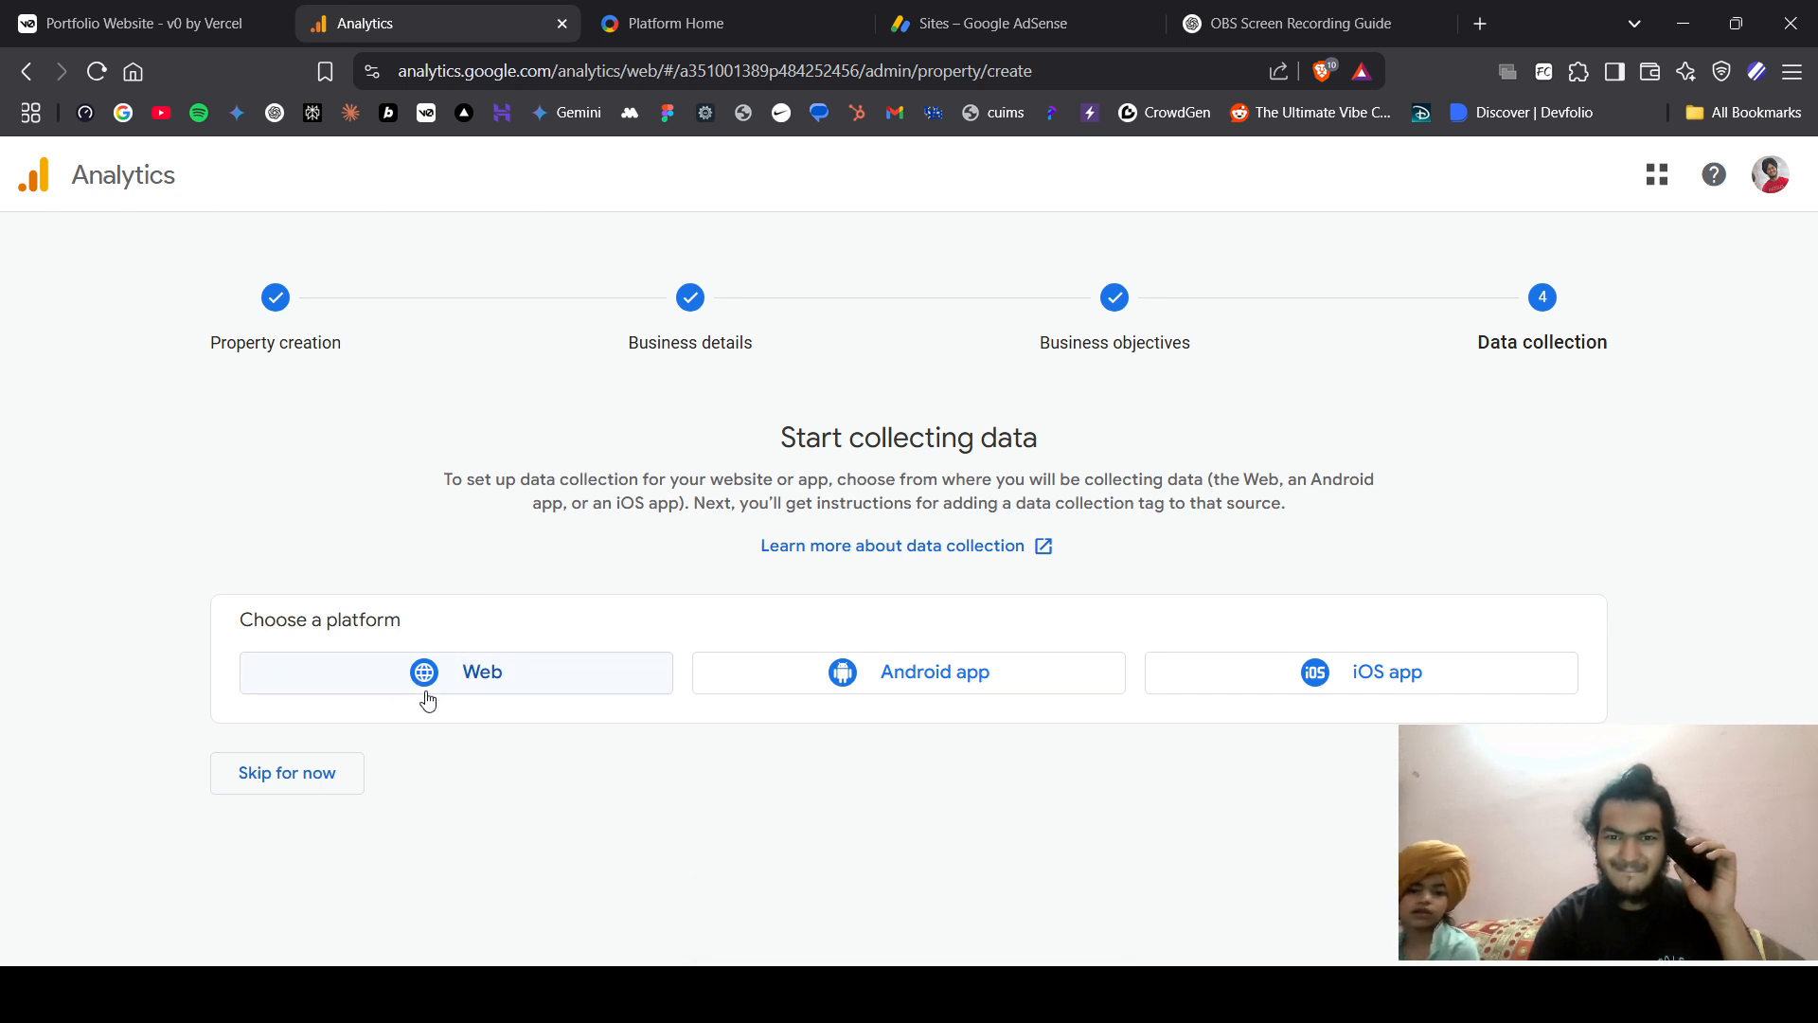
key("alt+Tab")
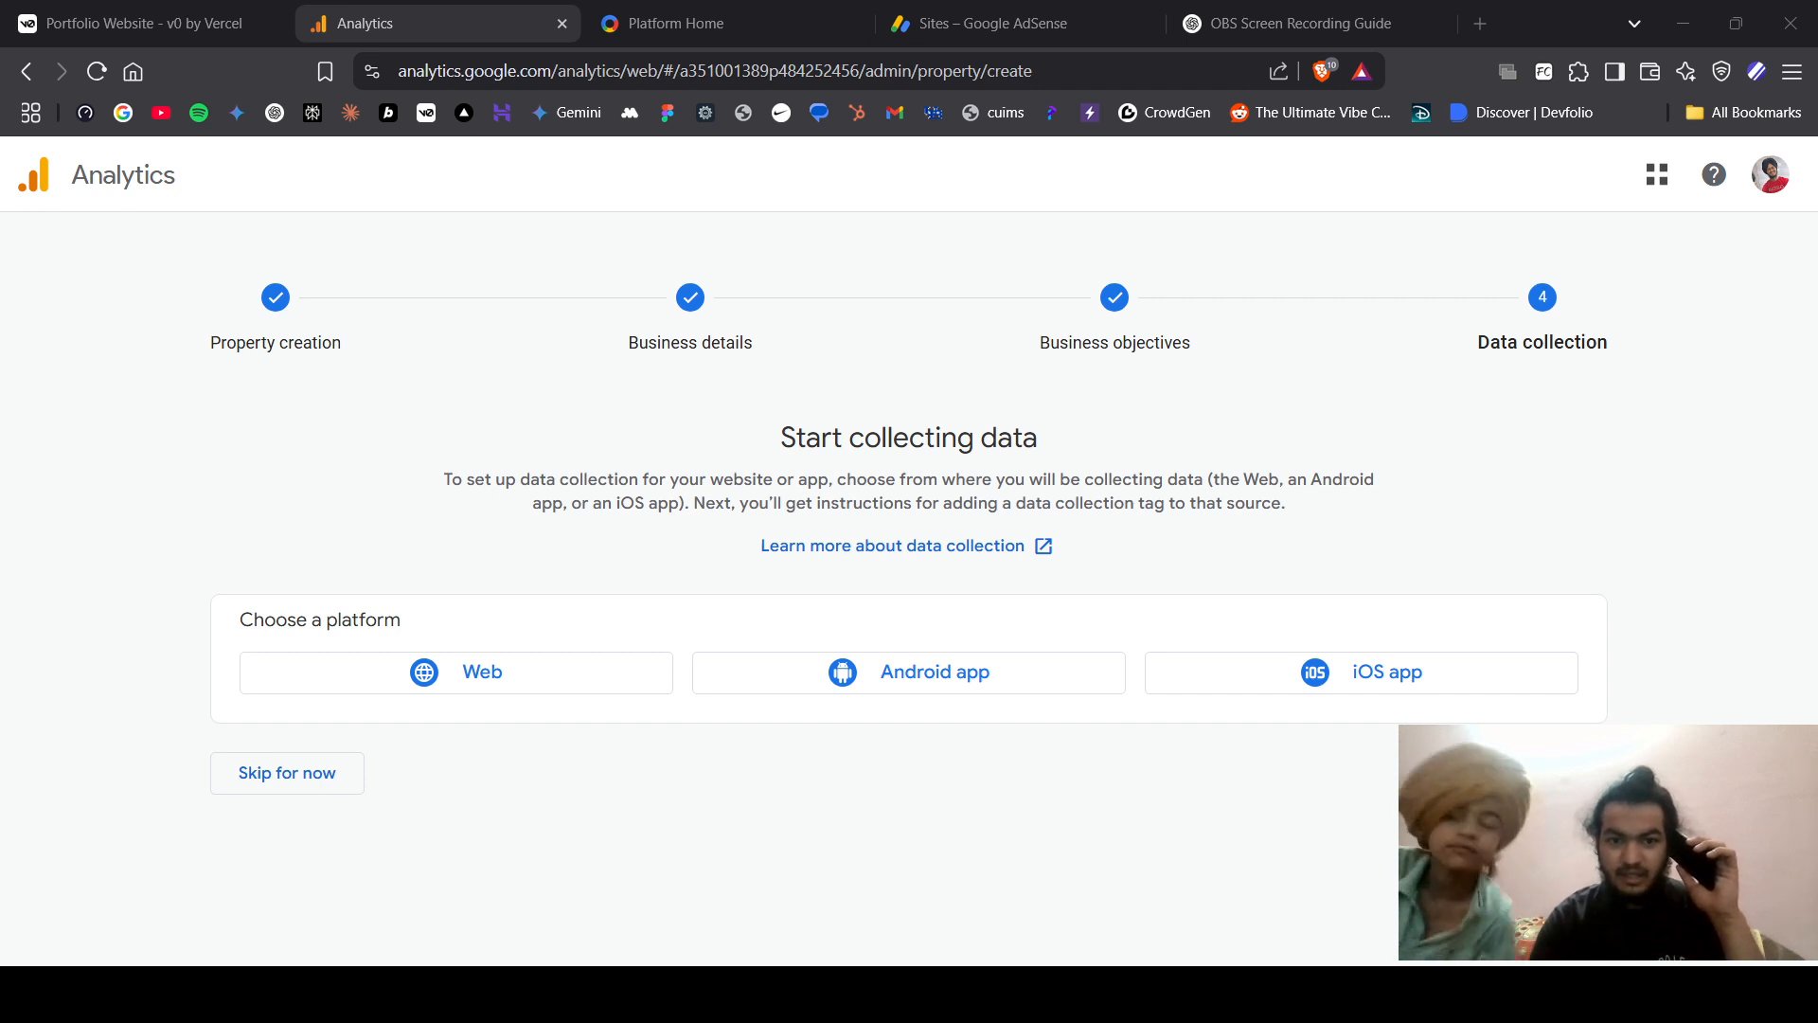
key("alt+Tab")
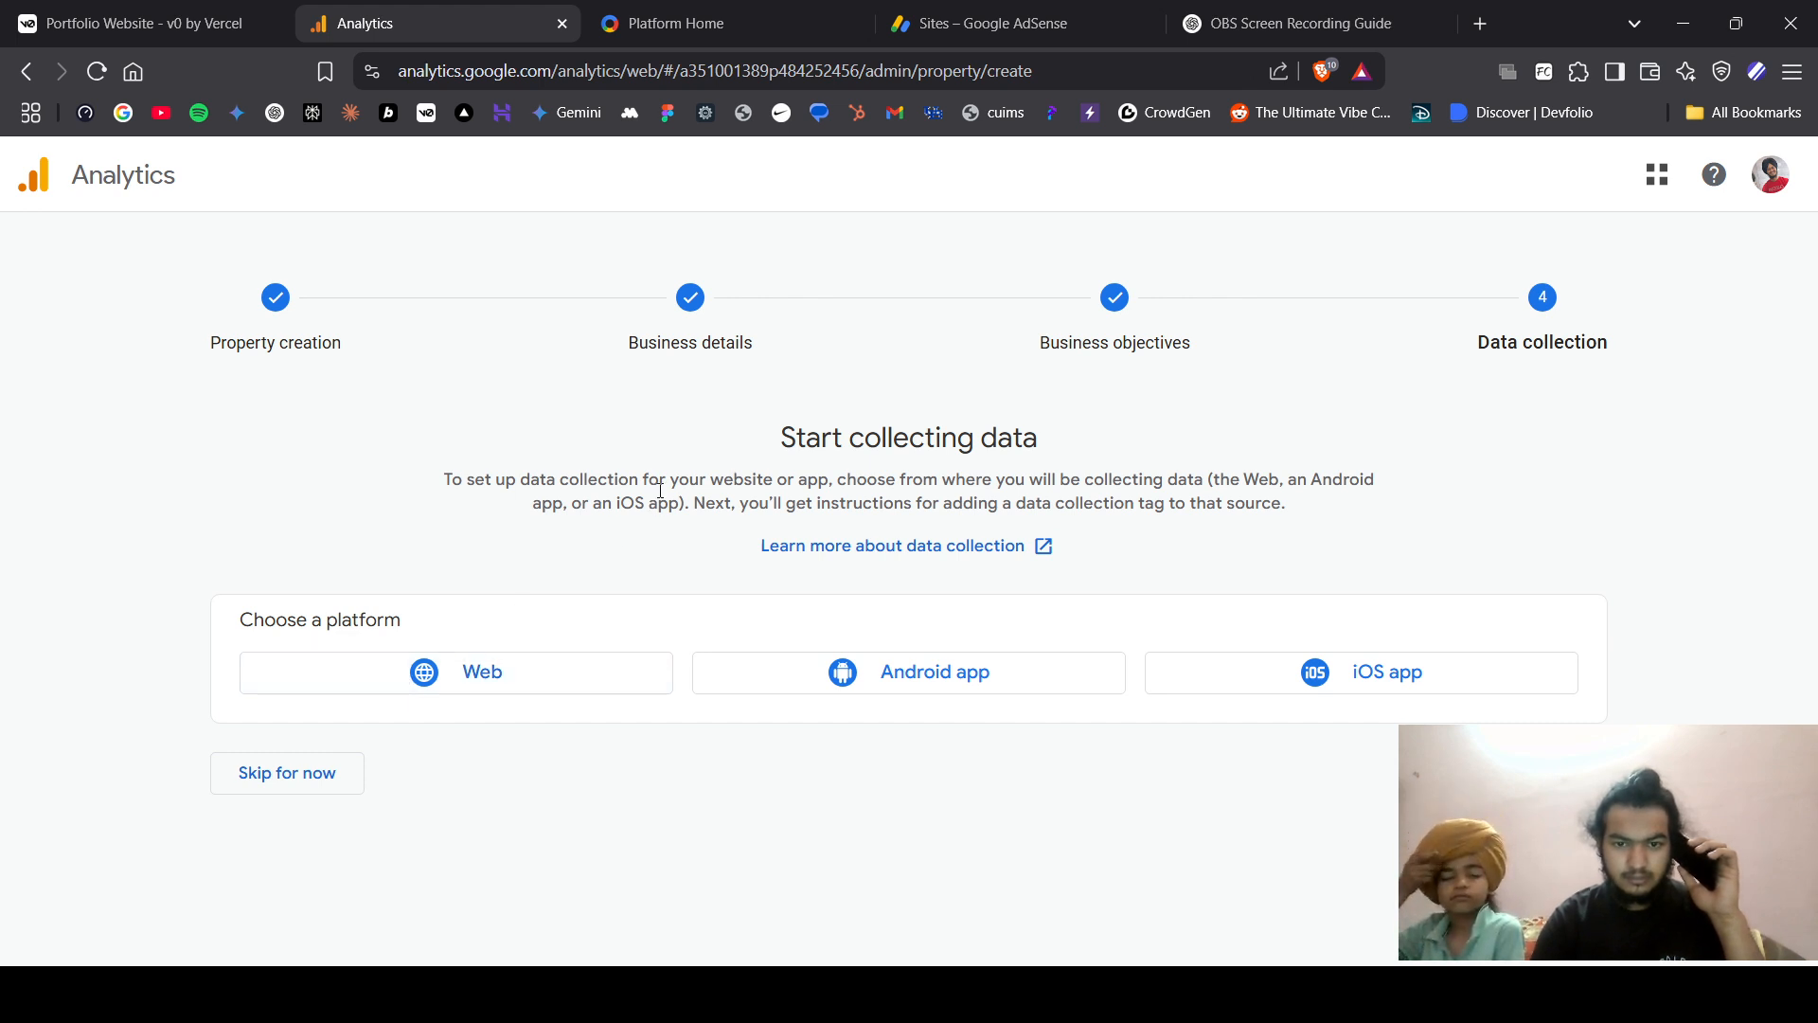
key("alt+Tab")
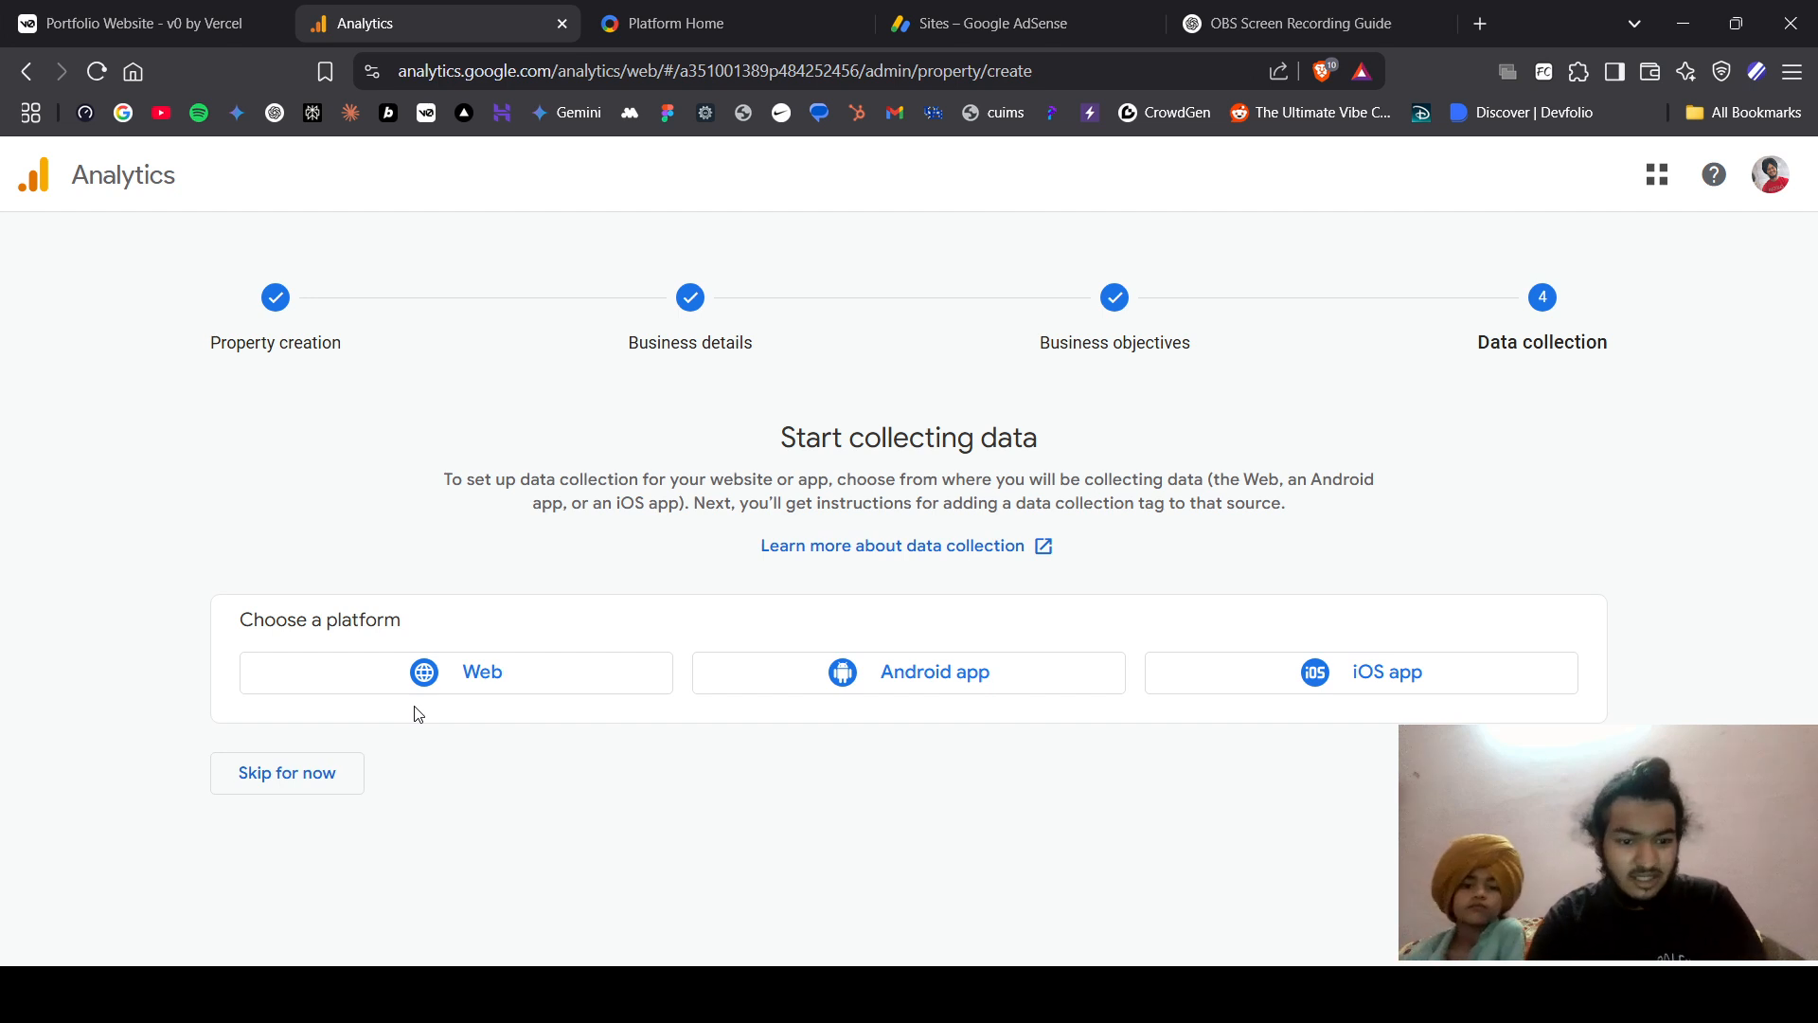
- Choose Web as the data collection platform and activate the website URL field of the new stream
left_click(391, 676)
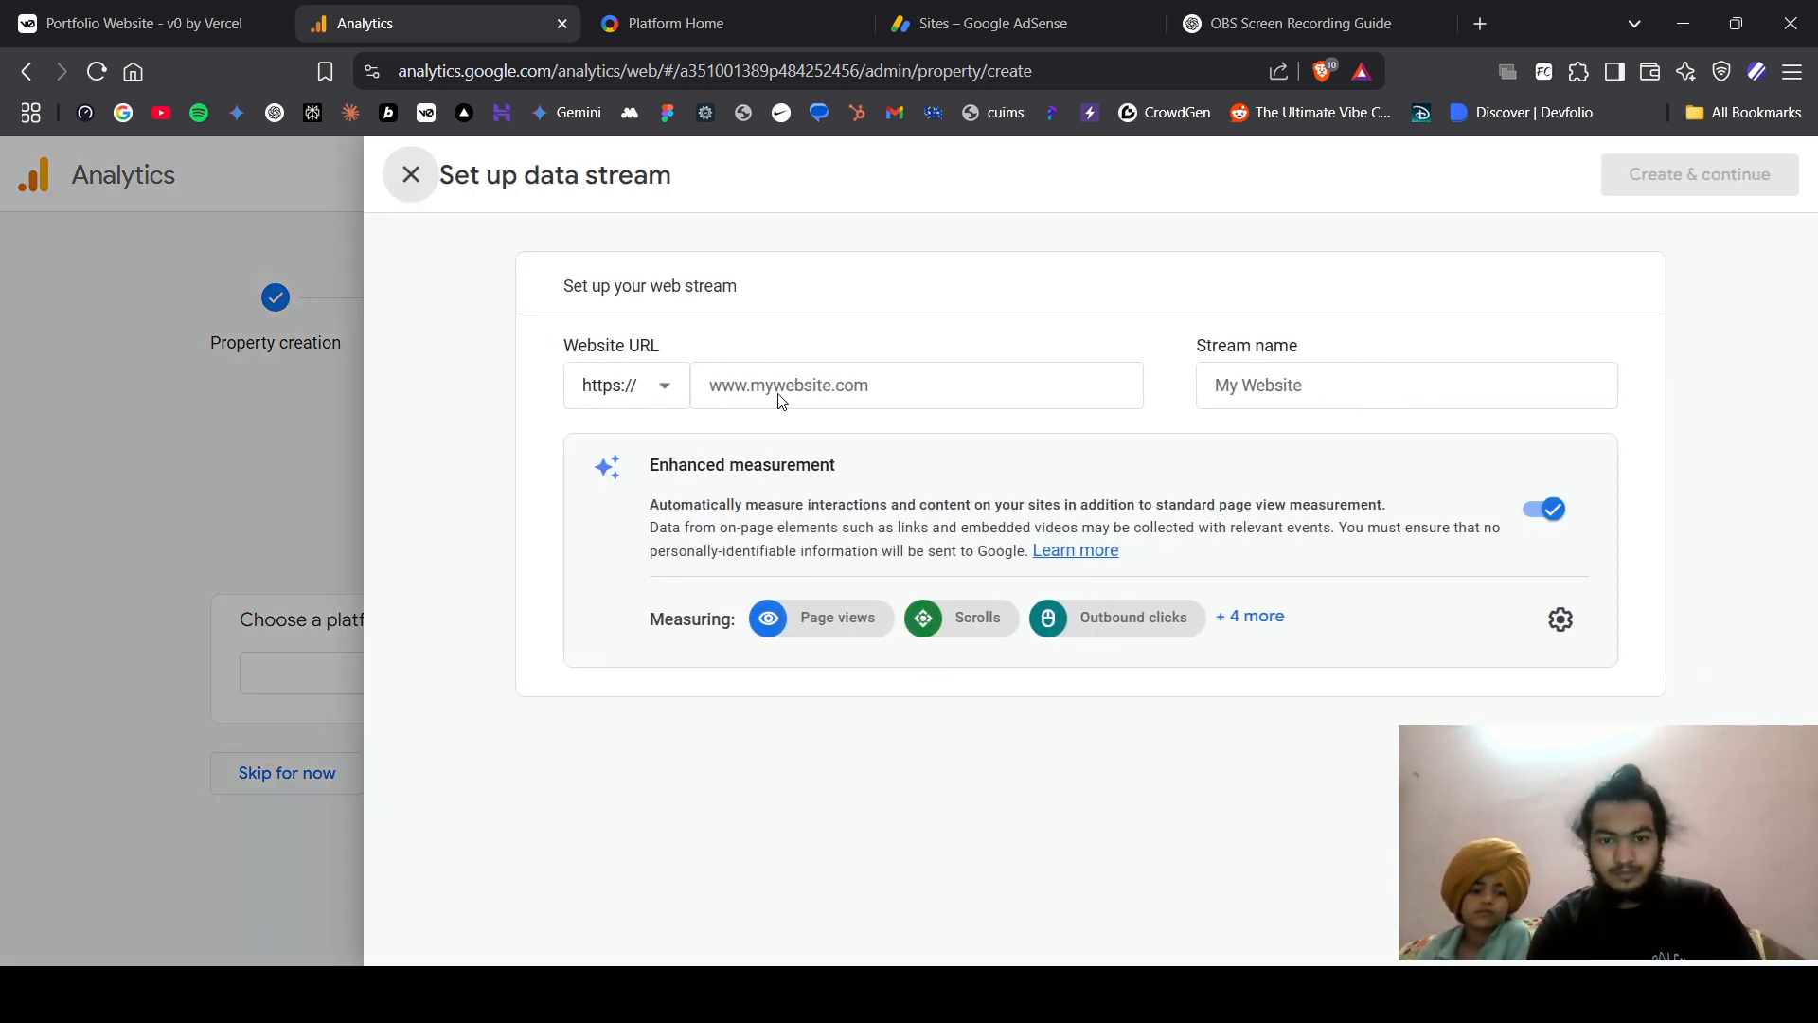
left_click(801, 391)
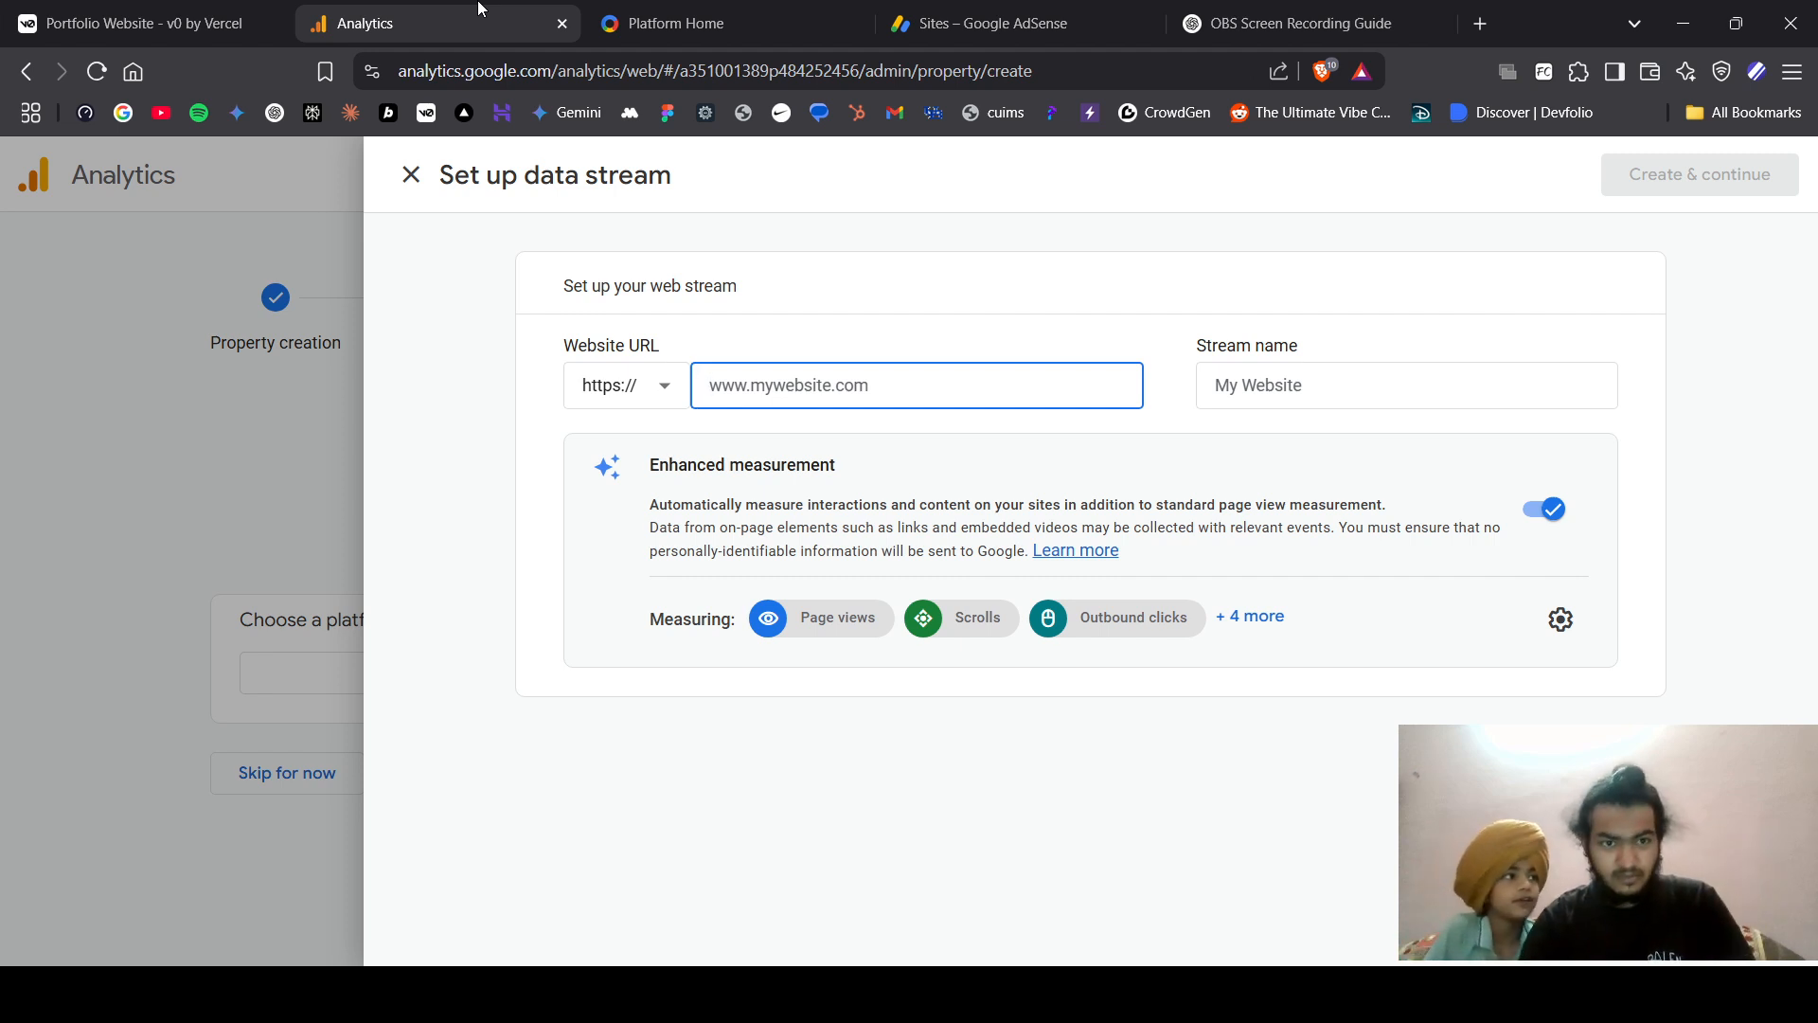
- Open the CU Marks Calculator site at mark-calculator2025.vercel.app in a new tab and copy its address
left_click(1482, 26)
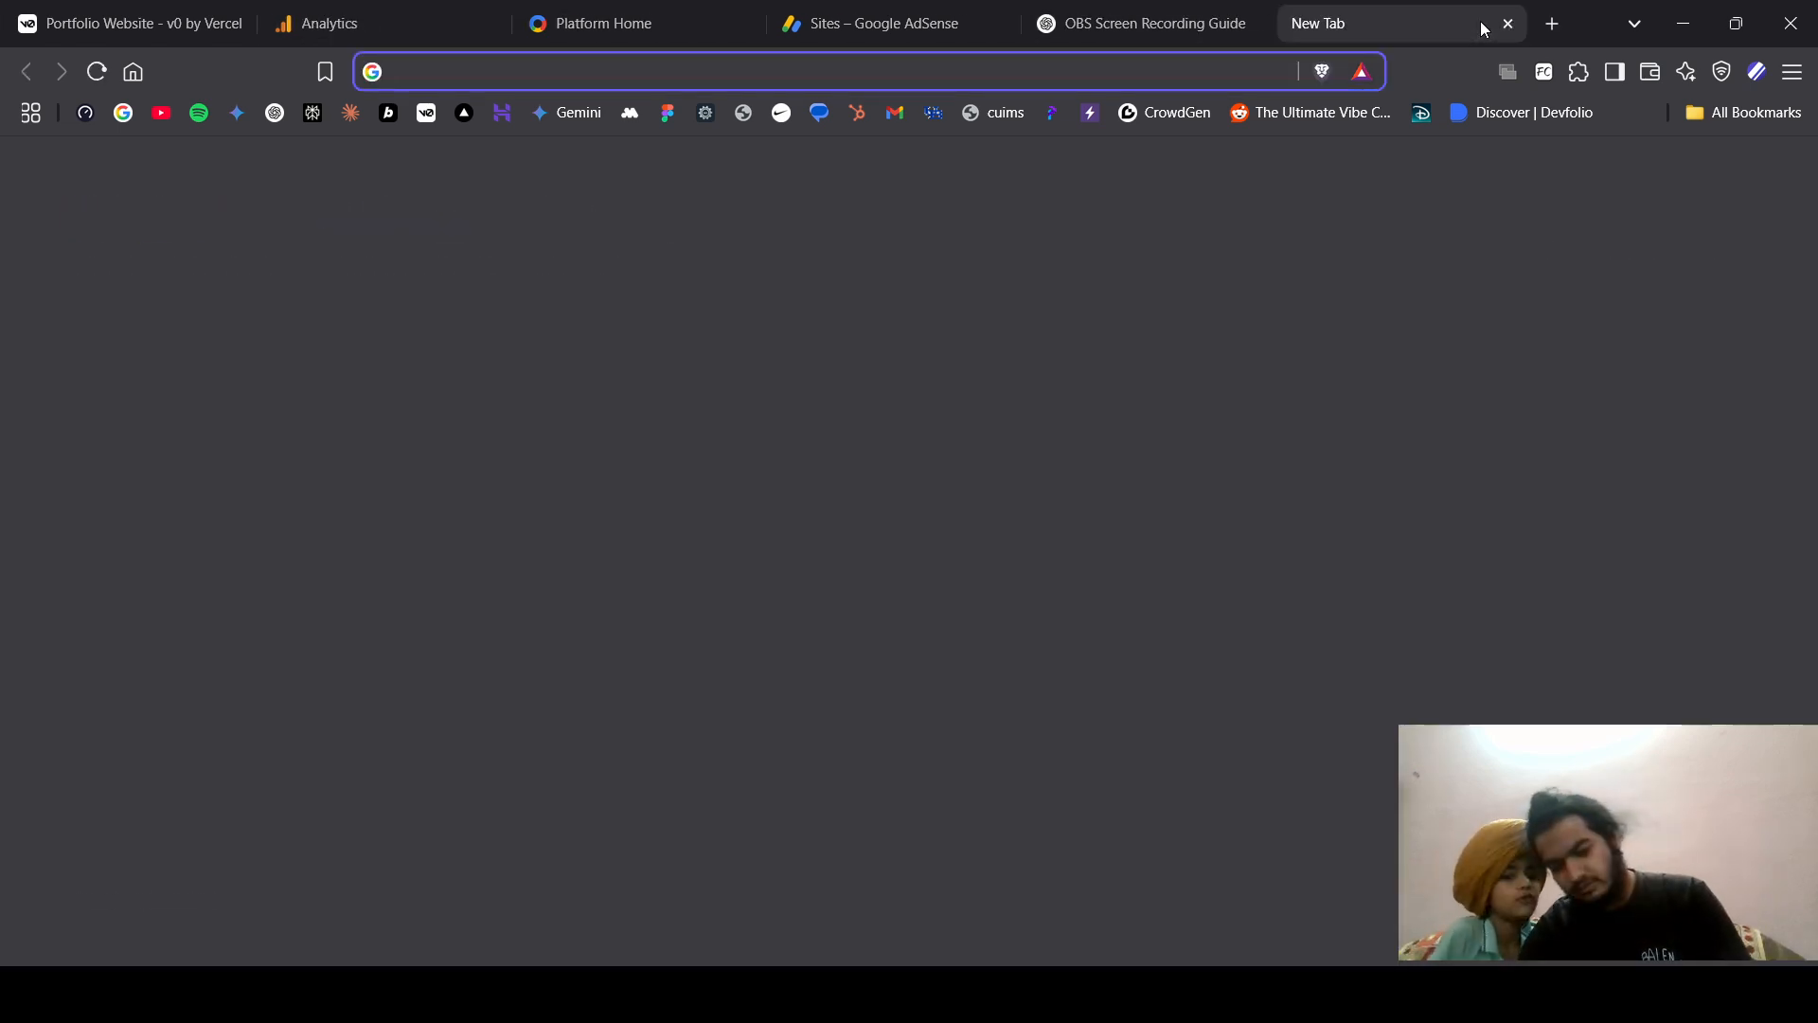
type("amarks")
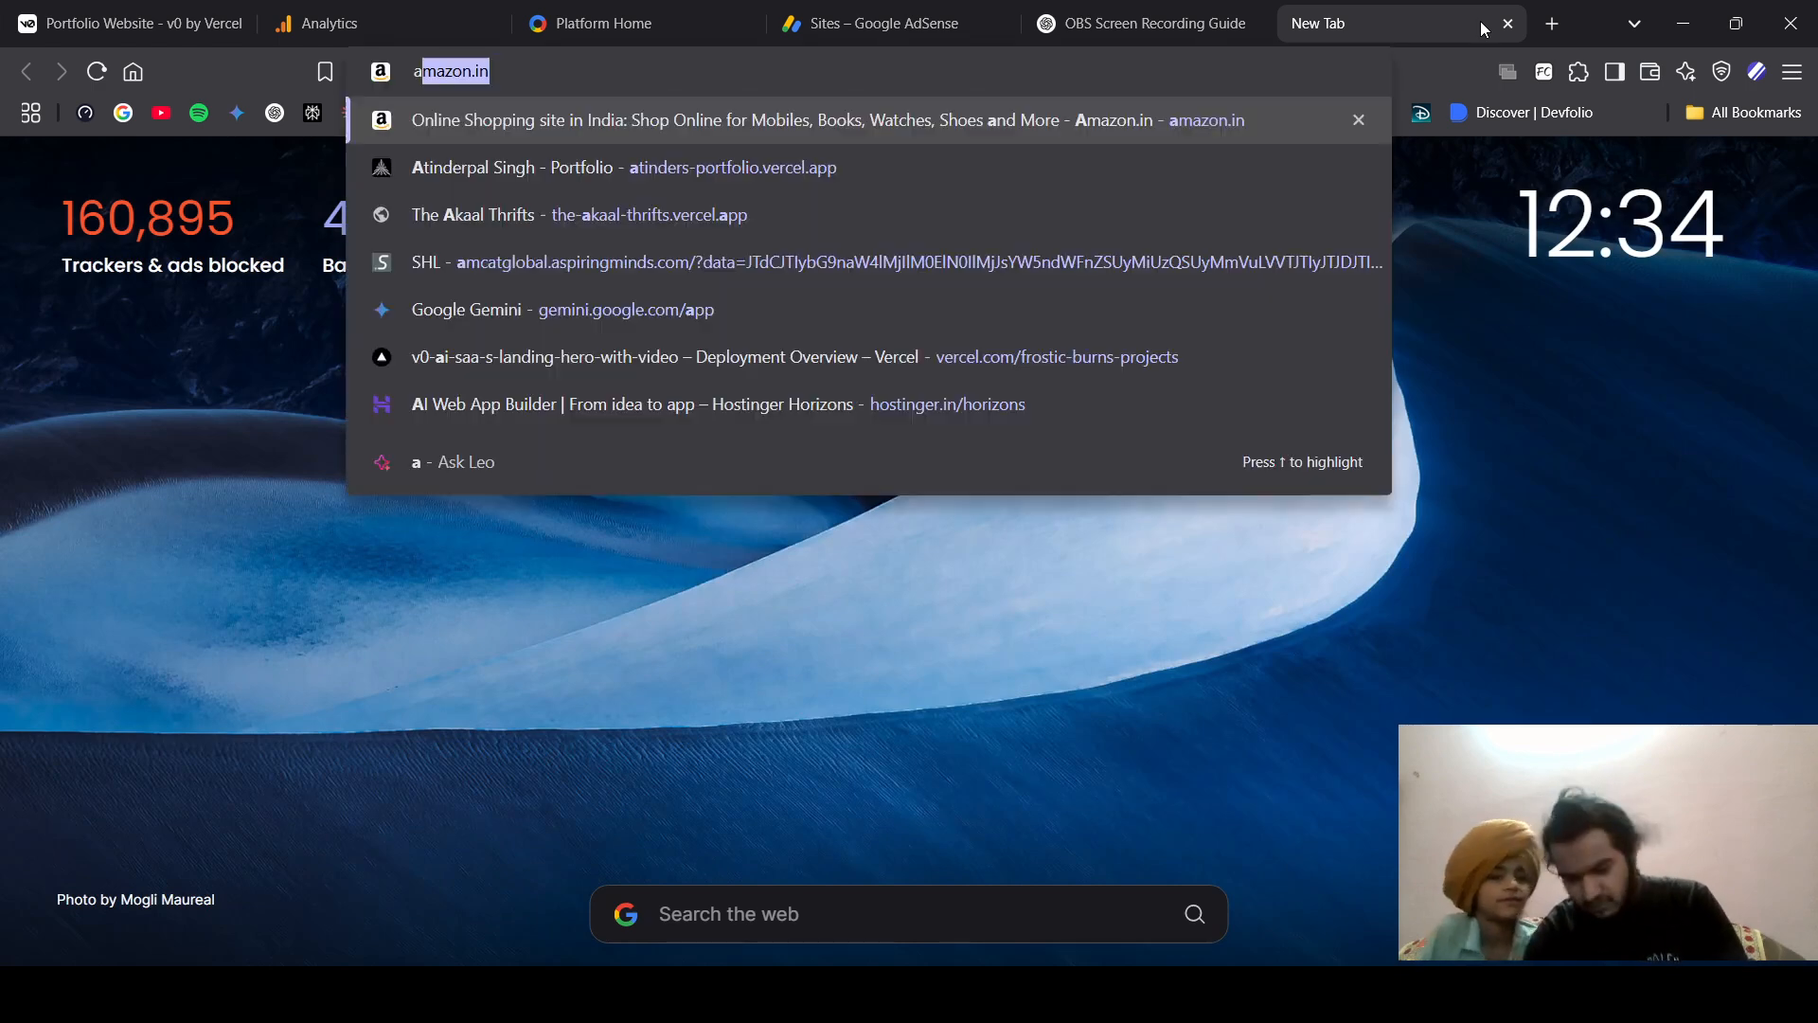
key("BackSpace")
key("BackSpace")
key("BackSpace")
key("BackSpace")
key("BackSpace")
key("BackSpace")
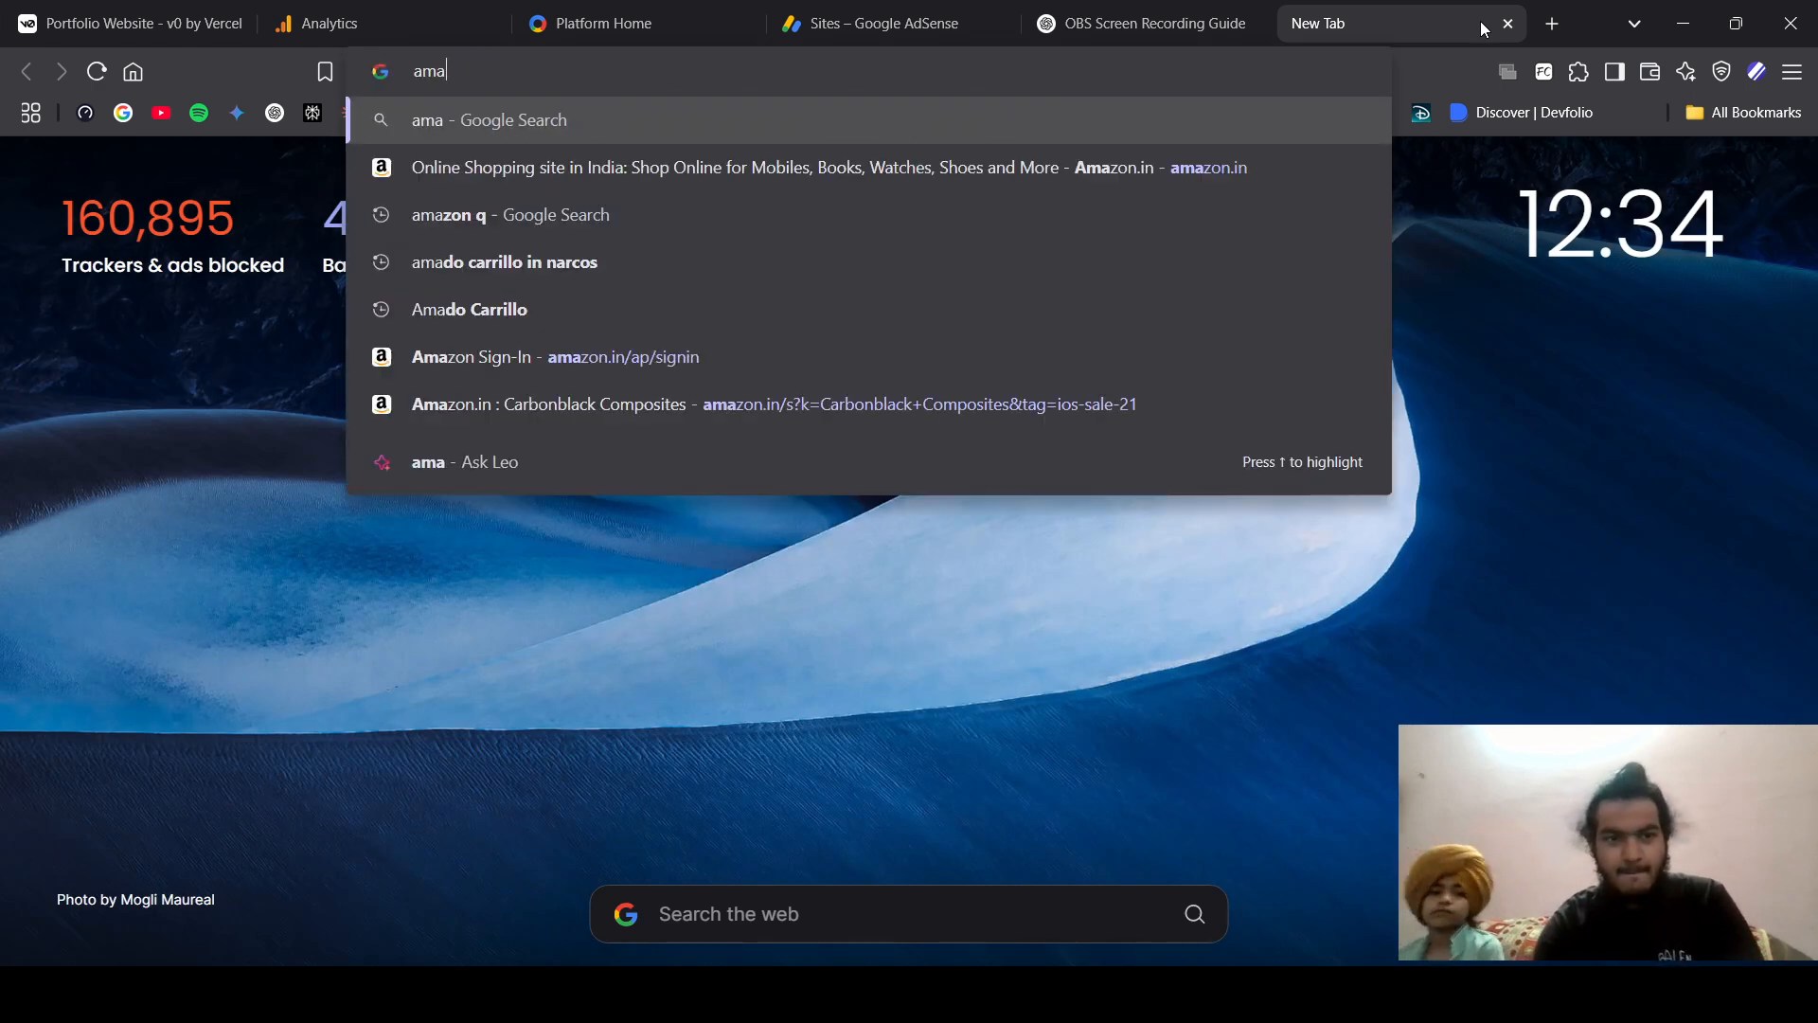
type("m")
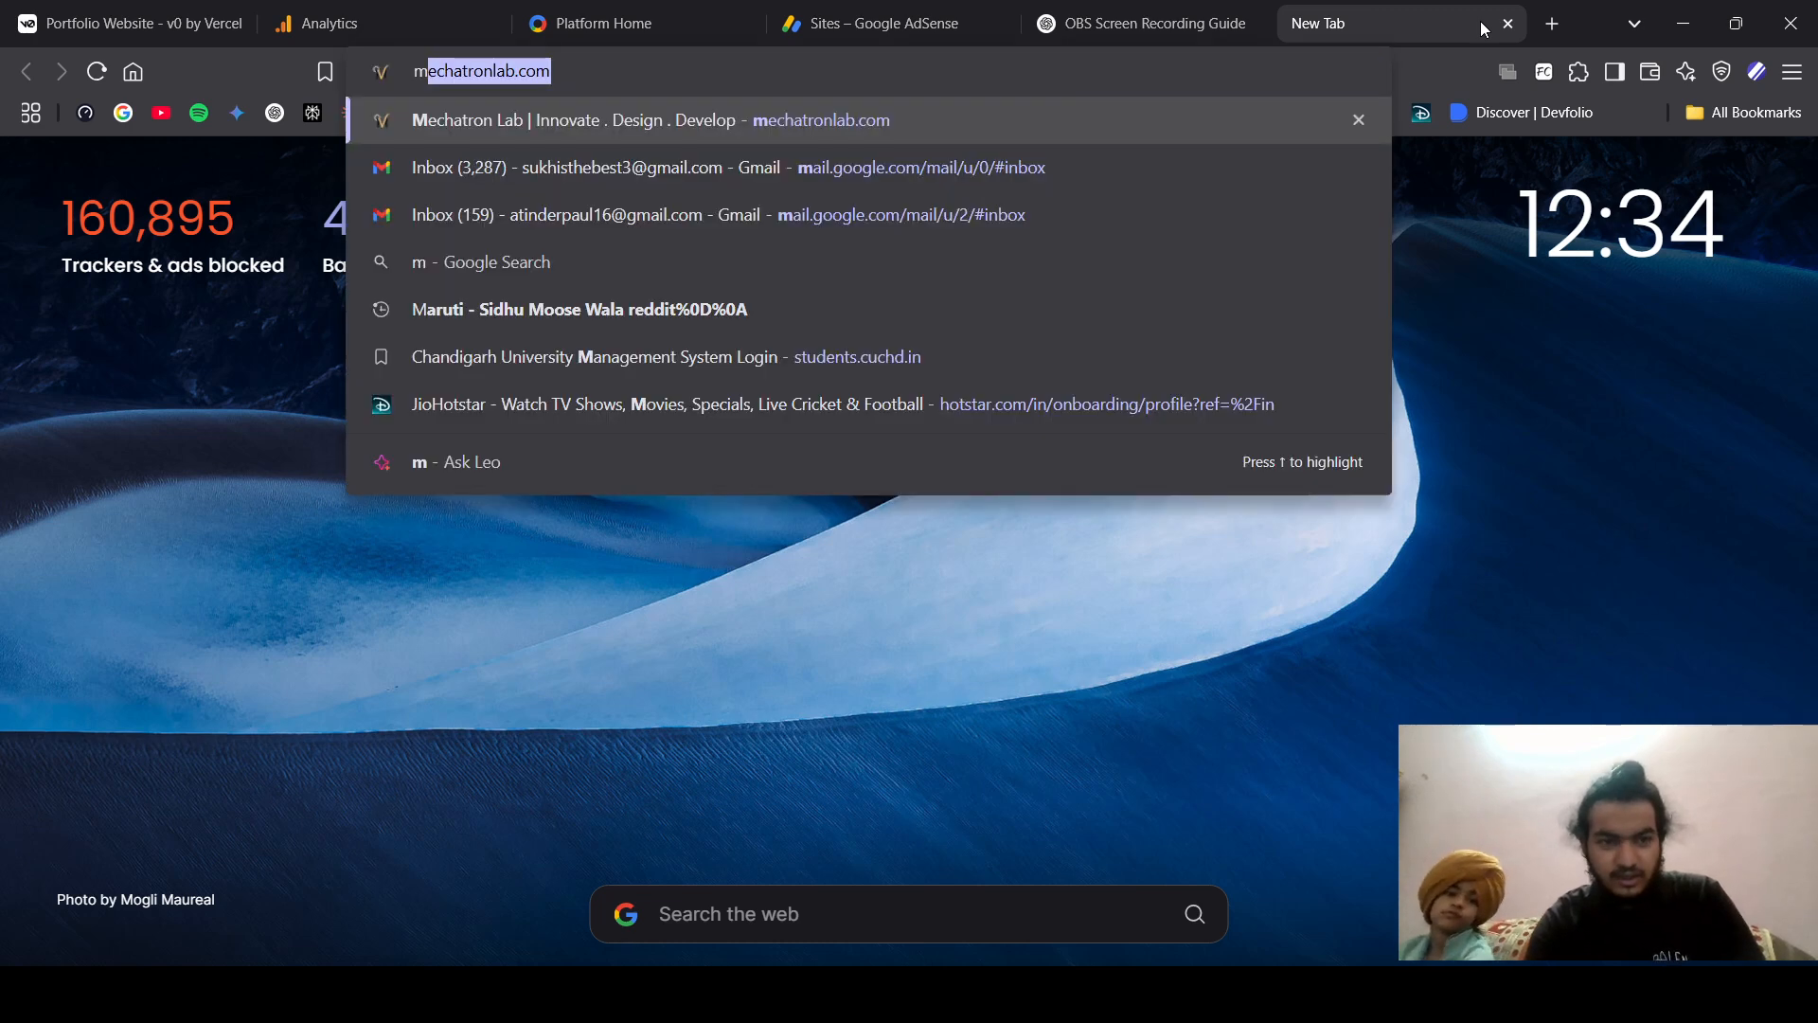
type("arks")
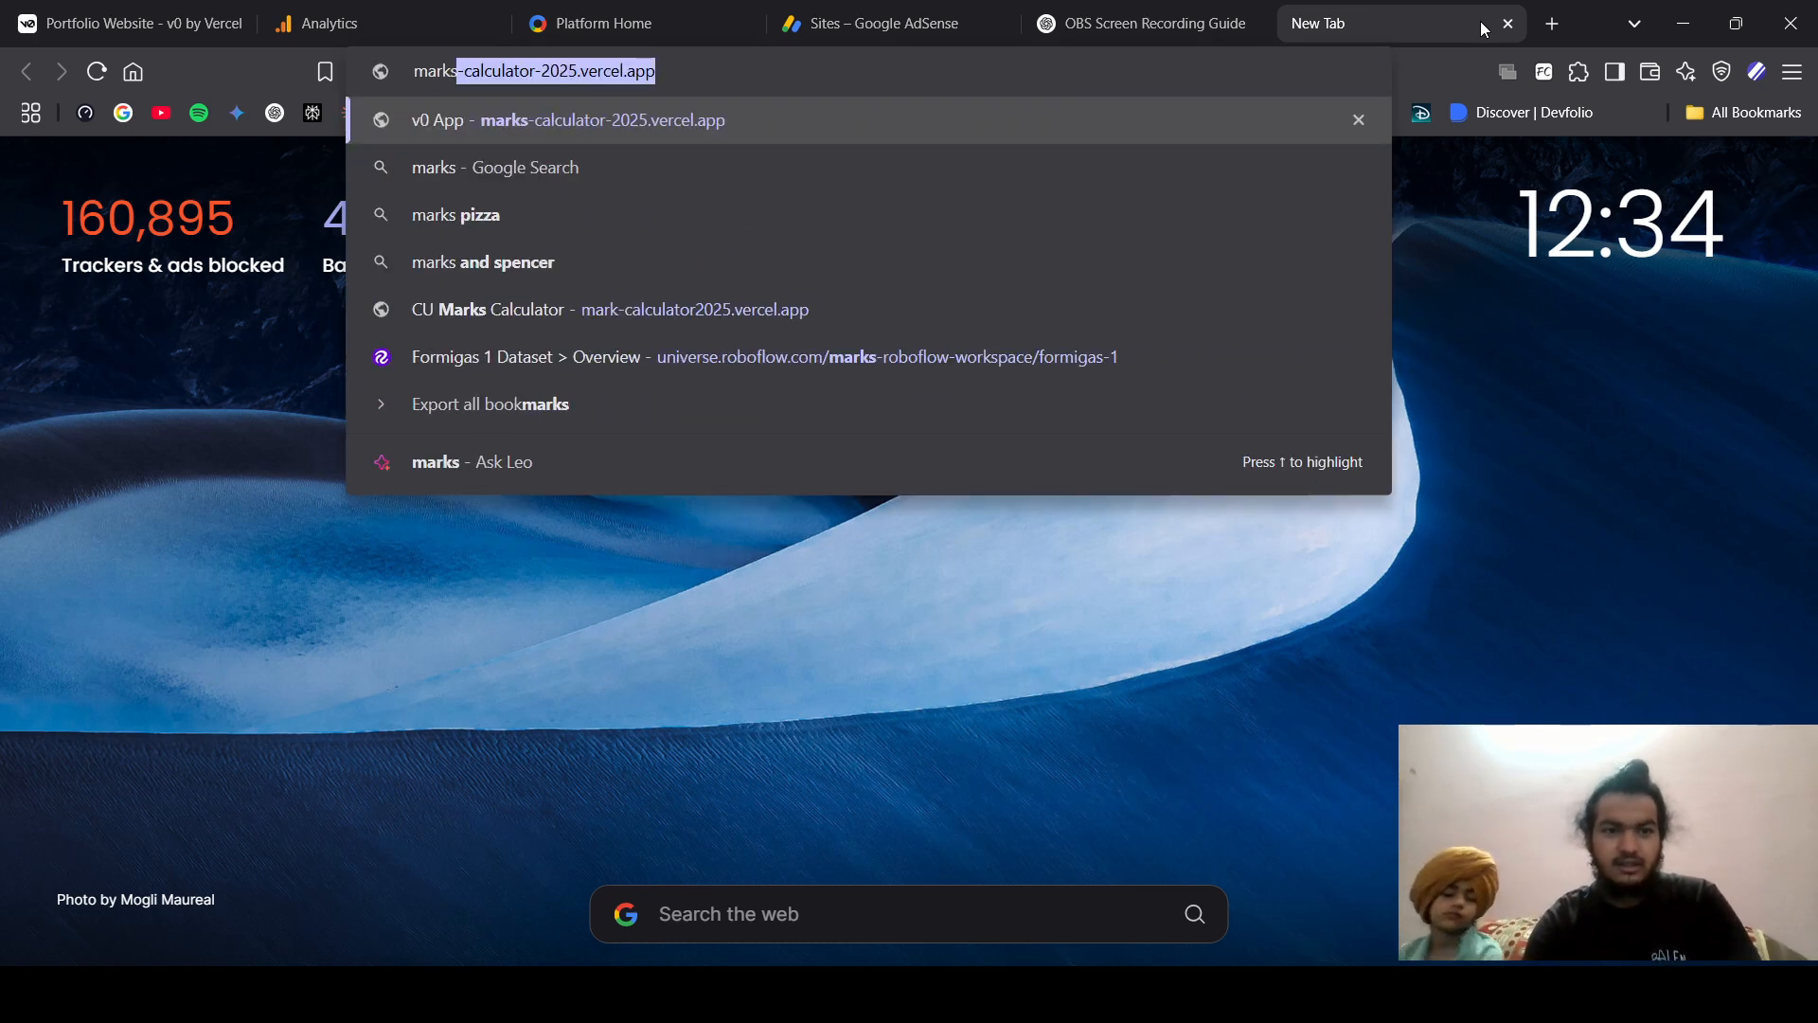
key("BackSpace")
key("BackSpace")
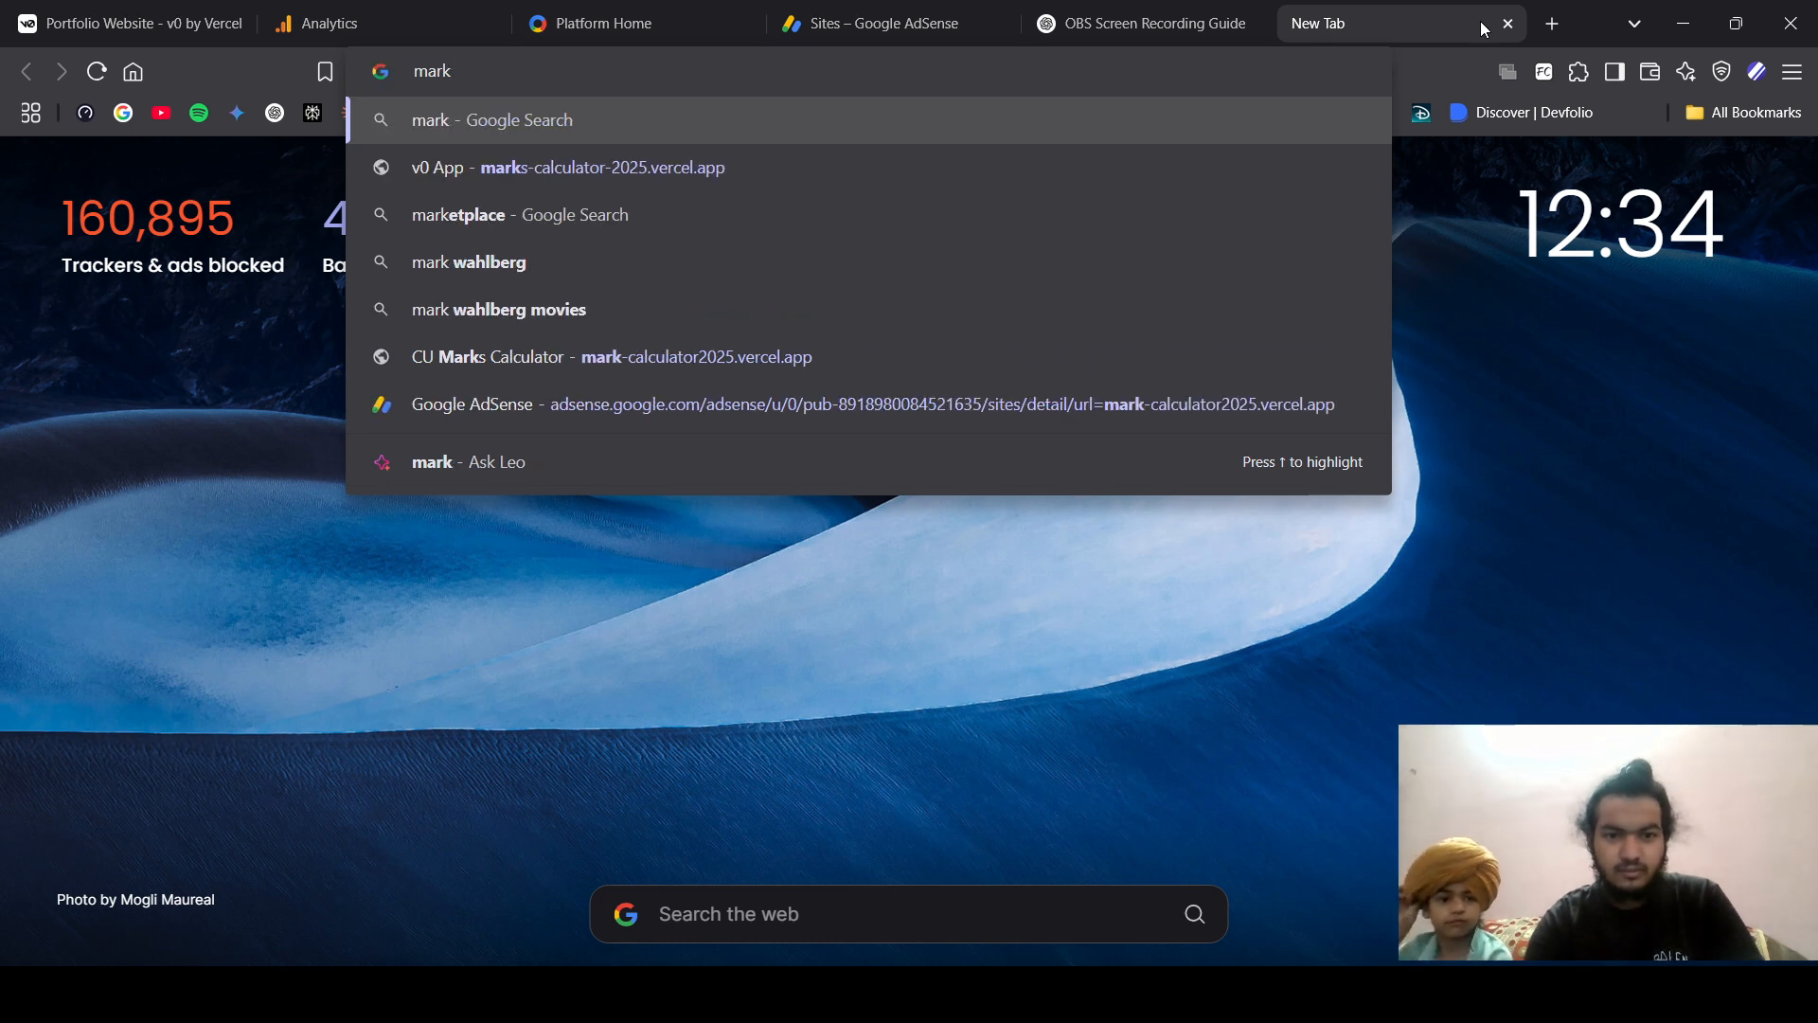
left_click(1005, 370)
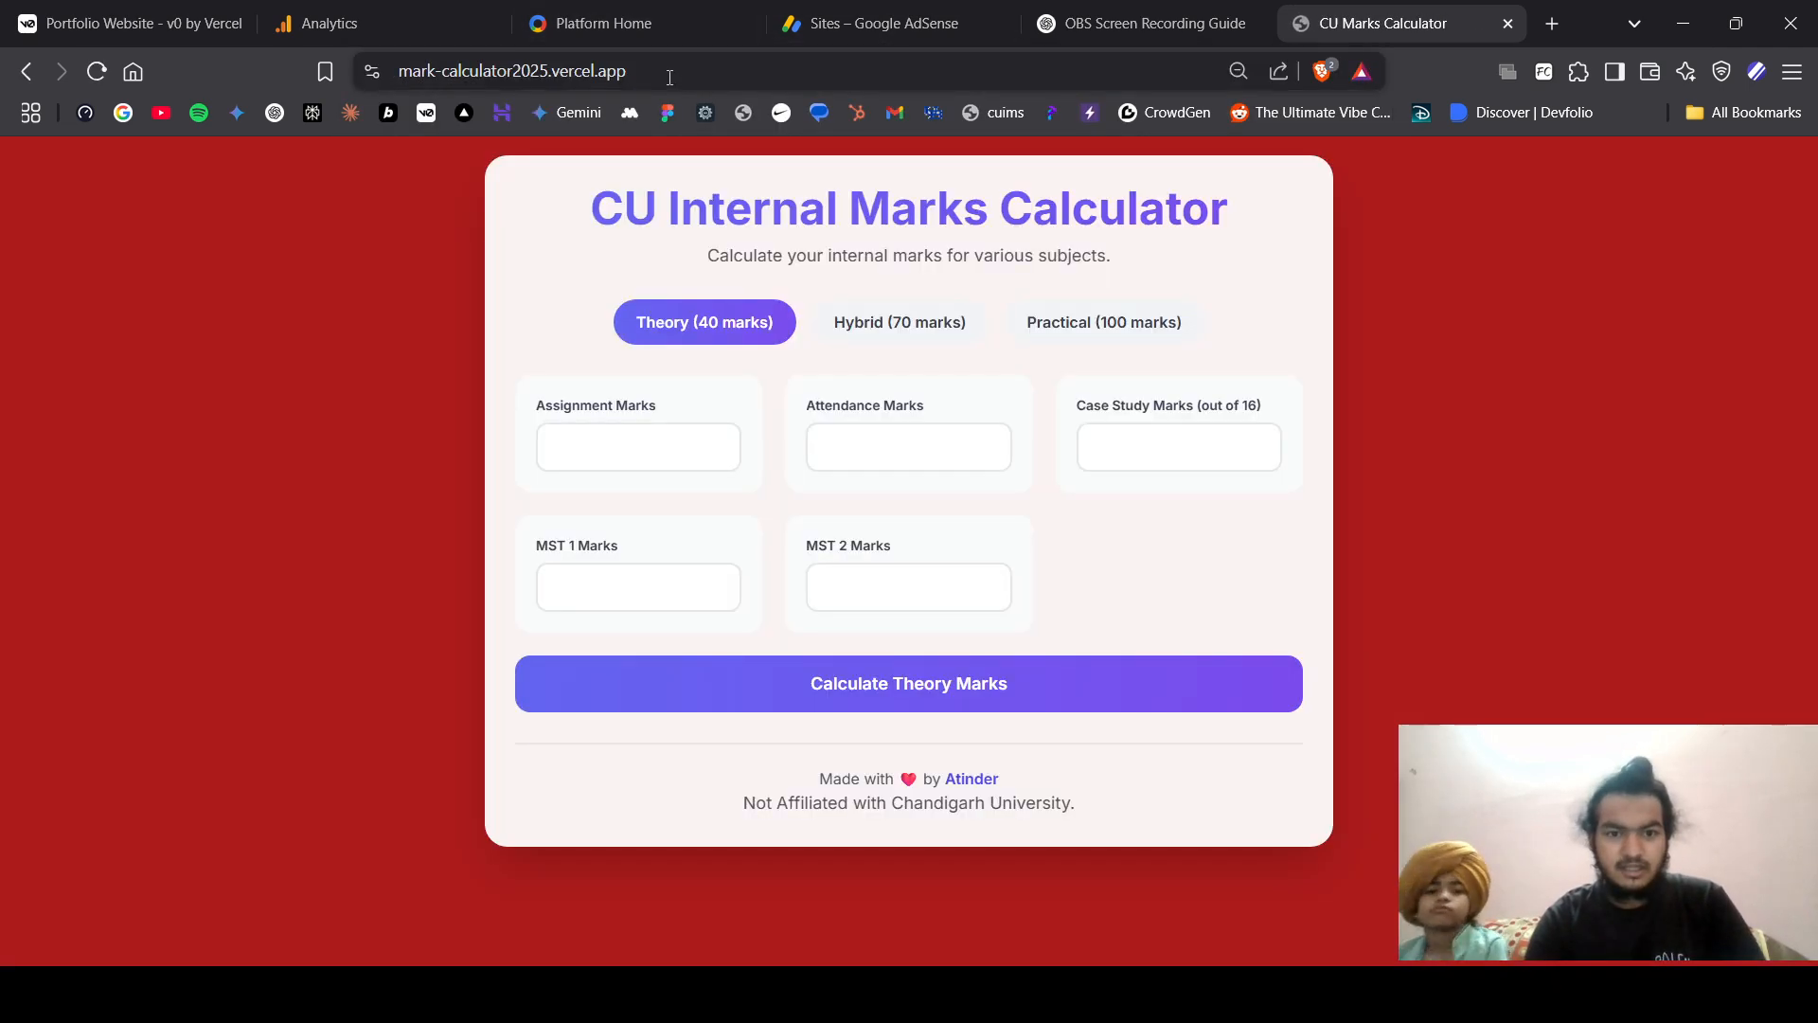
left_click(669, 77)
key("ctrl+c")
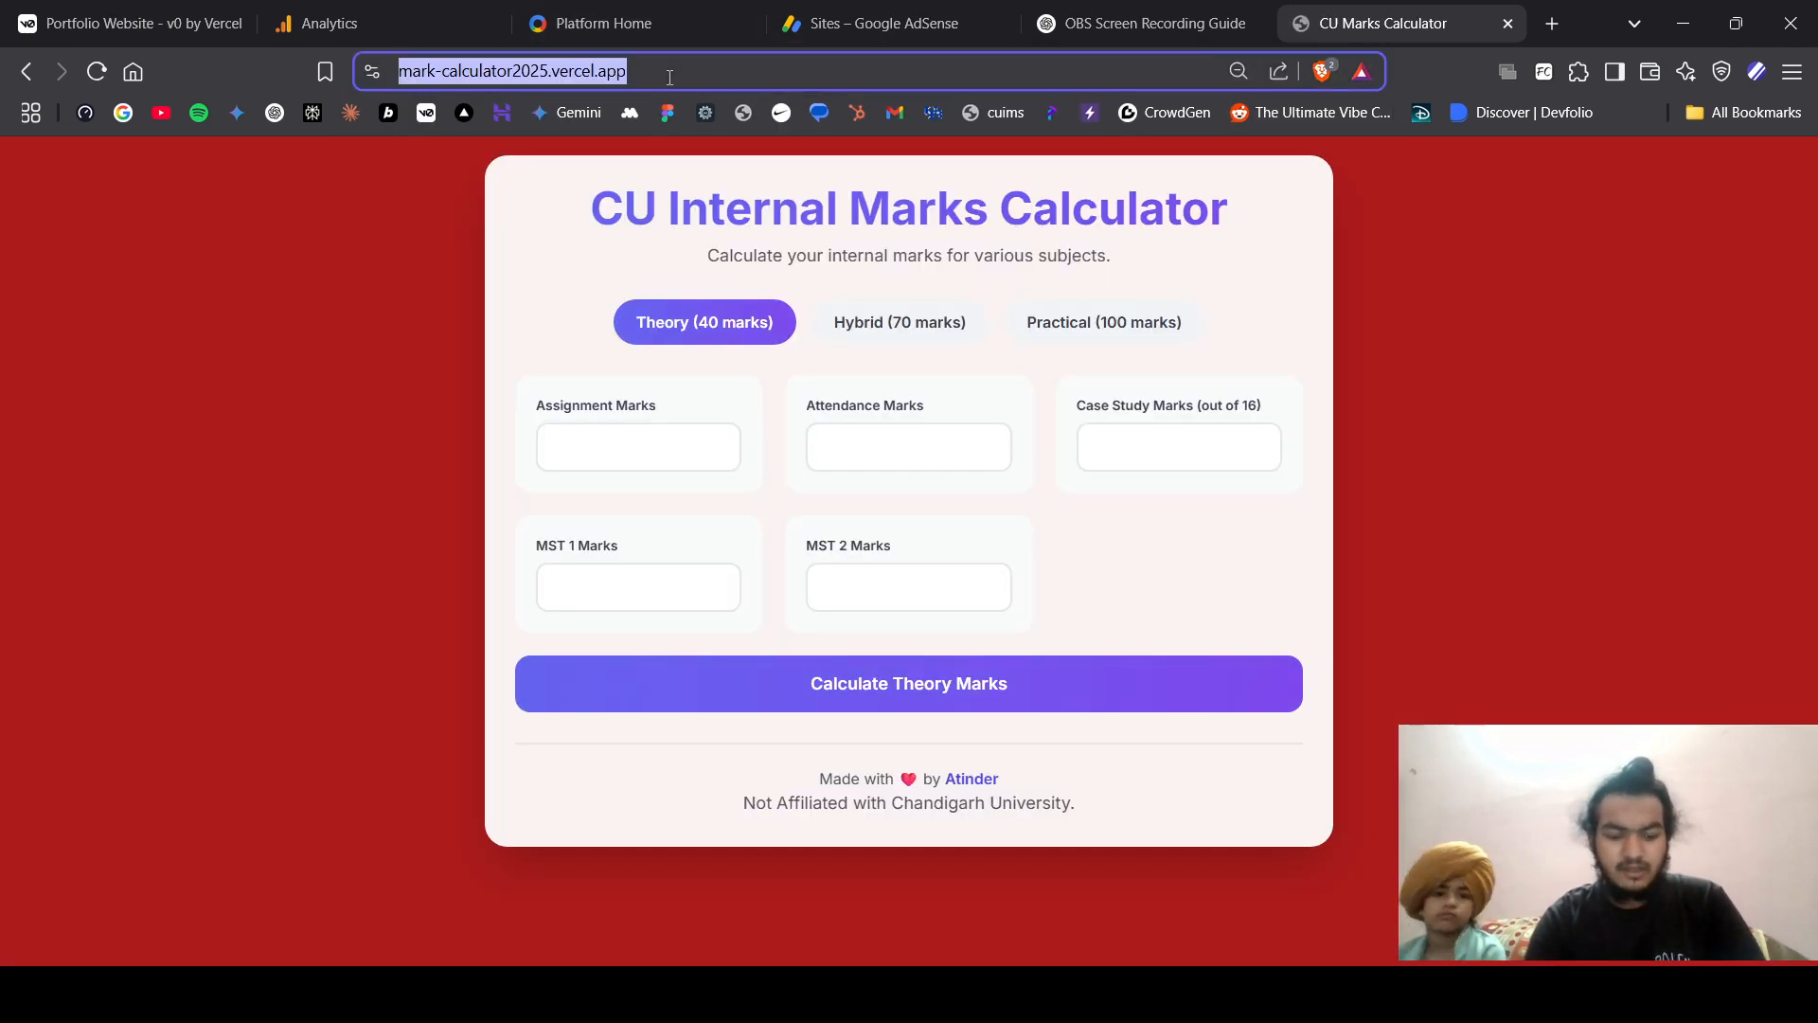
- Show the Hybrid (70 marks) form of the marks calculator and look over its input fields
left_click(617, 393)
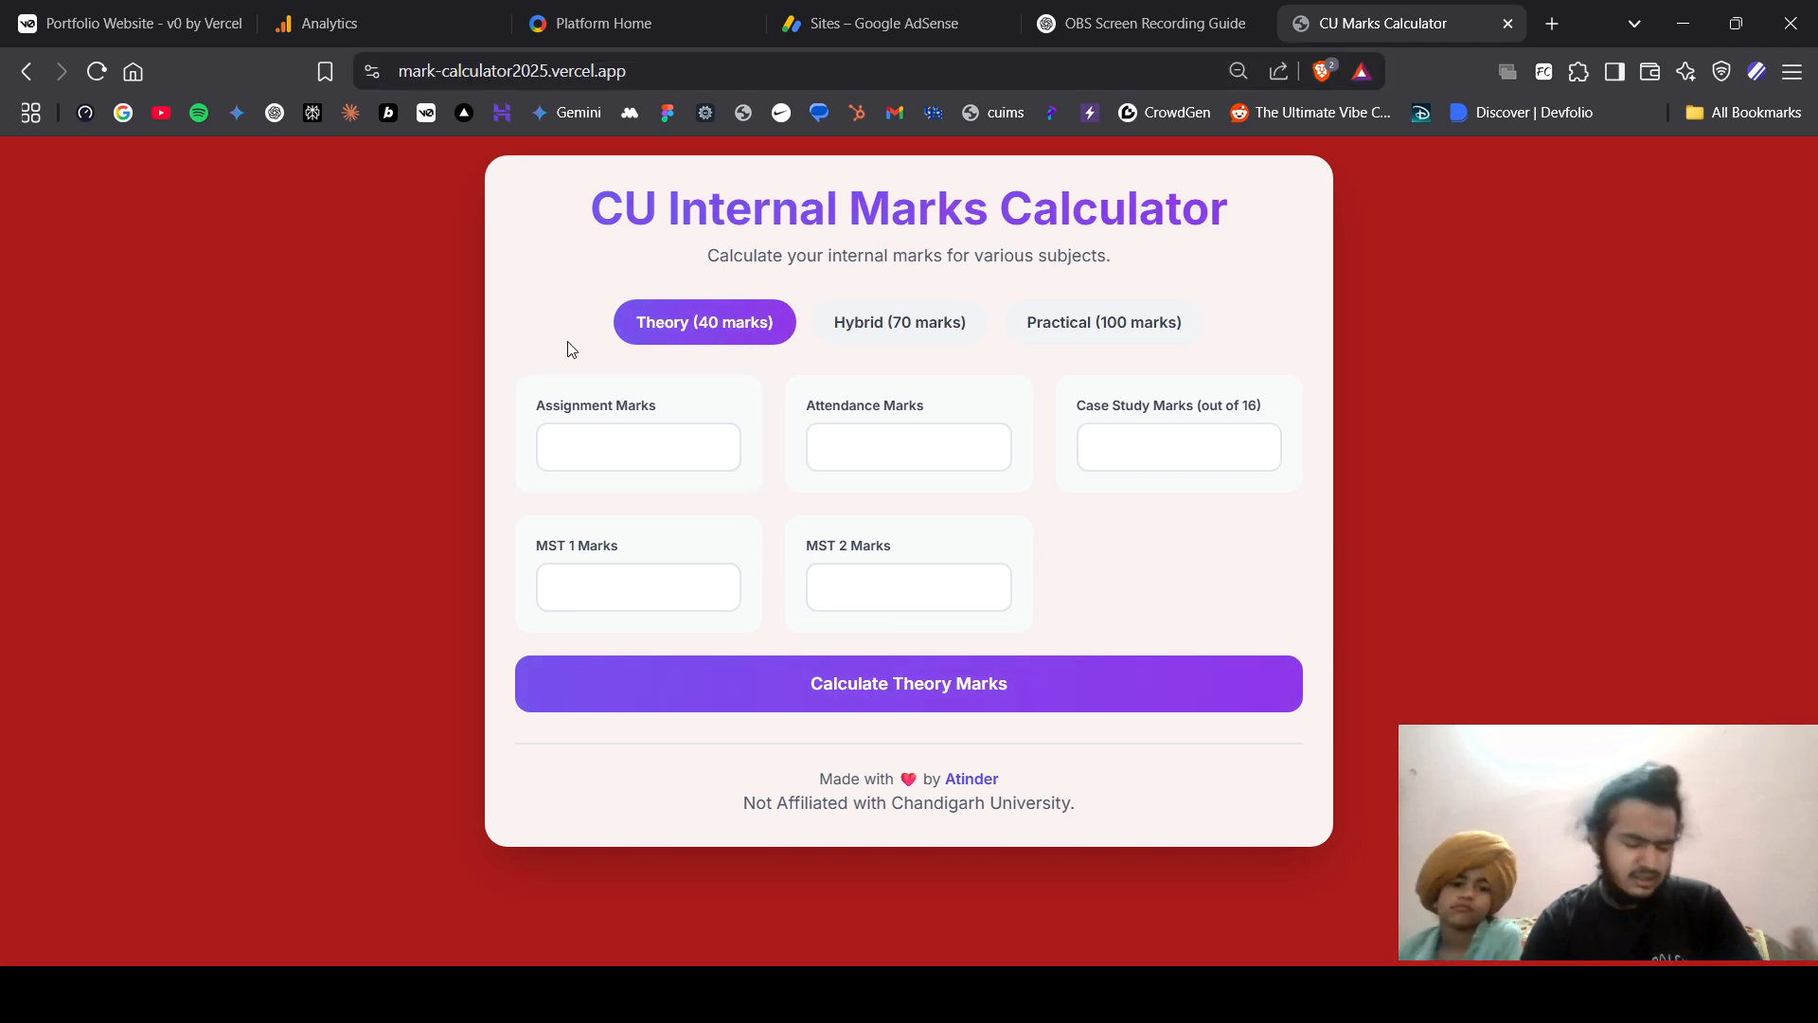
left_click(924, 324)
scroll(735, 450, "down", 3)
scroll(735, 450, "up", 3)
scroll(734, 450, "down", 3)
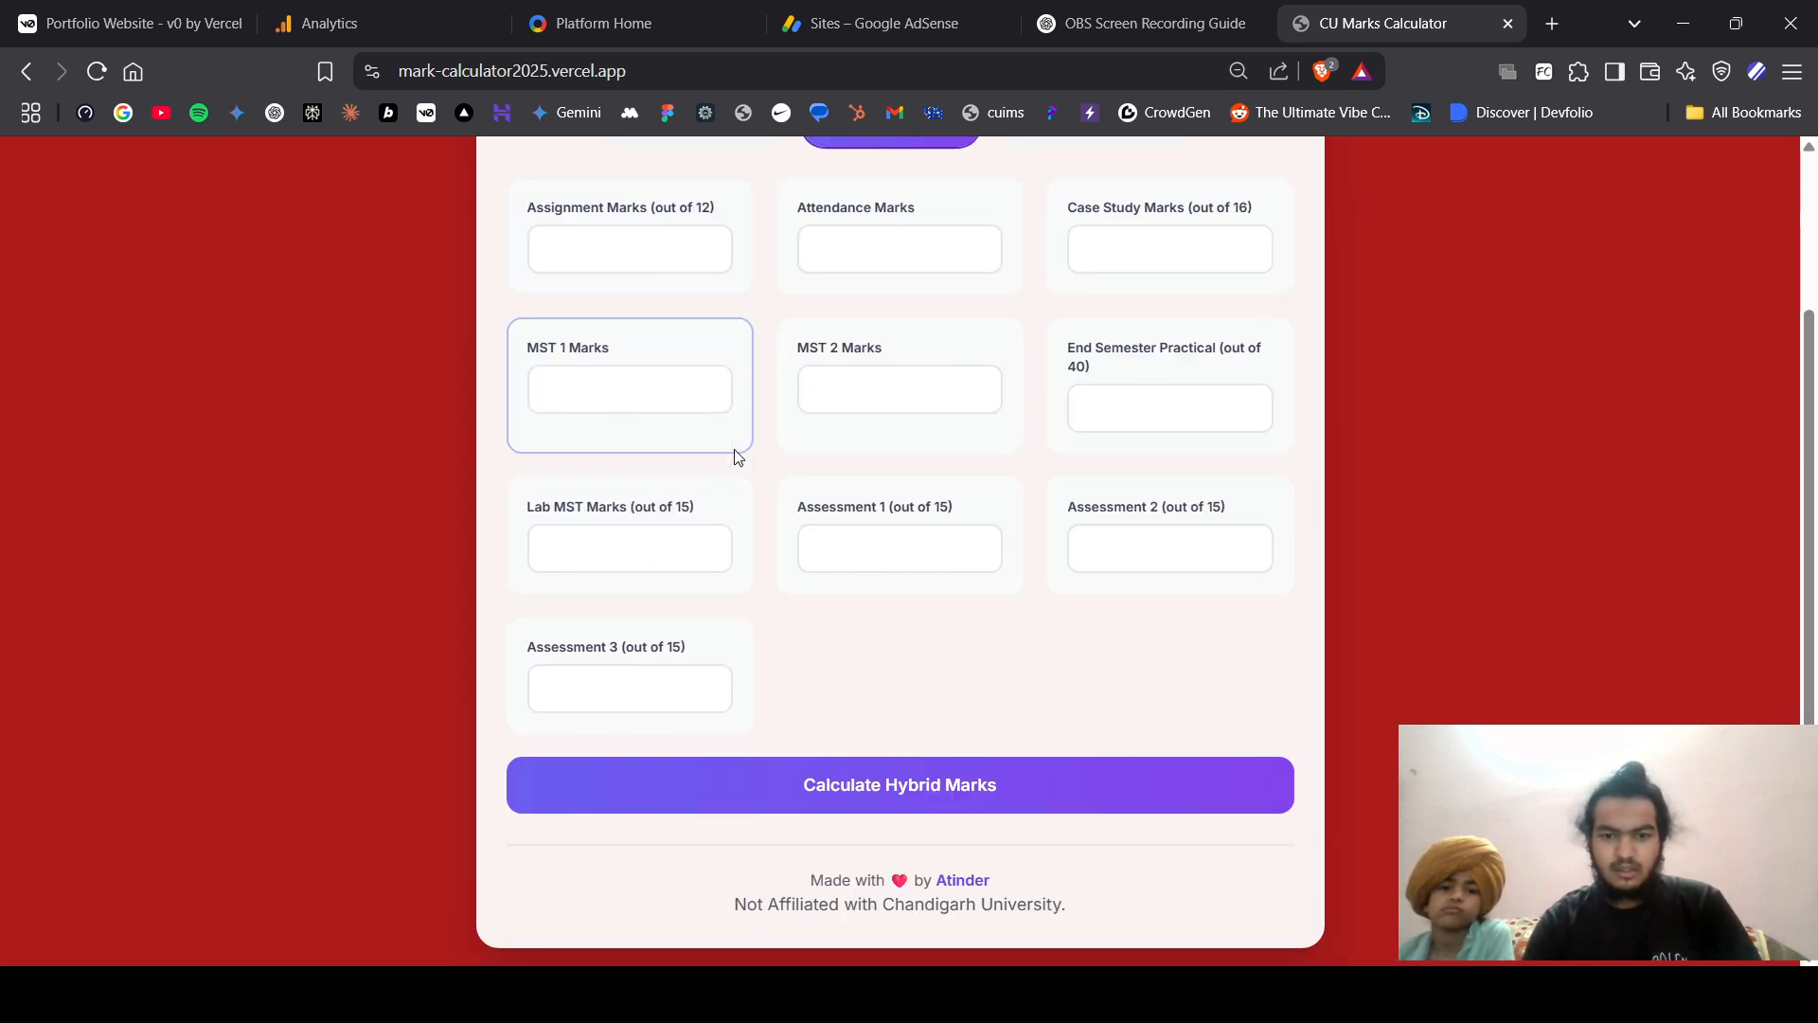
scroll(735, 450, "up", 3)
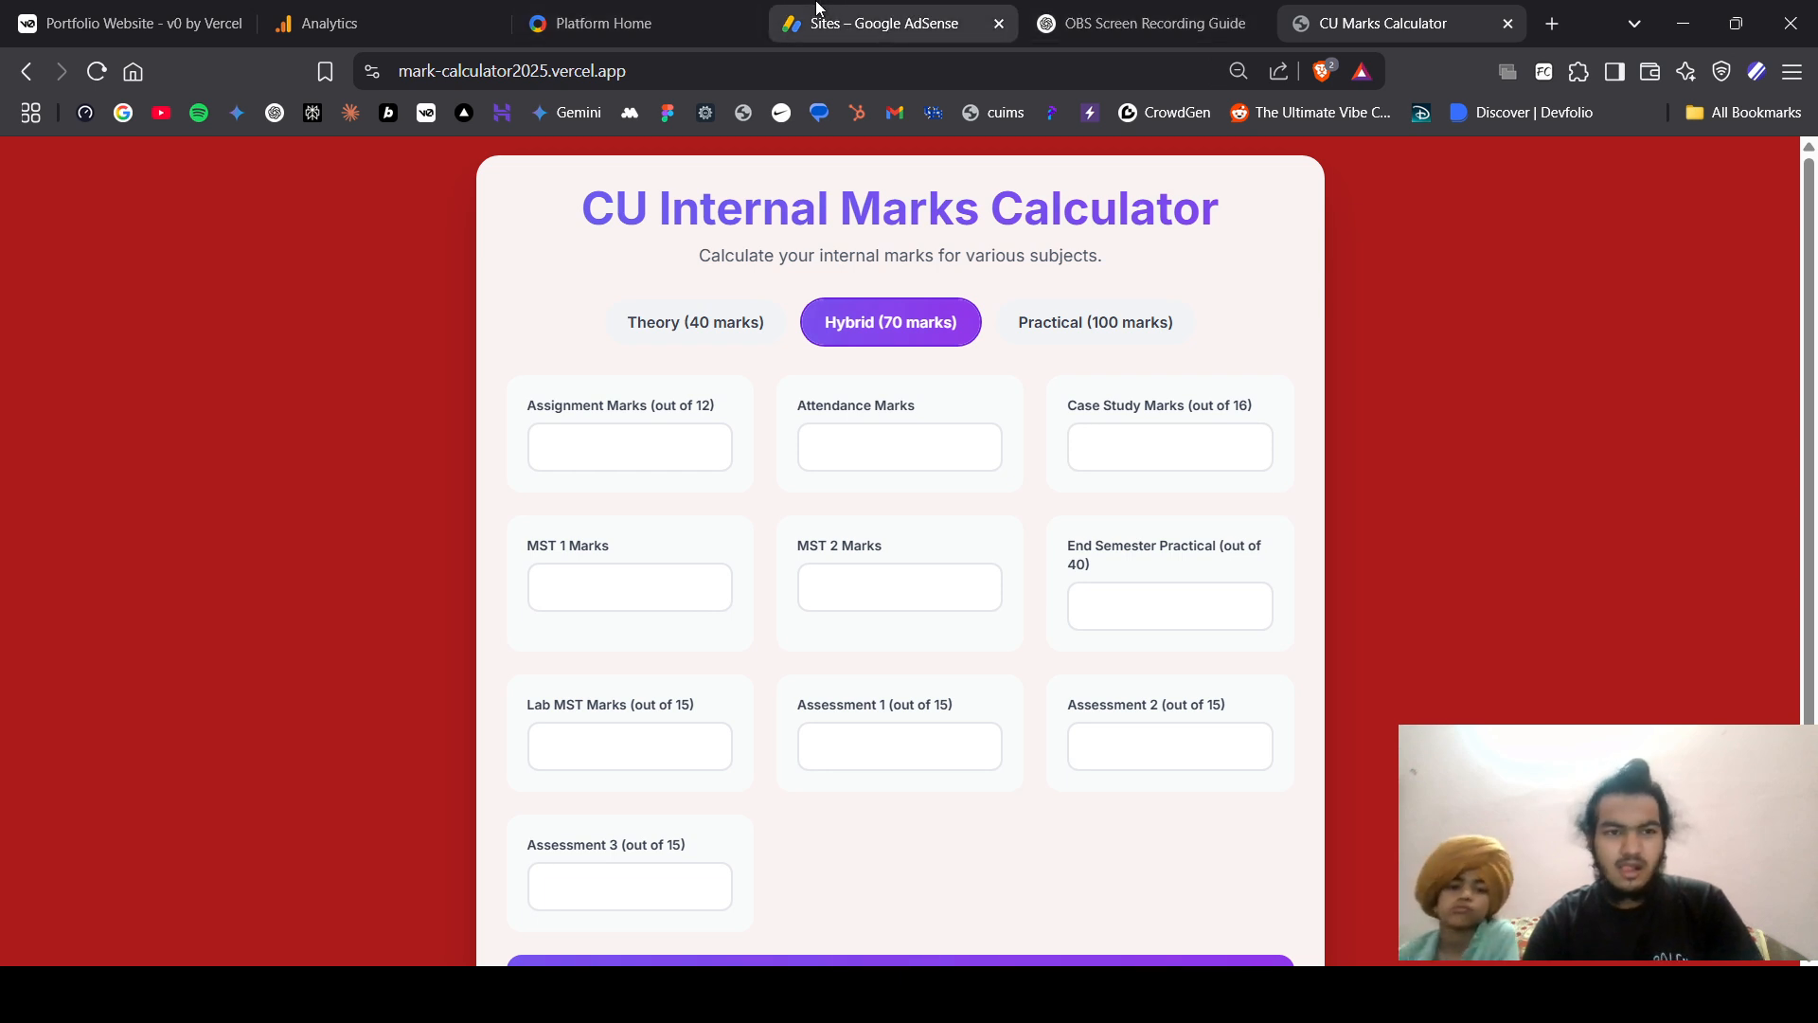
left_click(422, 9)
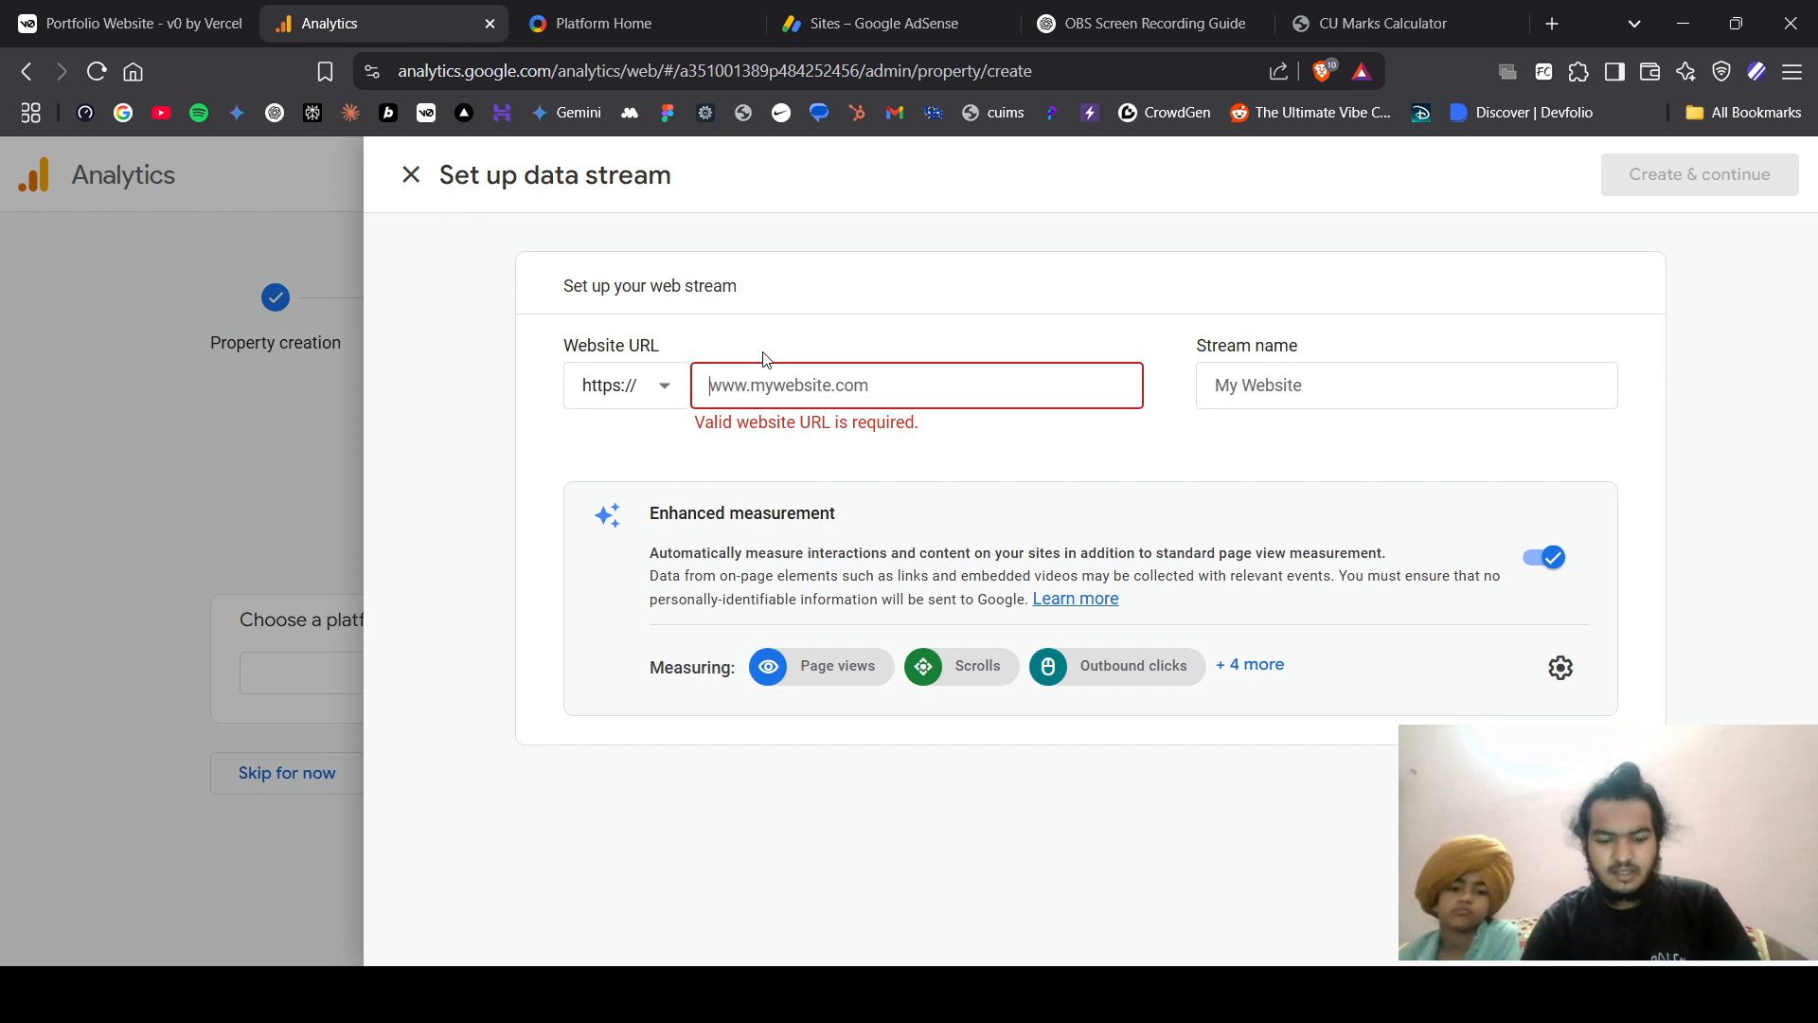
key("ctrl+v")
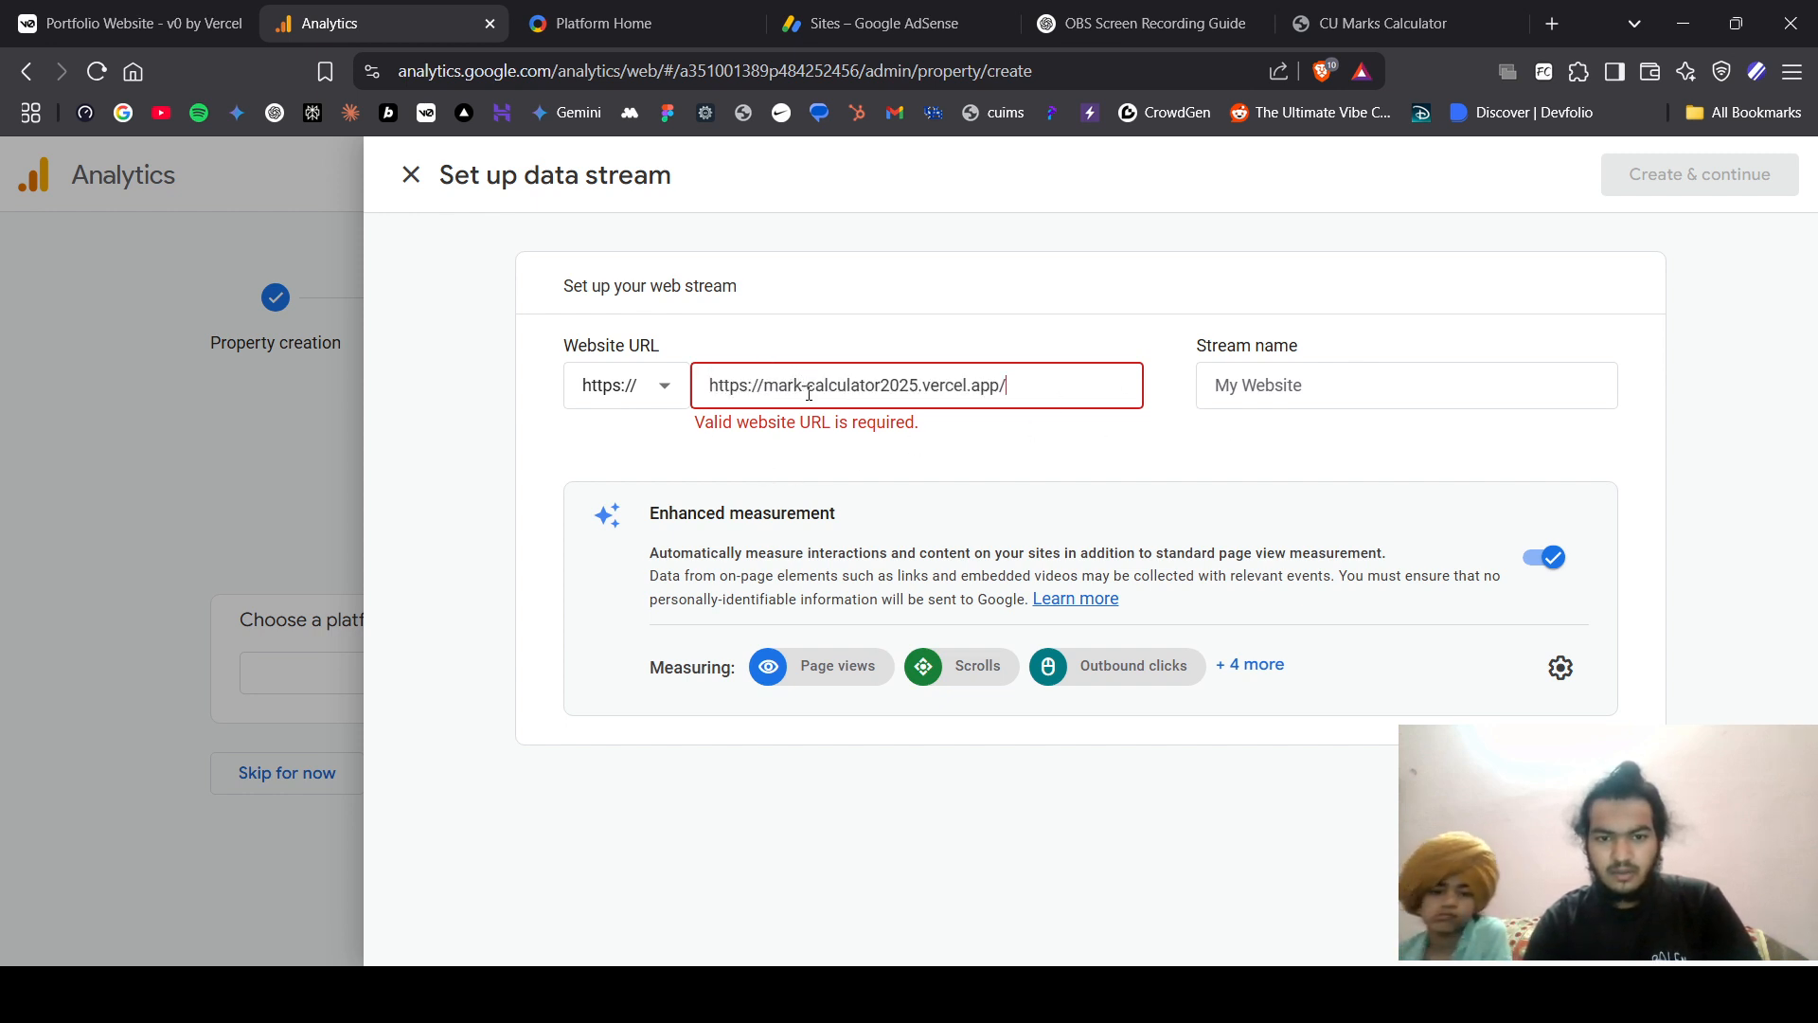
left_click(801, 386)
type("s")
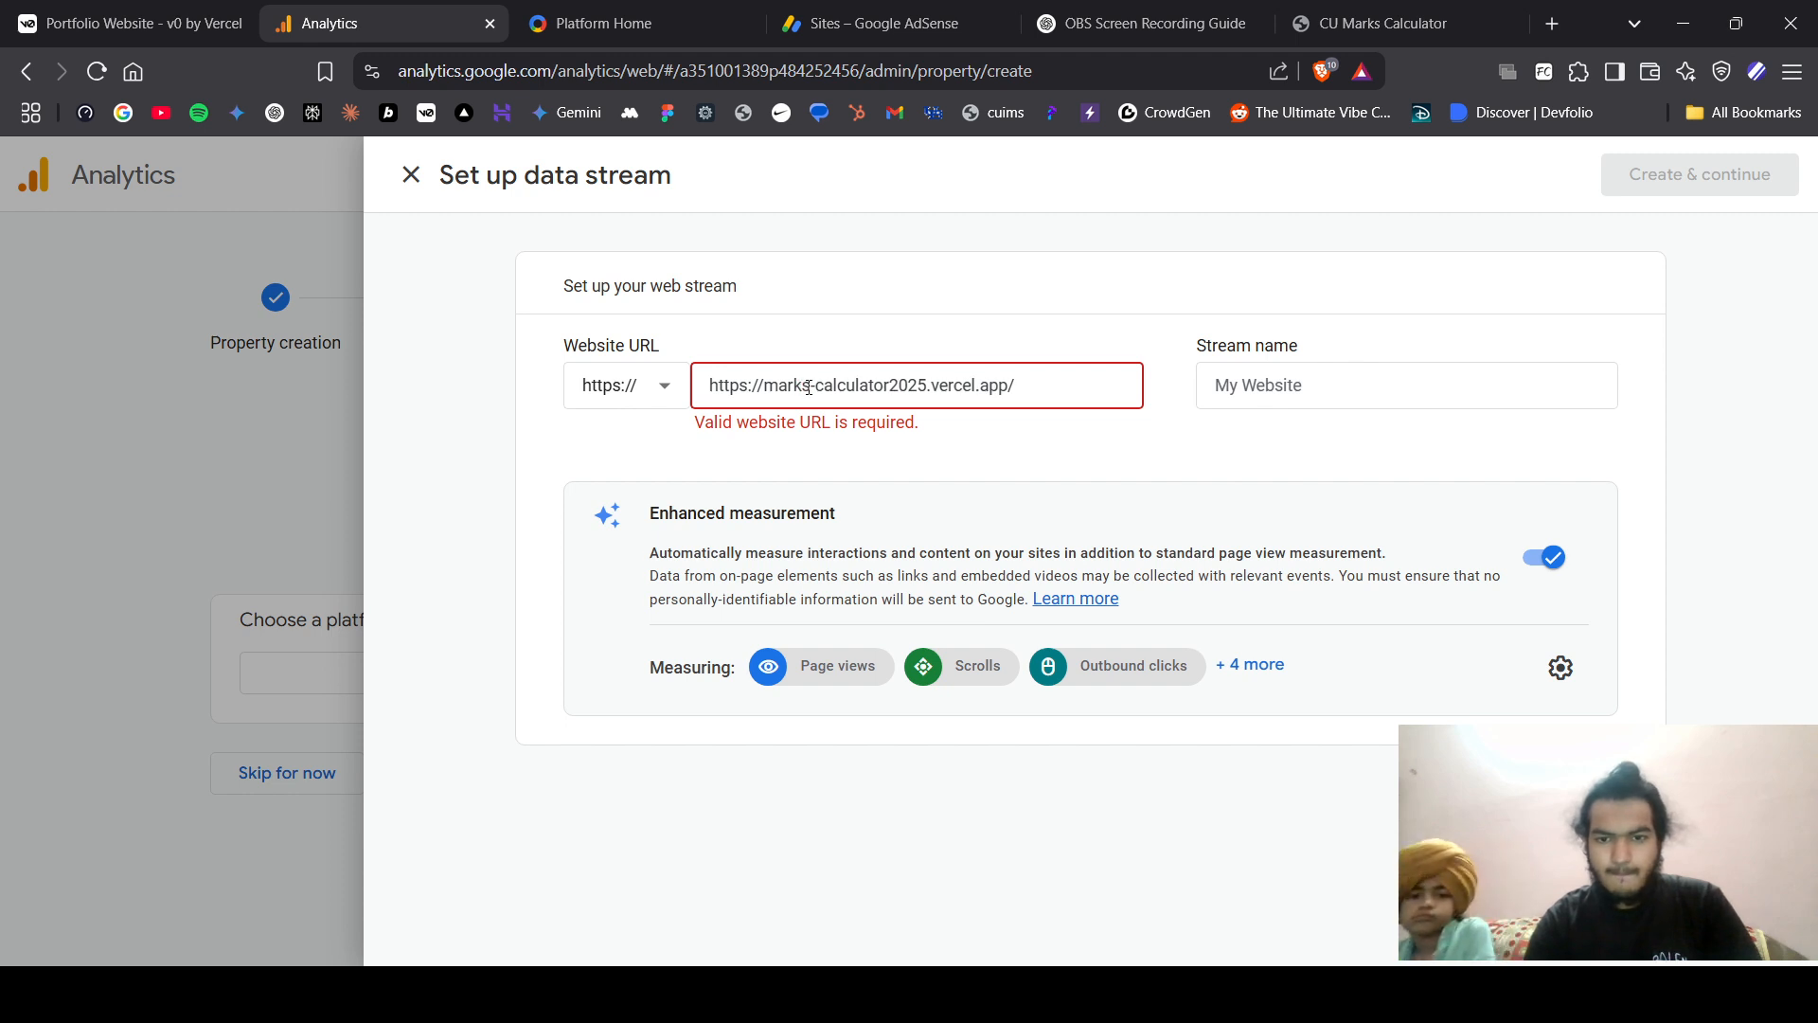
left_click(890, 387)
type("-")
left_click(1250, 381)
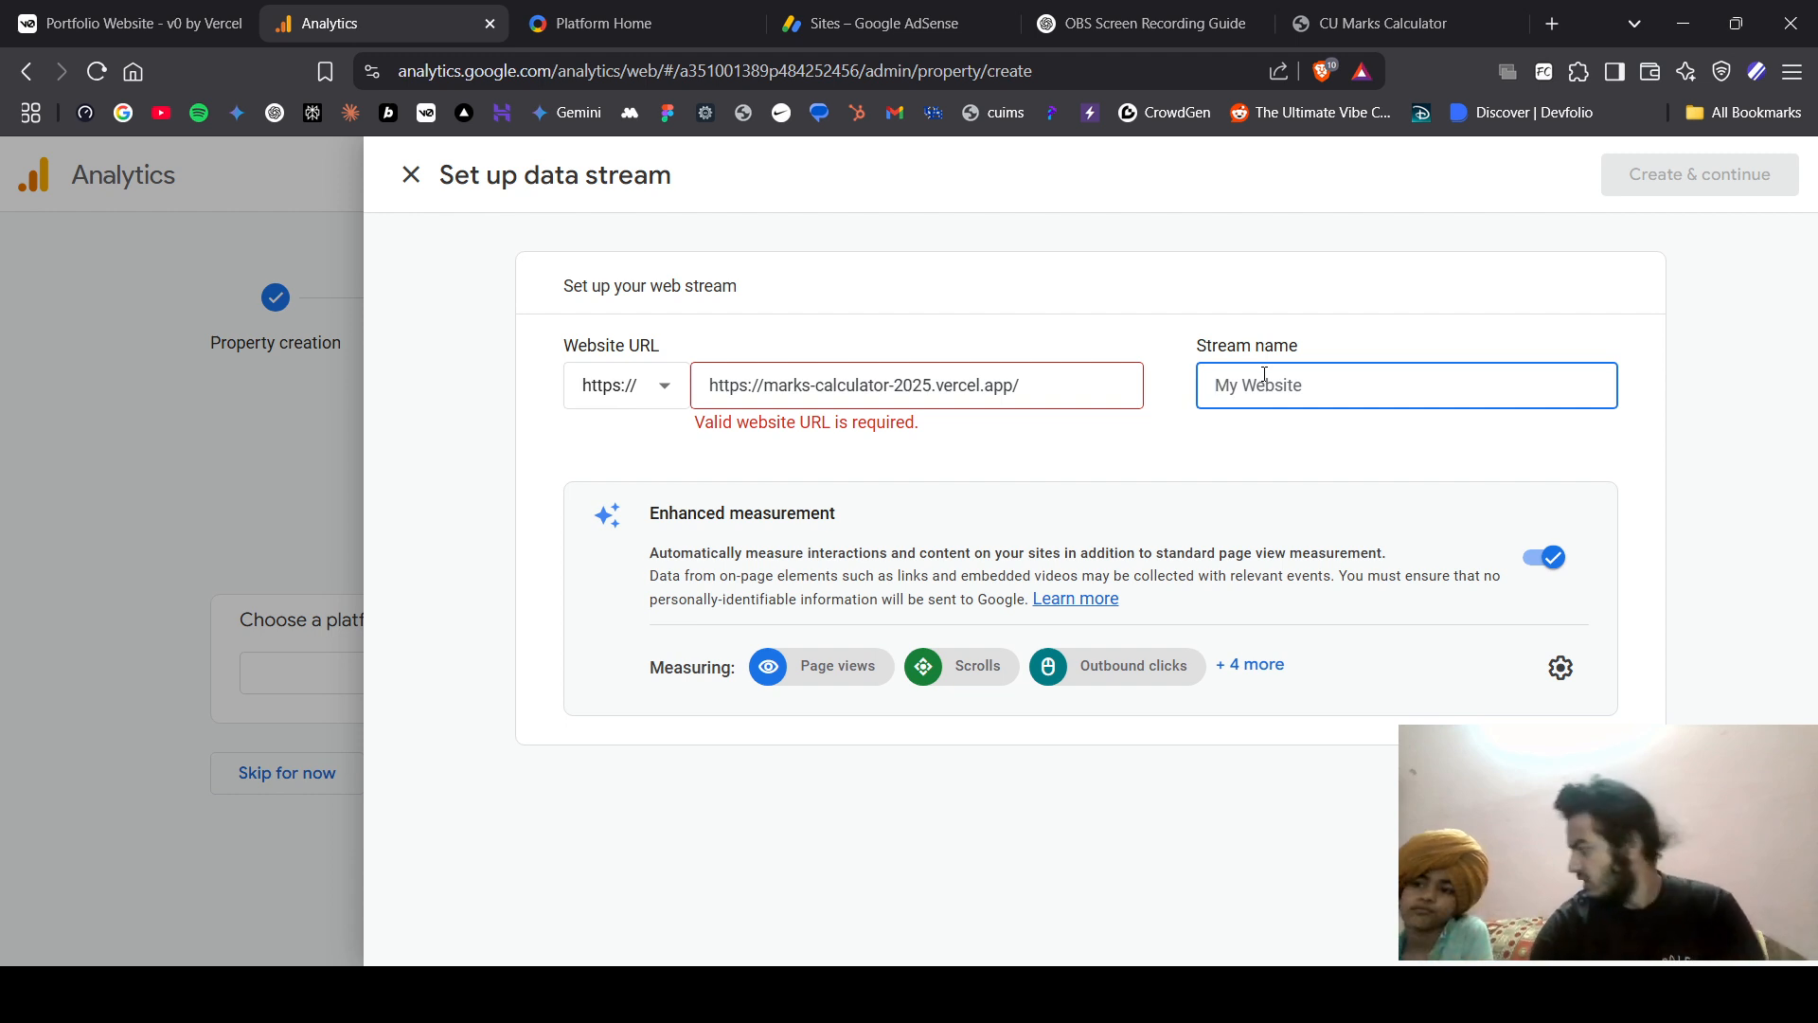
type("sukhnoor")
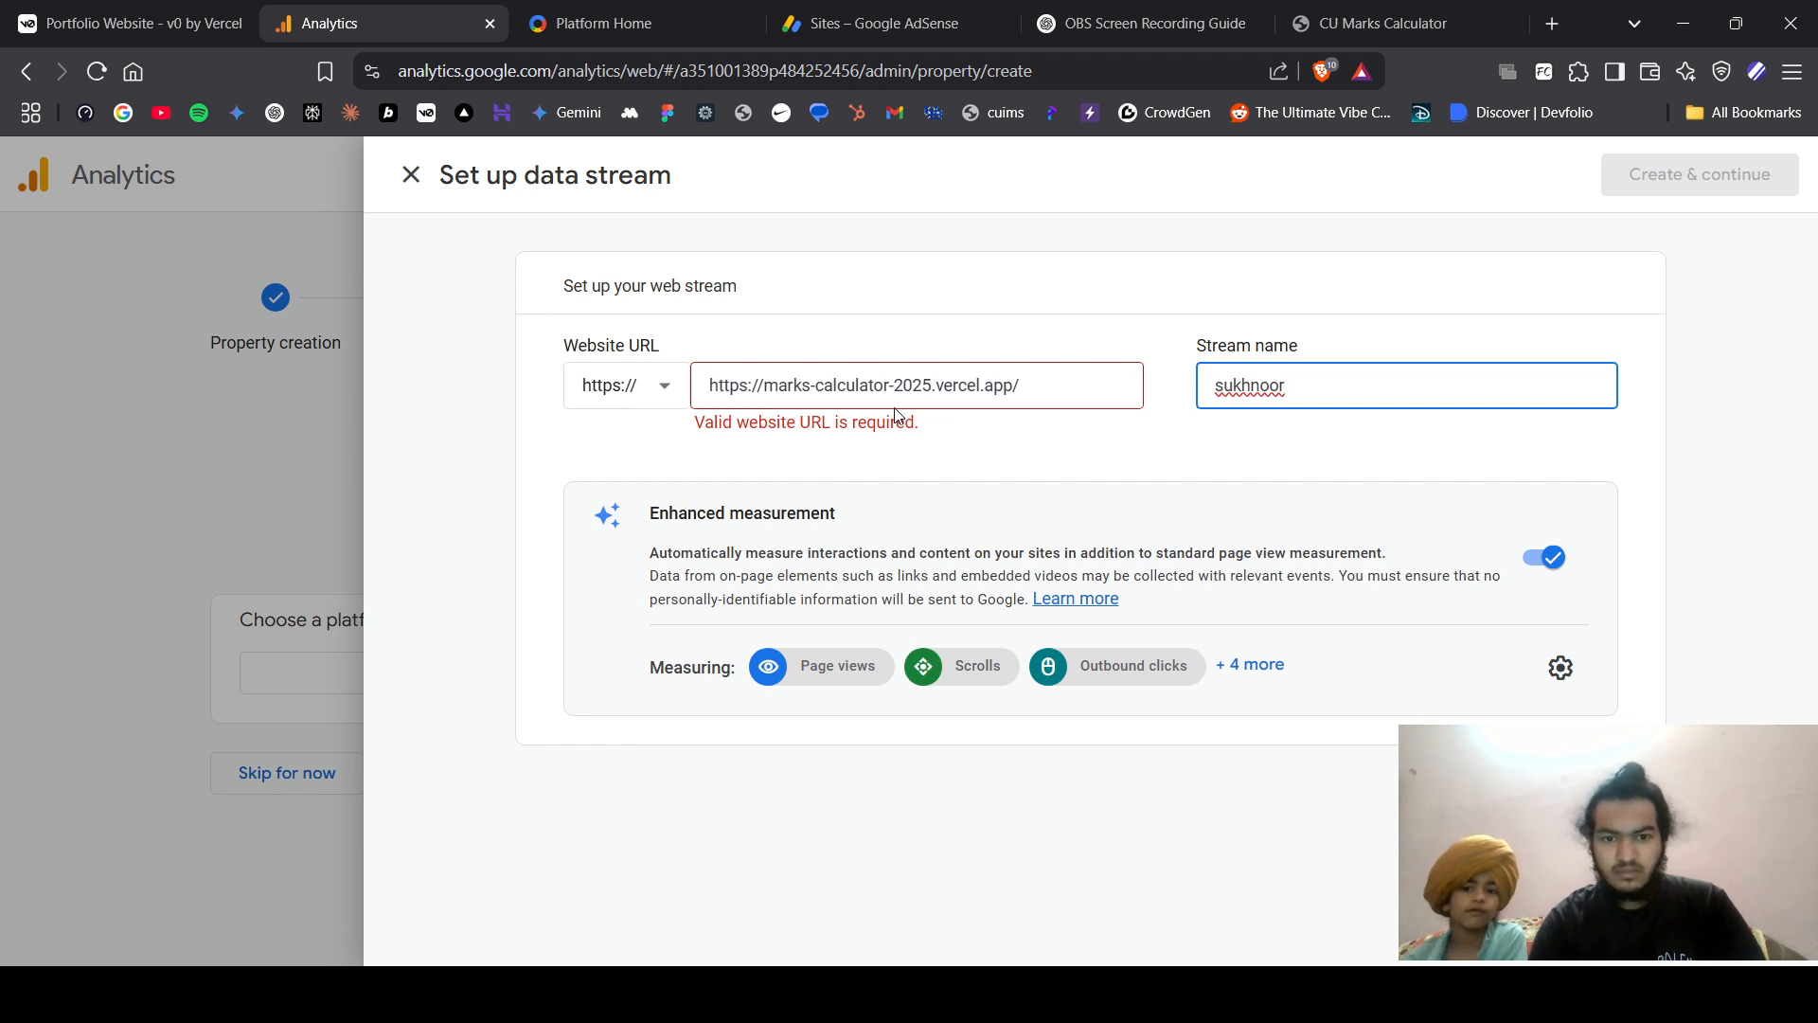
left_click(763, 385)
left_click(628, 400)
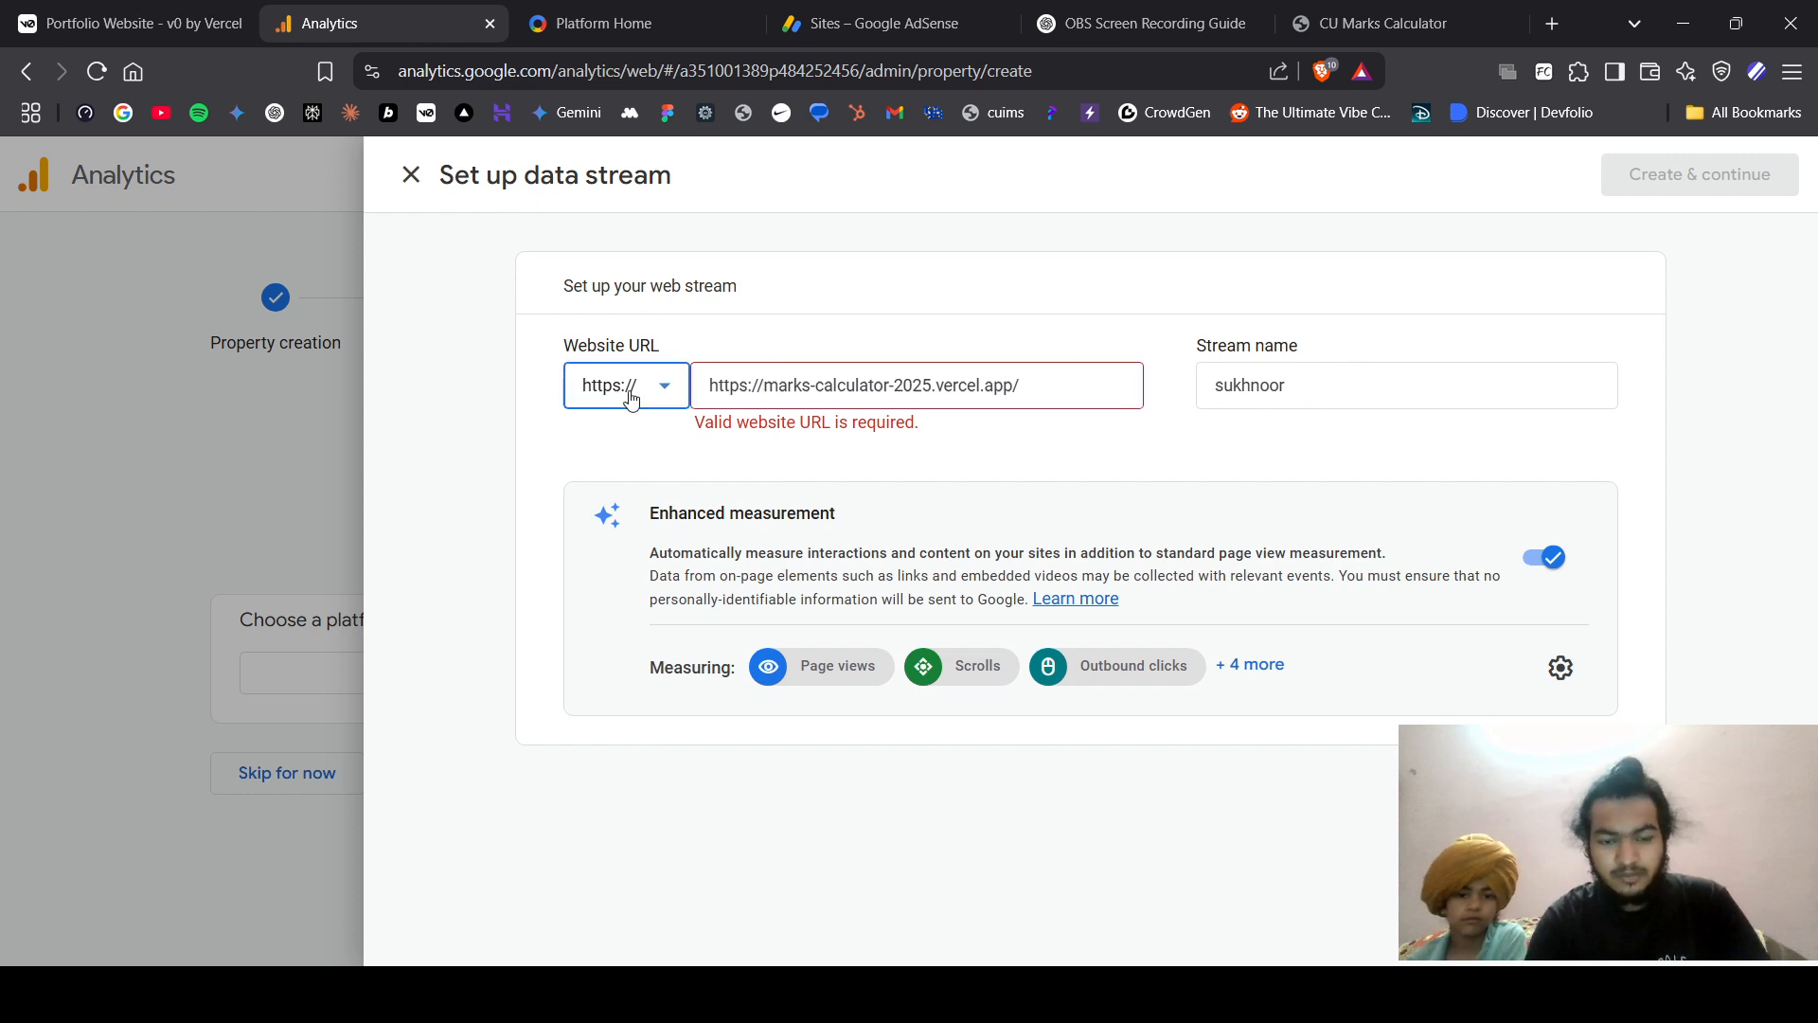
left_click(495, 421)
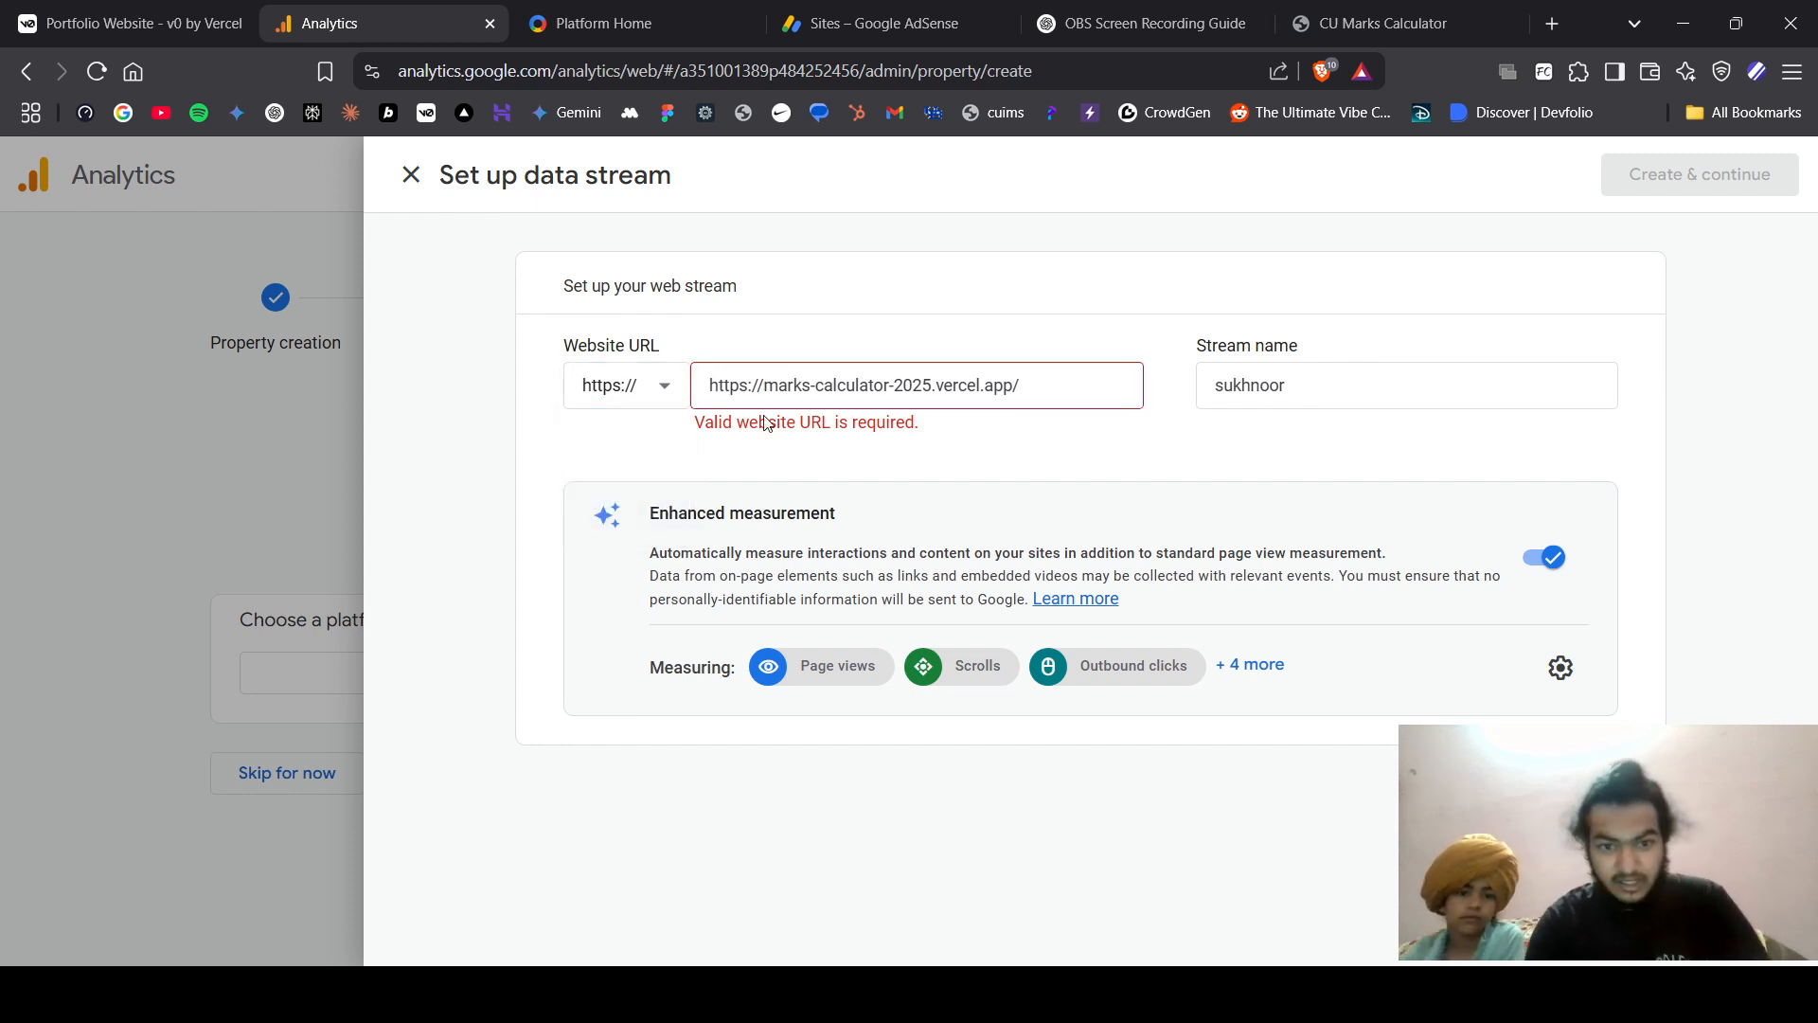
left_click(763, 385)
key("BackSpace")
key("BackSpace")
key("BackSpace")
key("BackSpace")
key("BackSpace")
key("BackSpace")
key("BackSpace")
key("BackSpace")
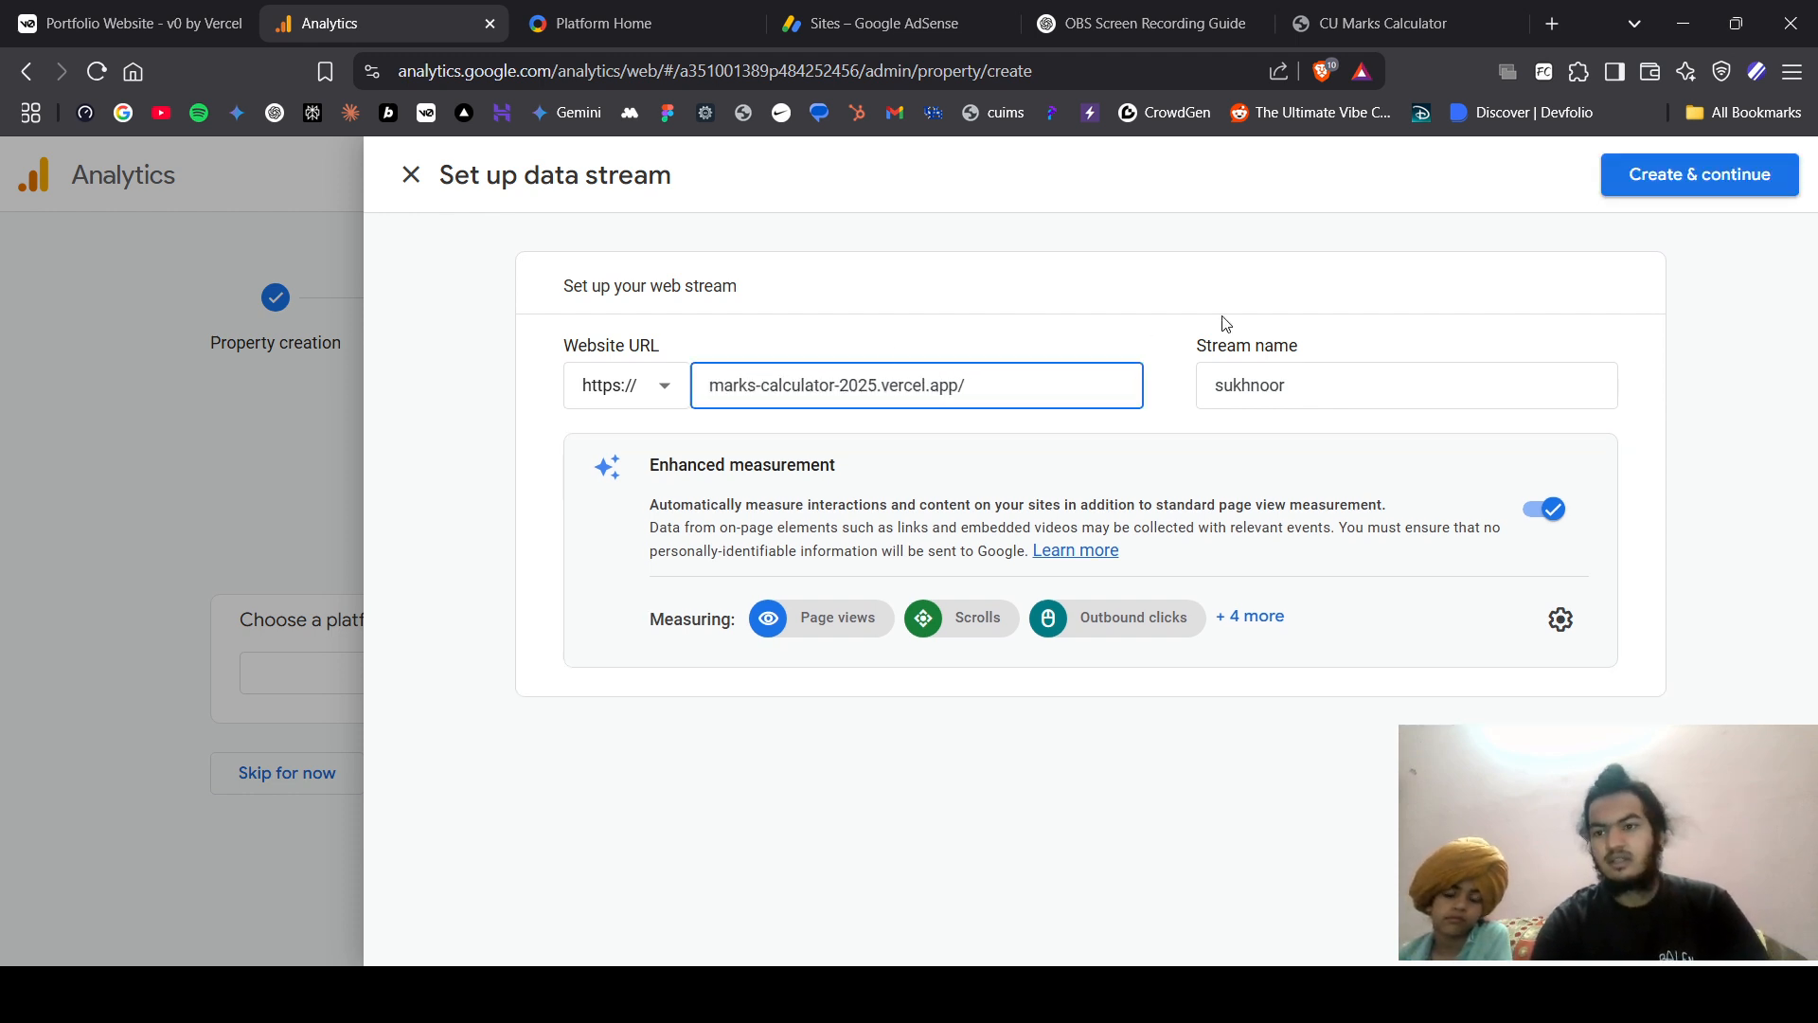
left_click(1632, 185)
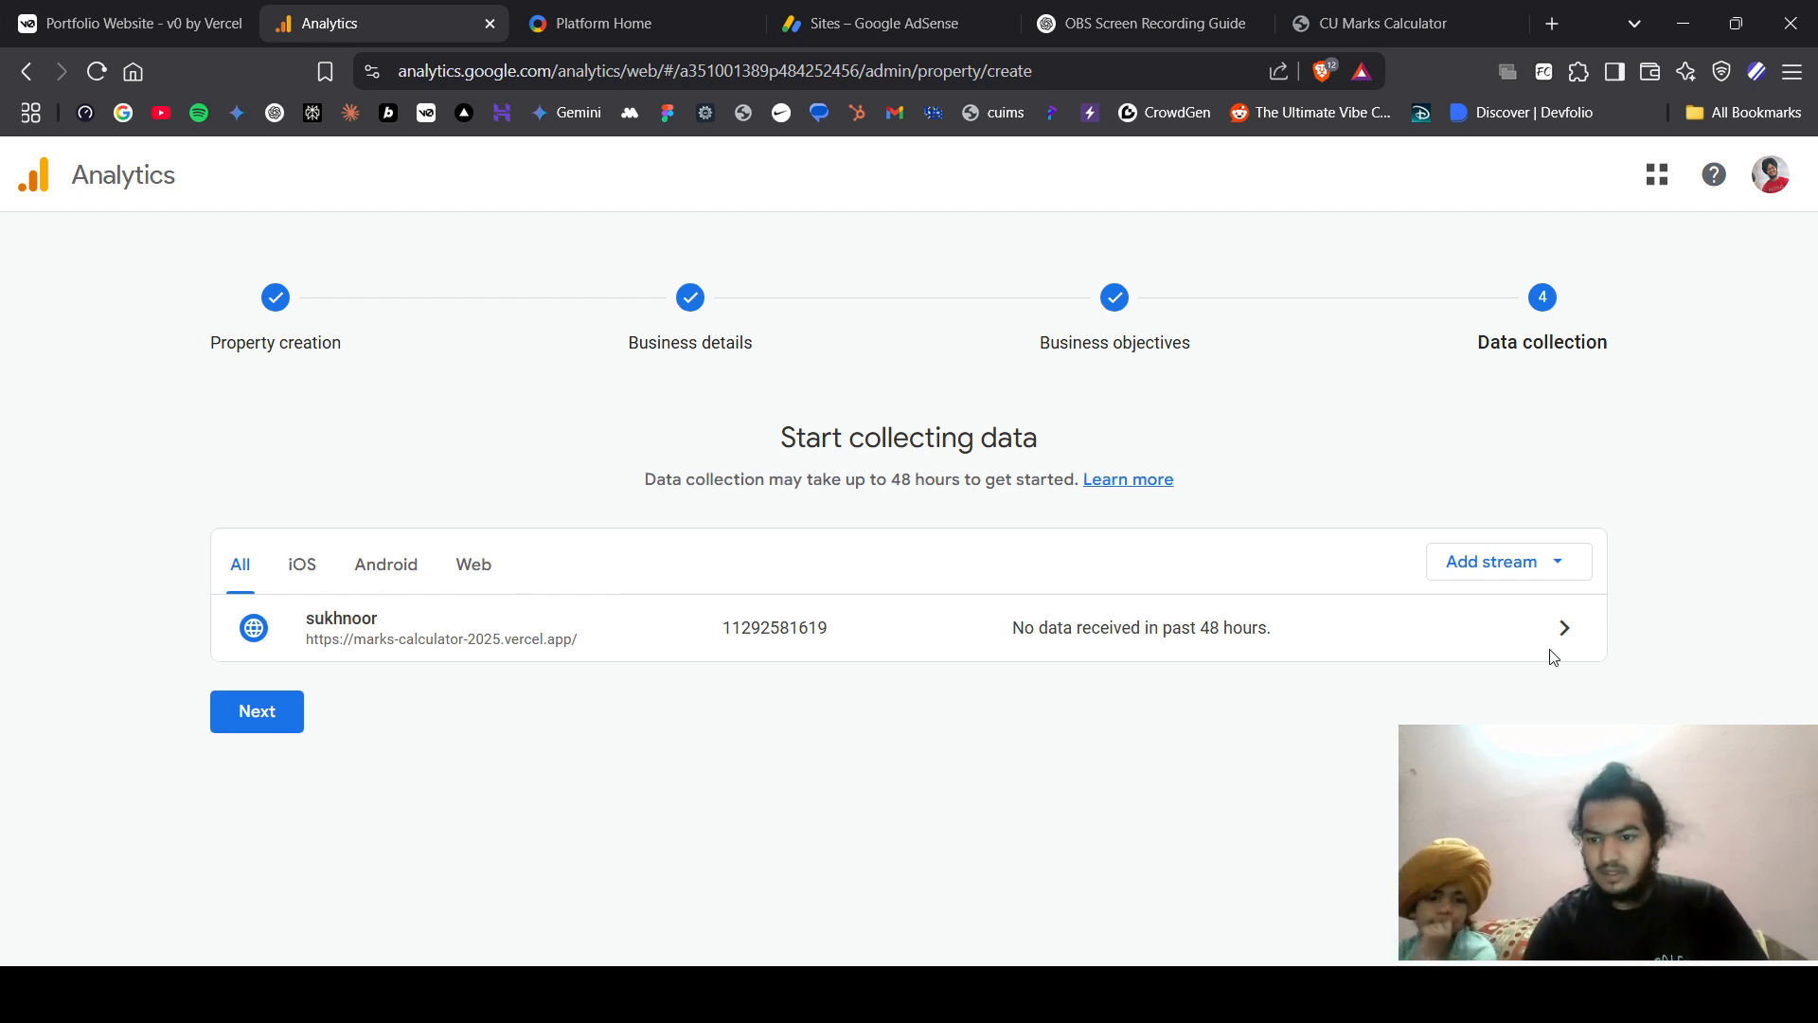
- Open the new web stream, dismiss the Google tag setup, and examine the stream's details and event settings
left_click(1580, 639)
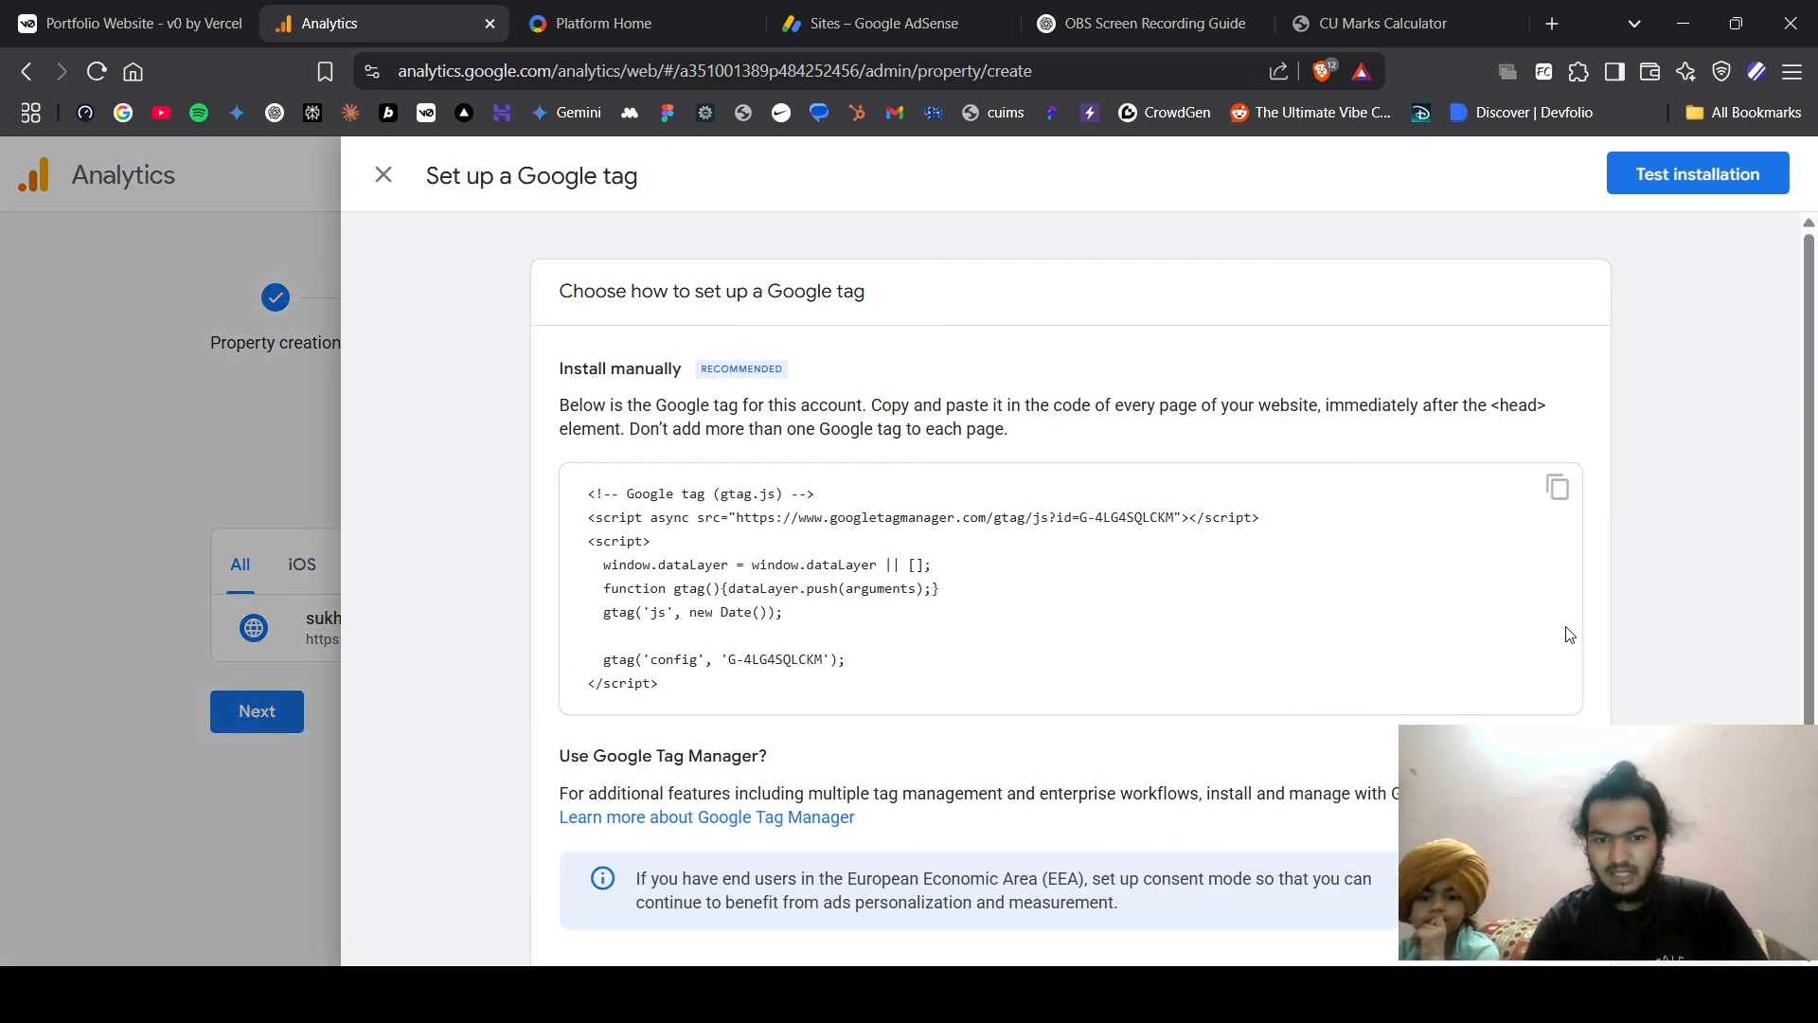
left_click(390, 170)
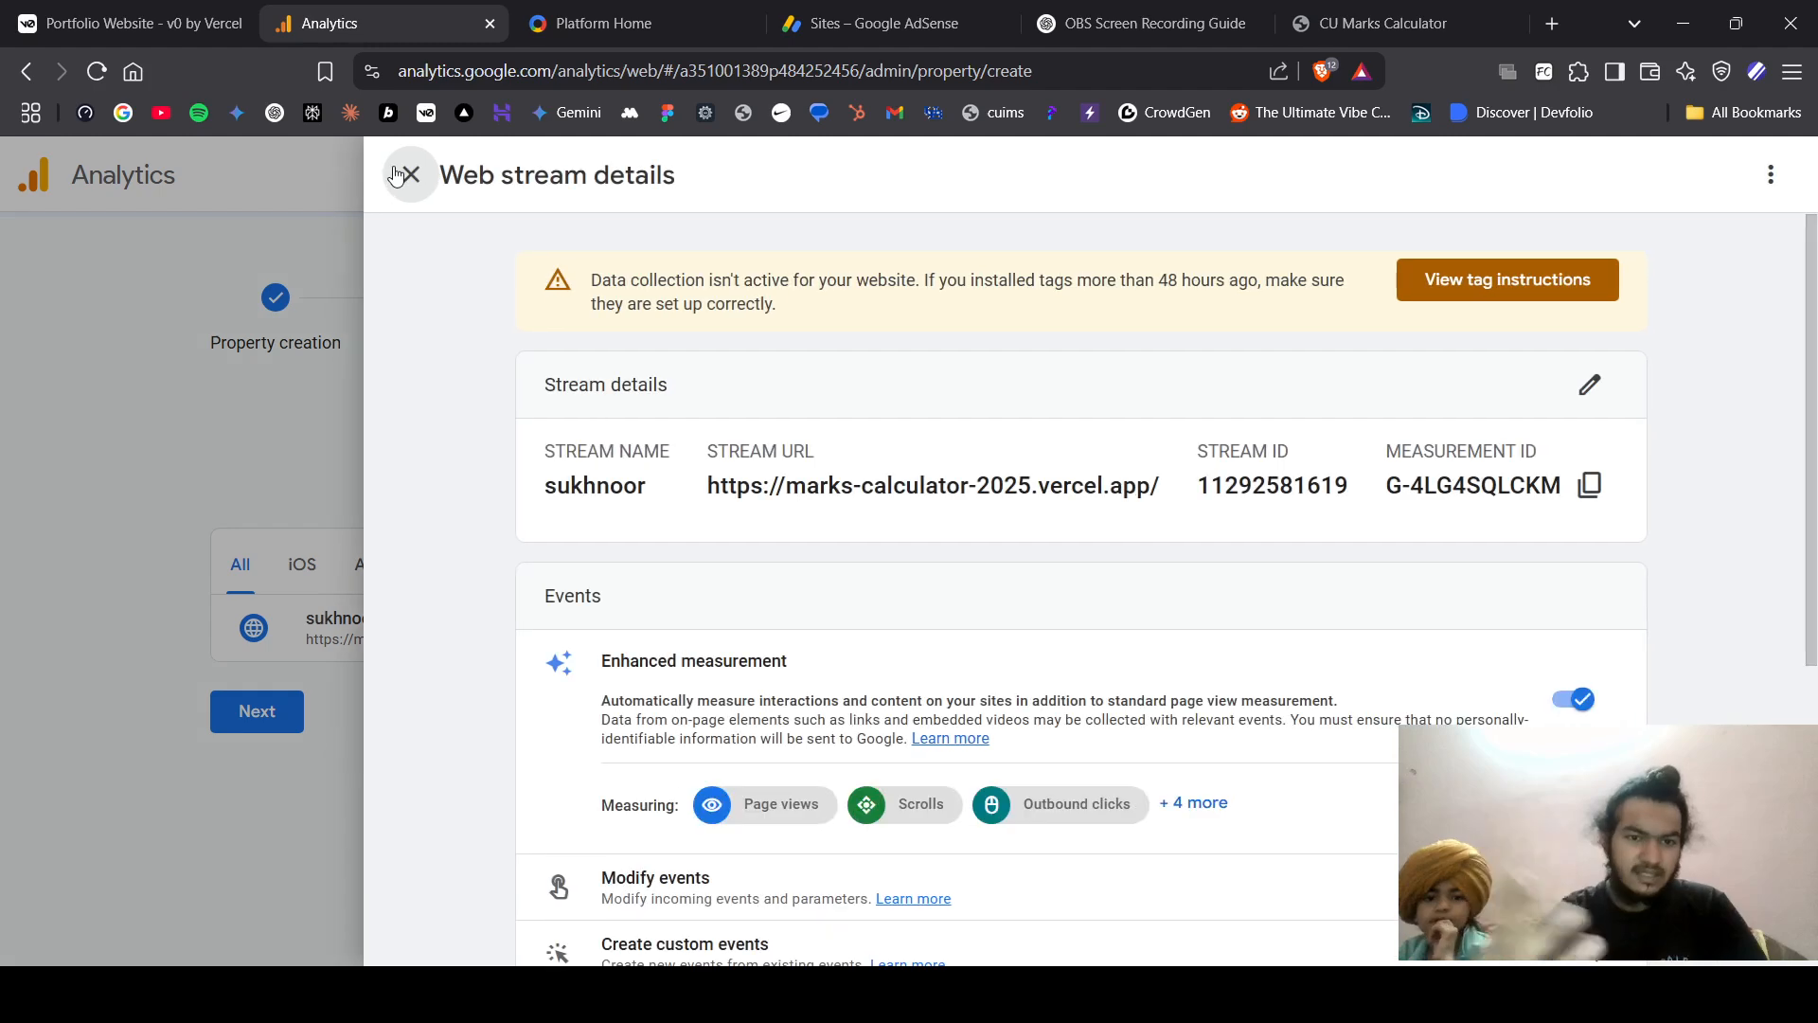
scroll(770, 271, "up", 5)
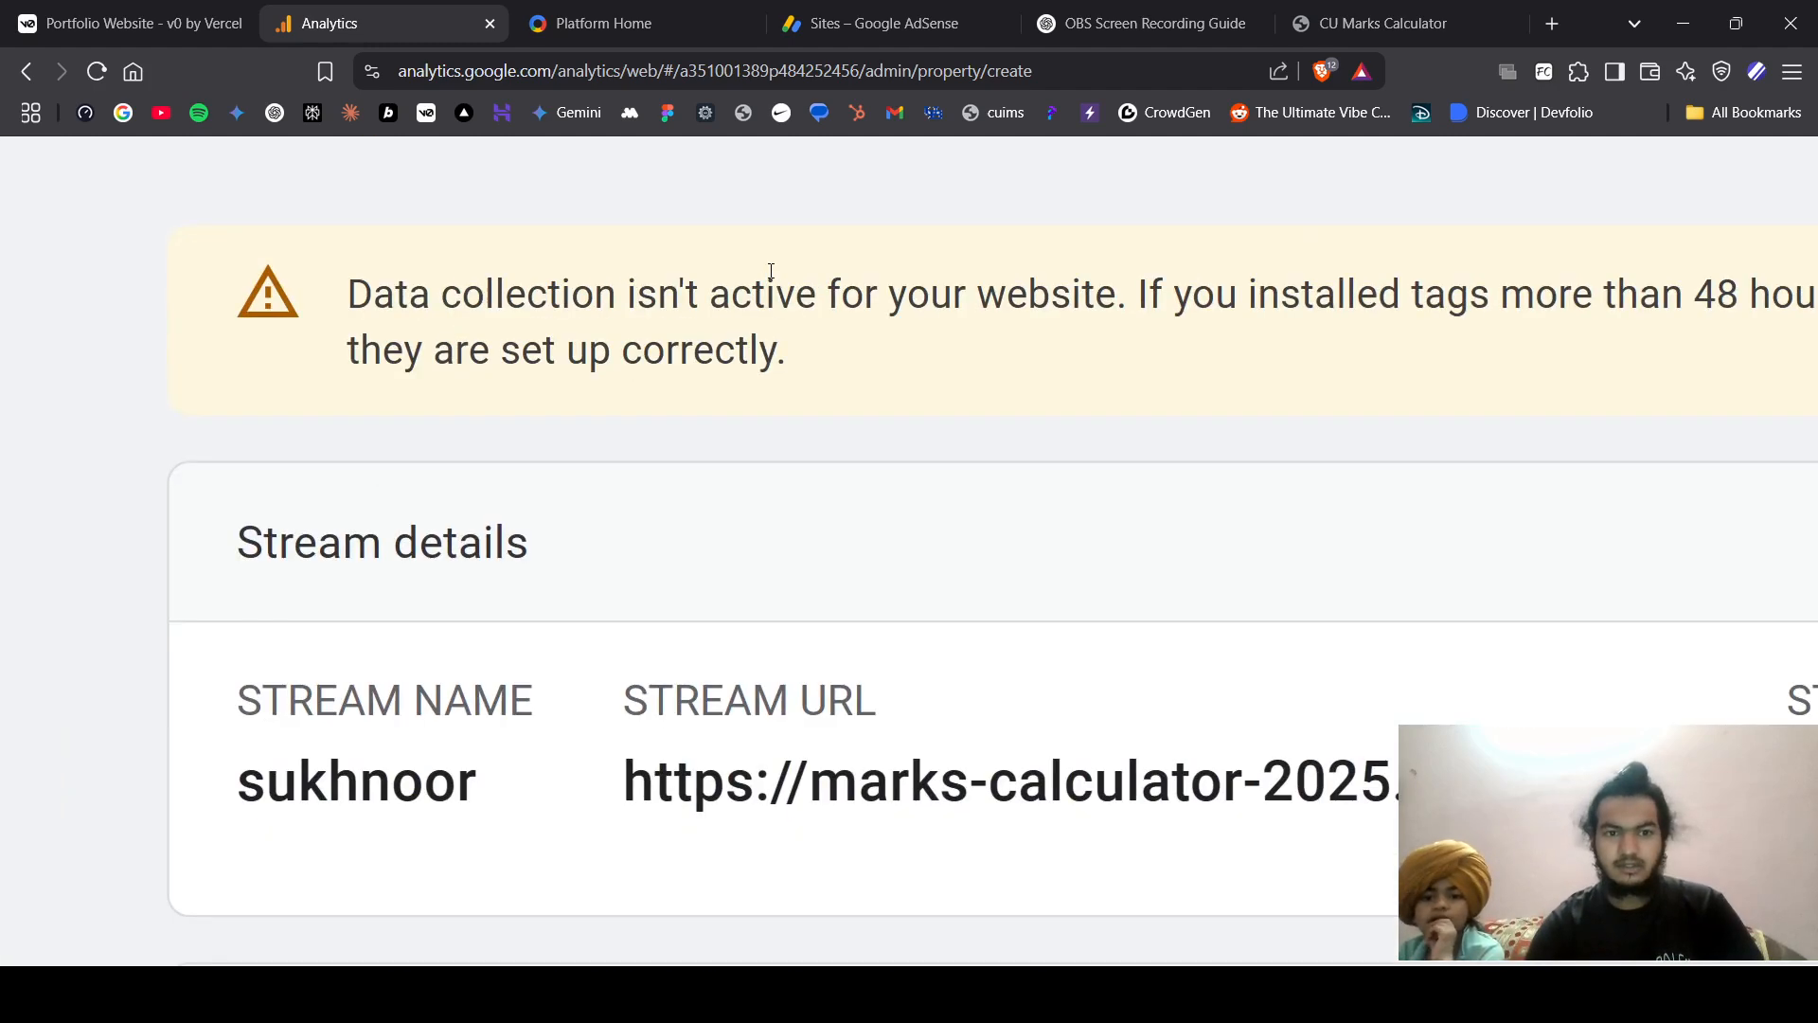
scroll(771, 271, "right", 6)
scroll(771, 271, "left", 2)
scroll(771, 271, "down", 5)
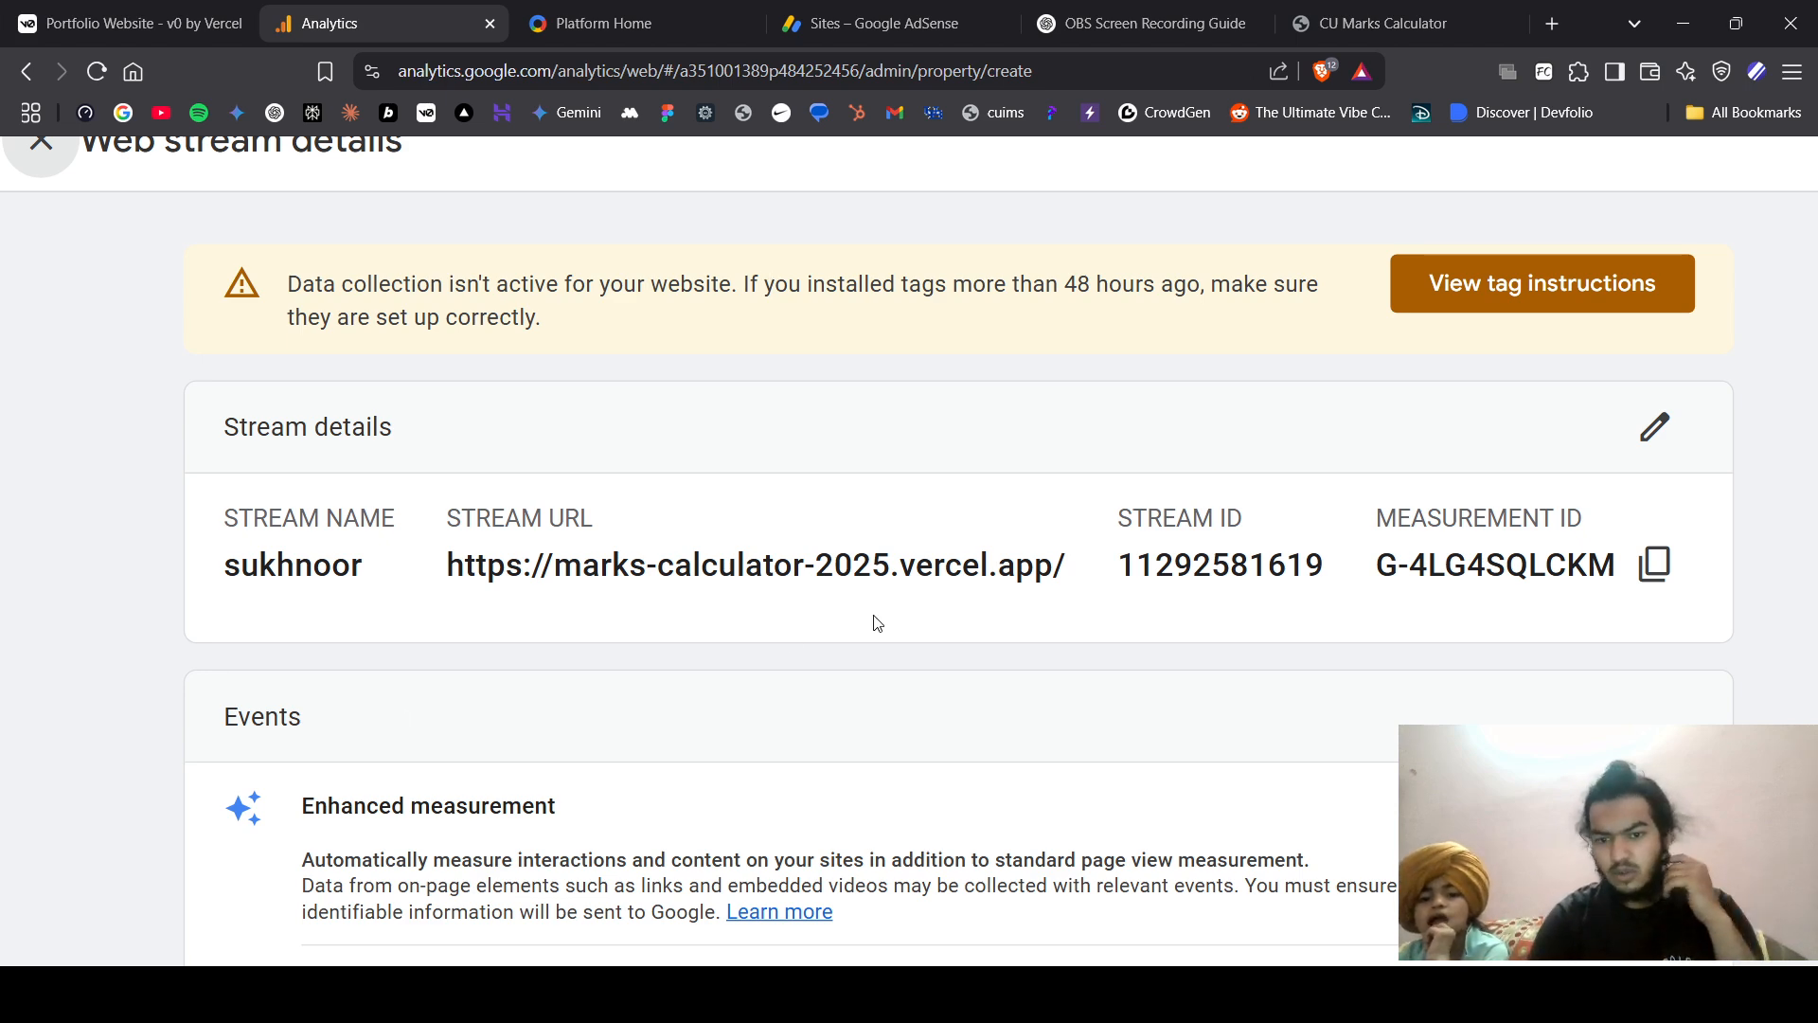
scroll(873, 617, "down", 7)
scroll(926, 379, "up", 7)
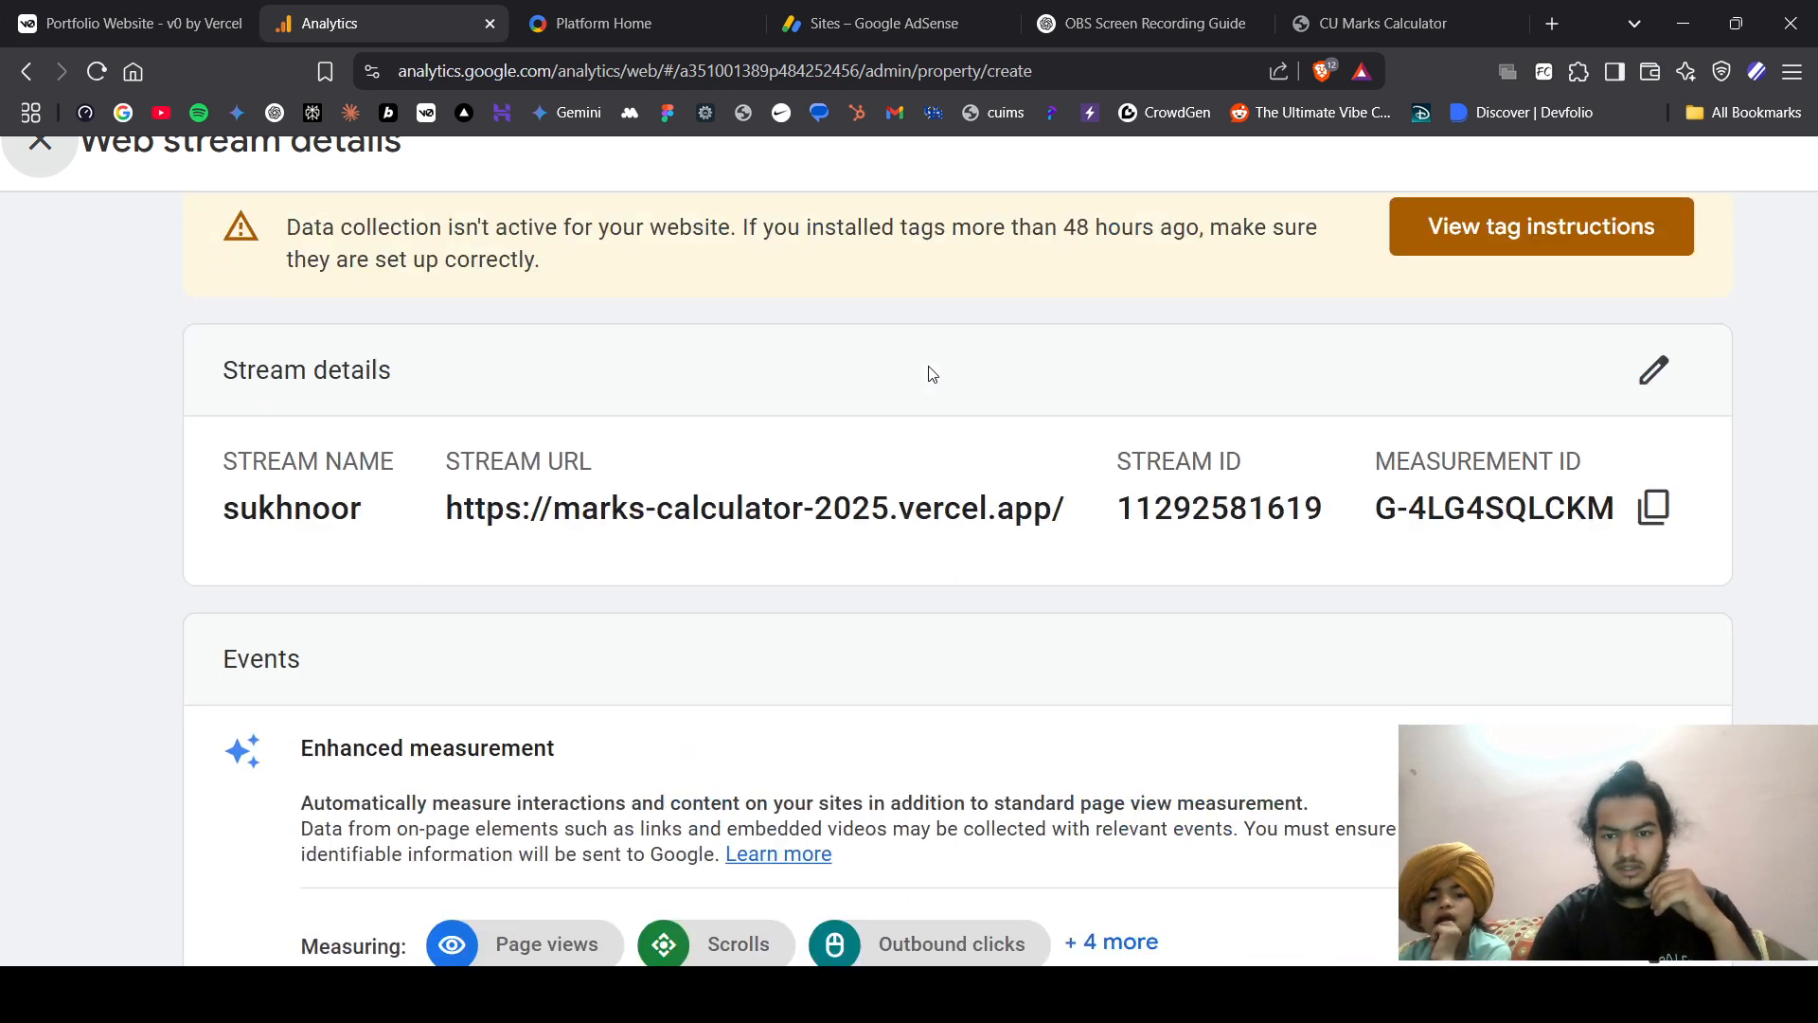
scroll(927, 368, "down", 3)
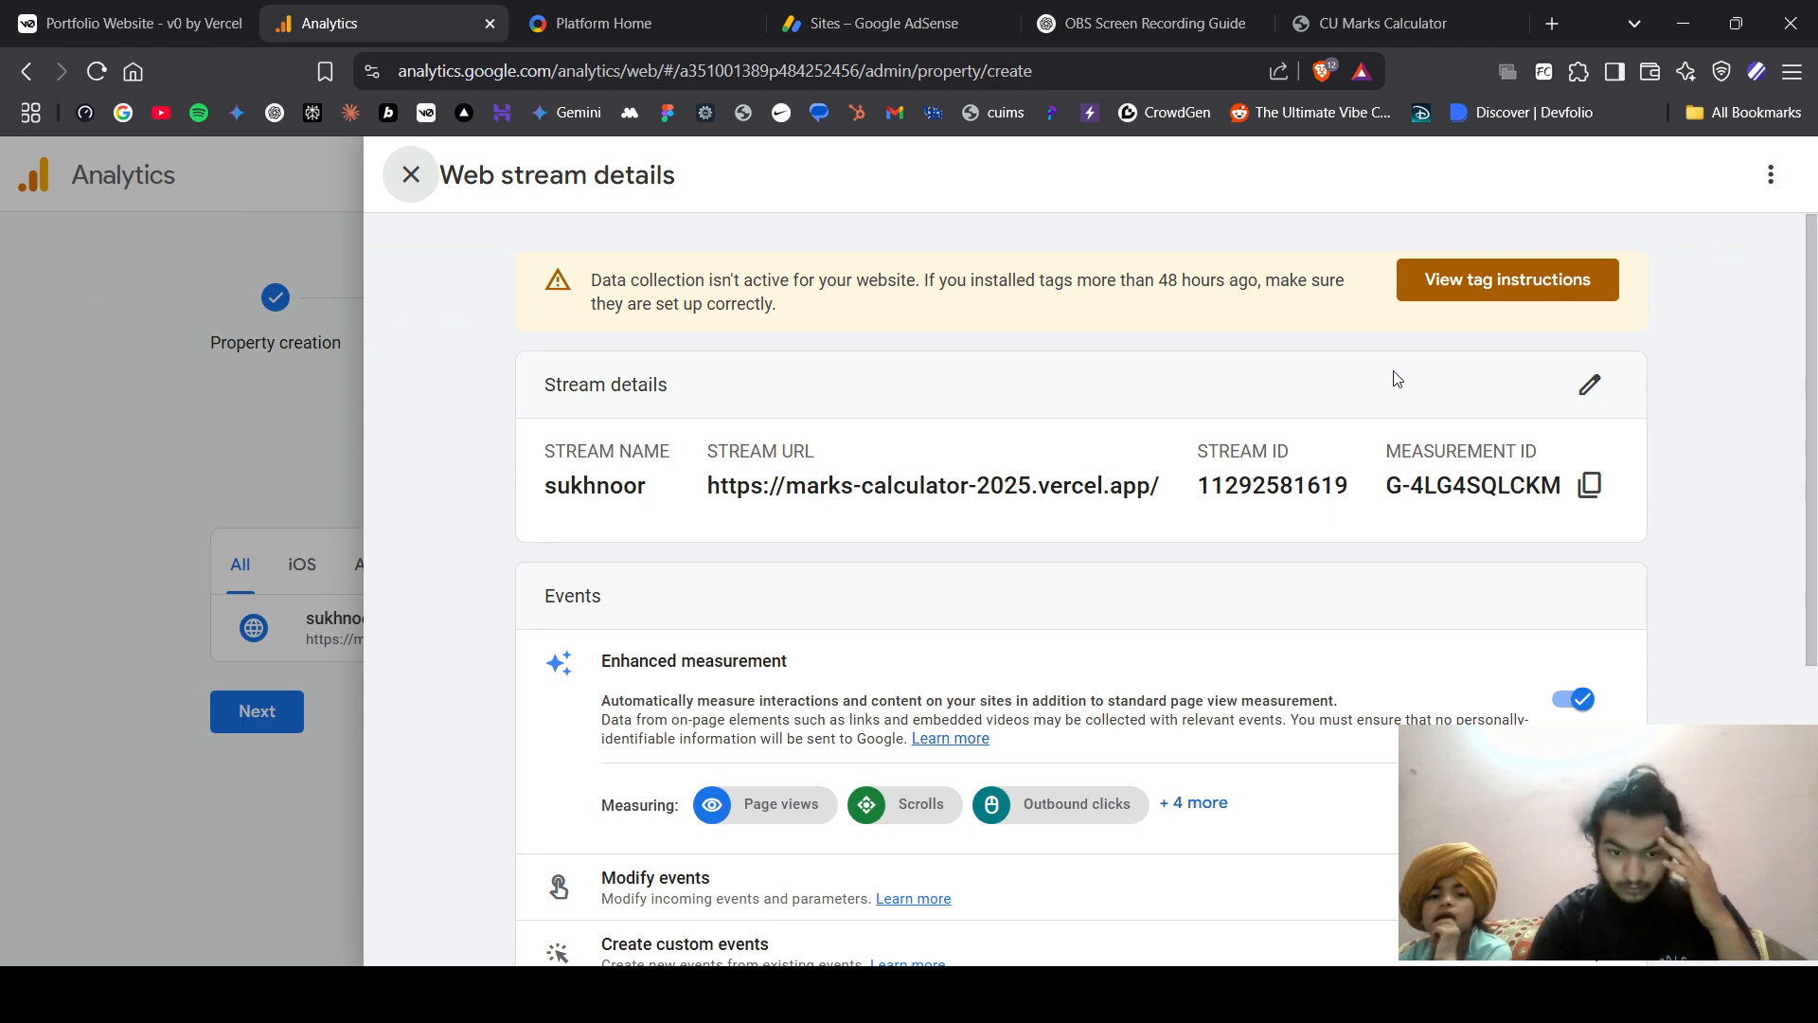
scroll(1270, 528, "down", 3)
scroll(1269, 527, "up", 3)
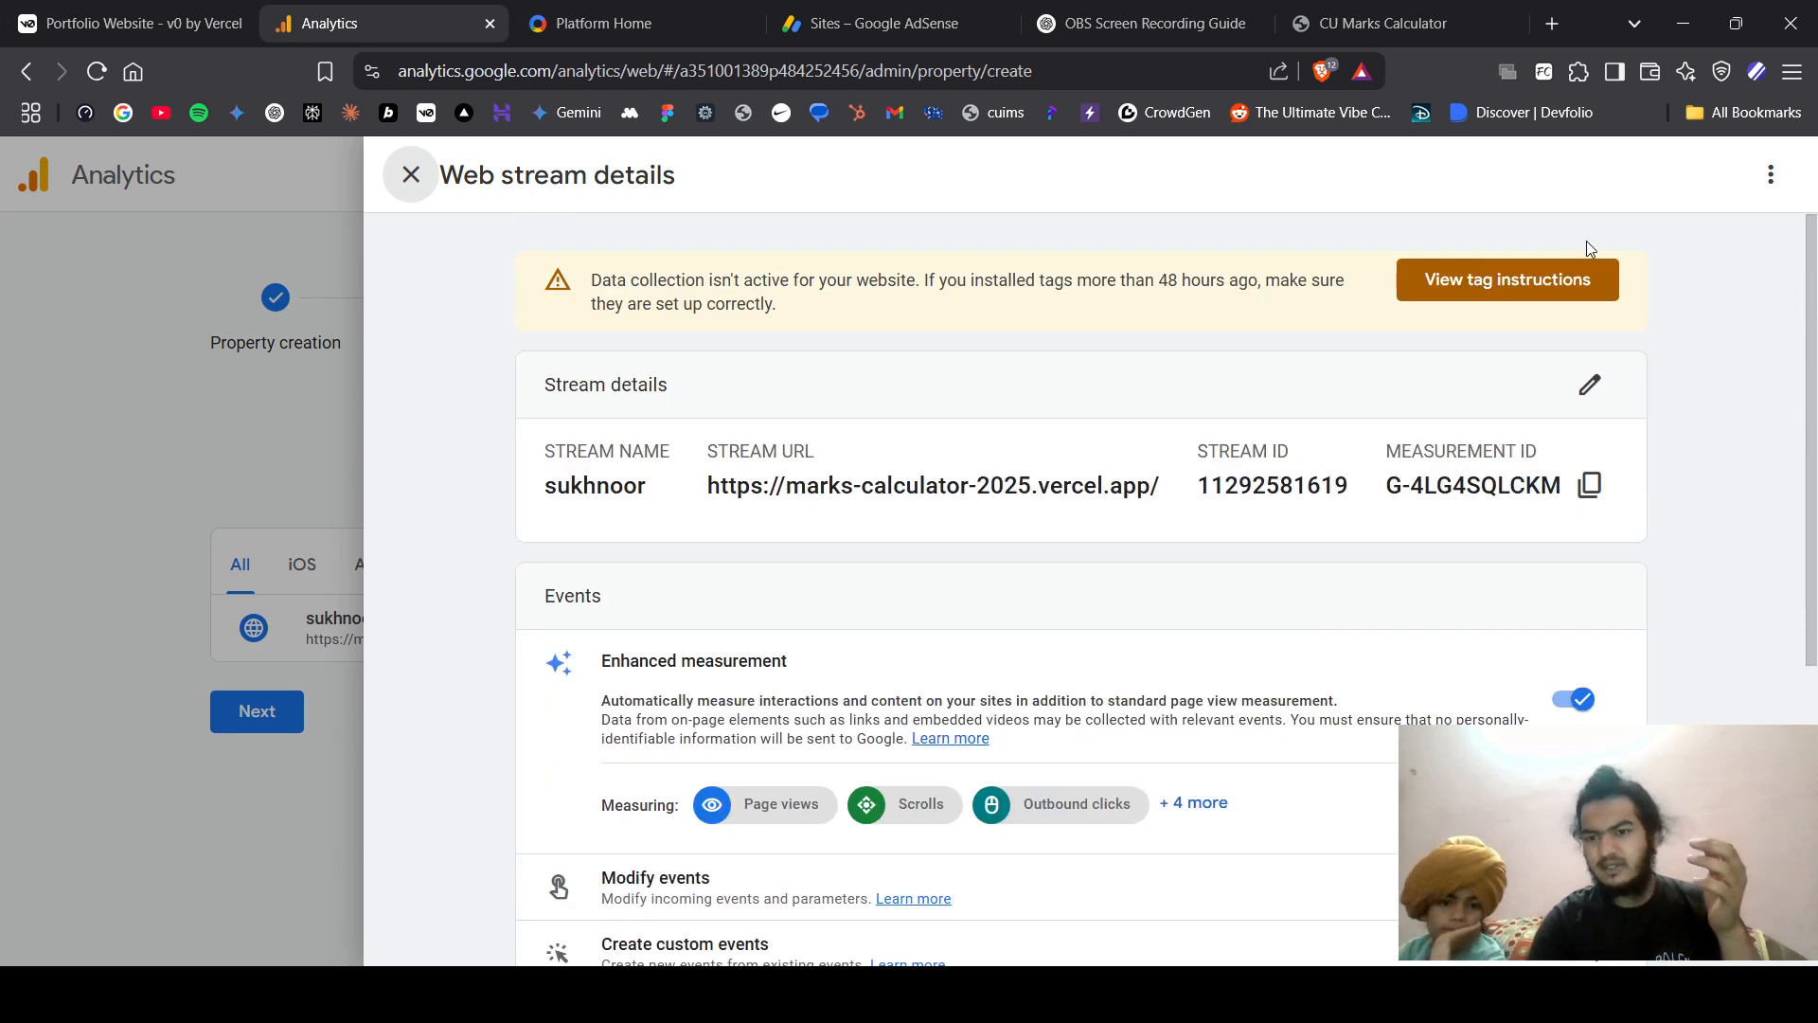
- Show the stream's tag instructions for manual installation and copy the Google tag code
left_click(1435, 287)
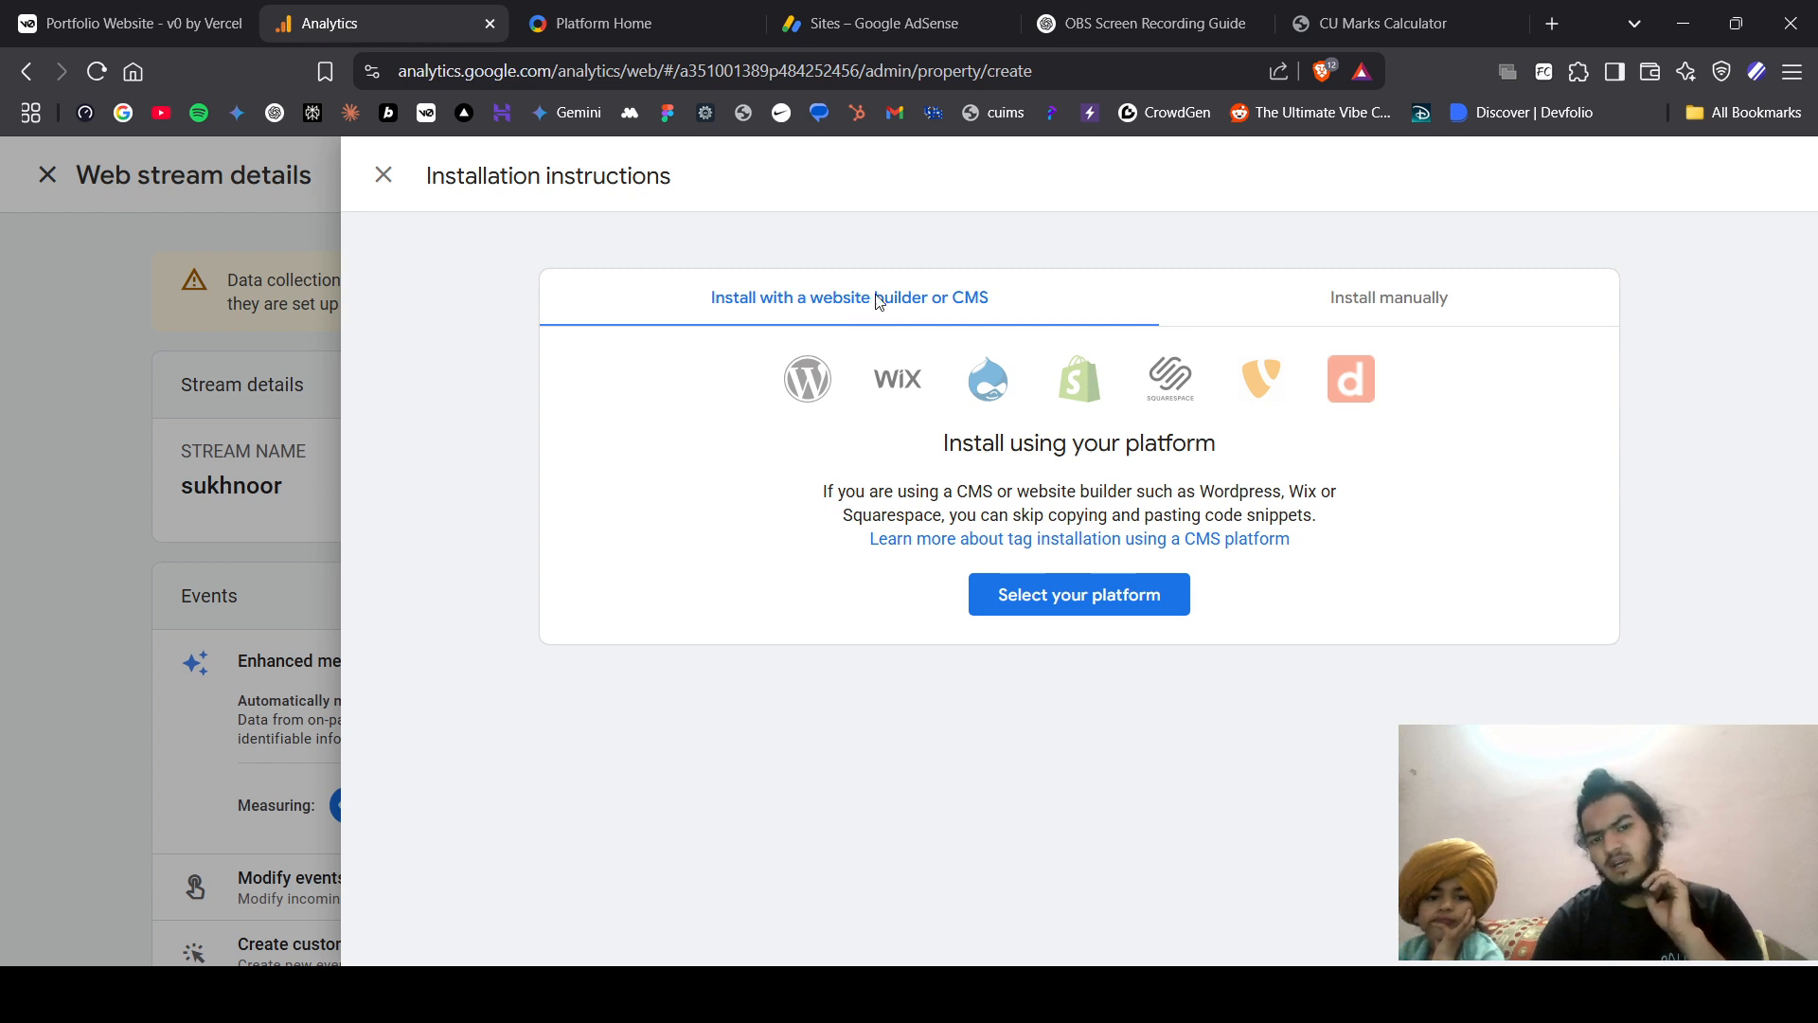
left_click(1348, 313)
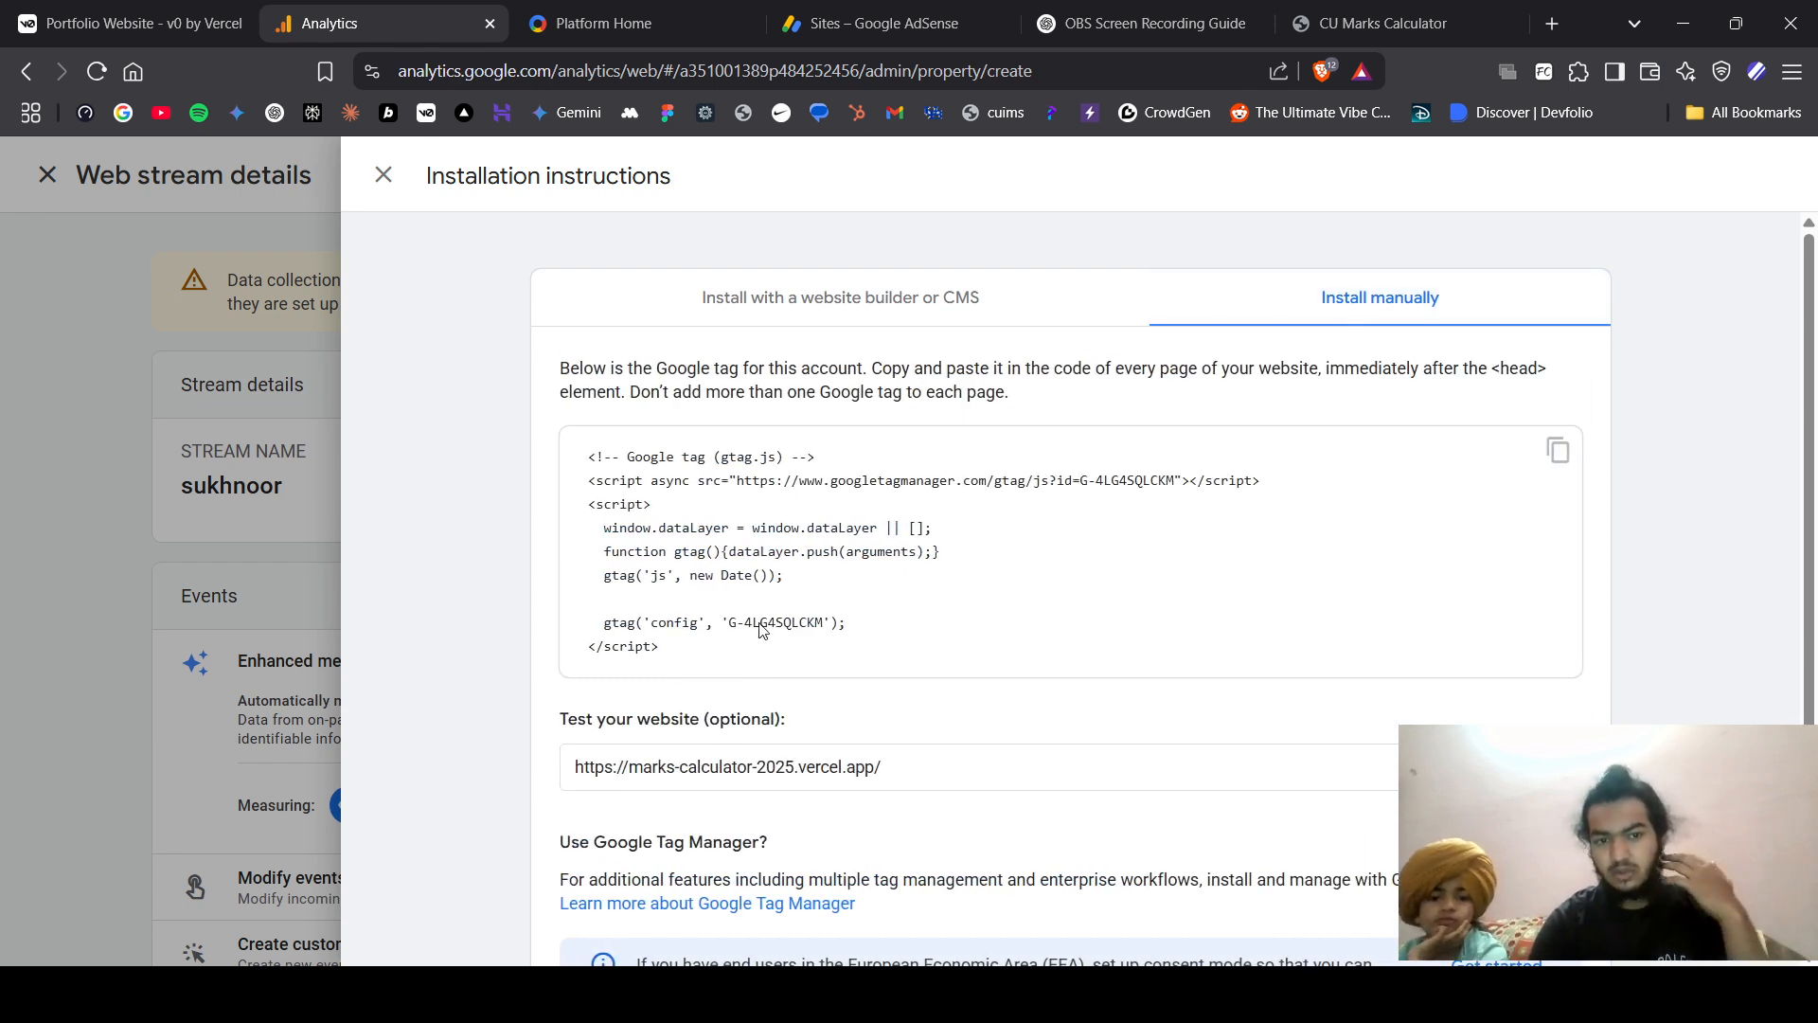
scroll(840, 541, "down", 1)
scroll(839, 542, "up", 1)
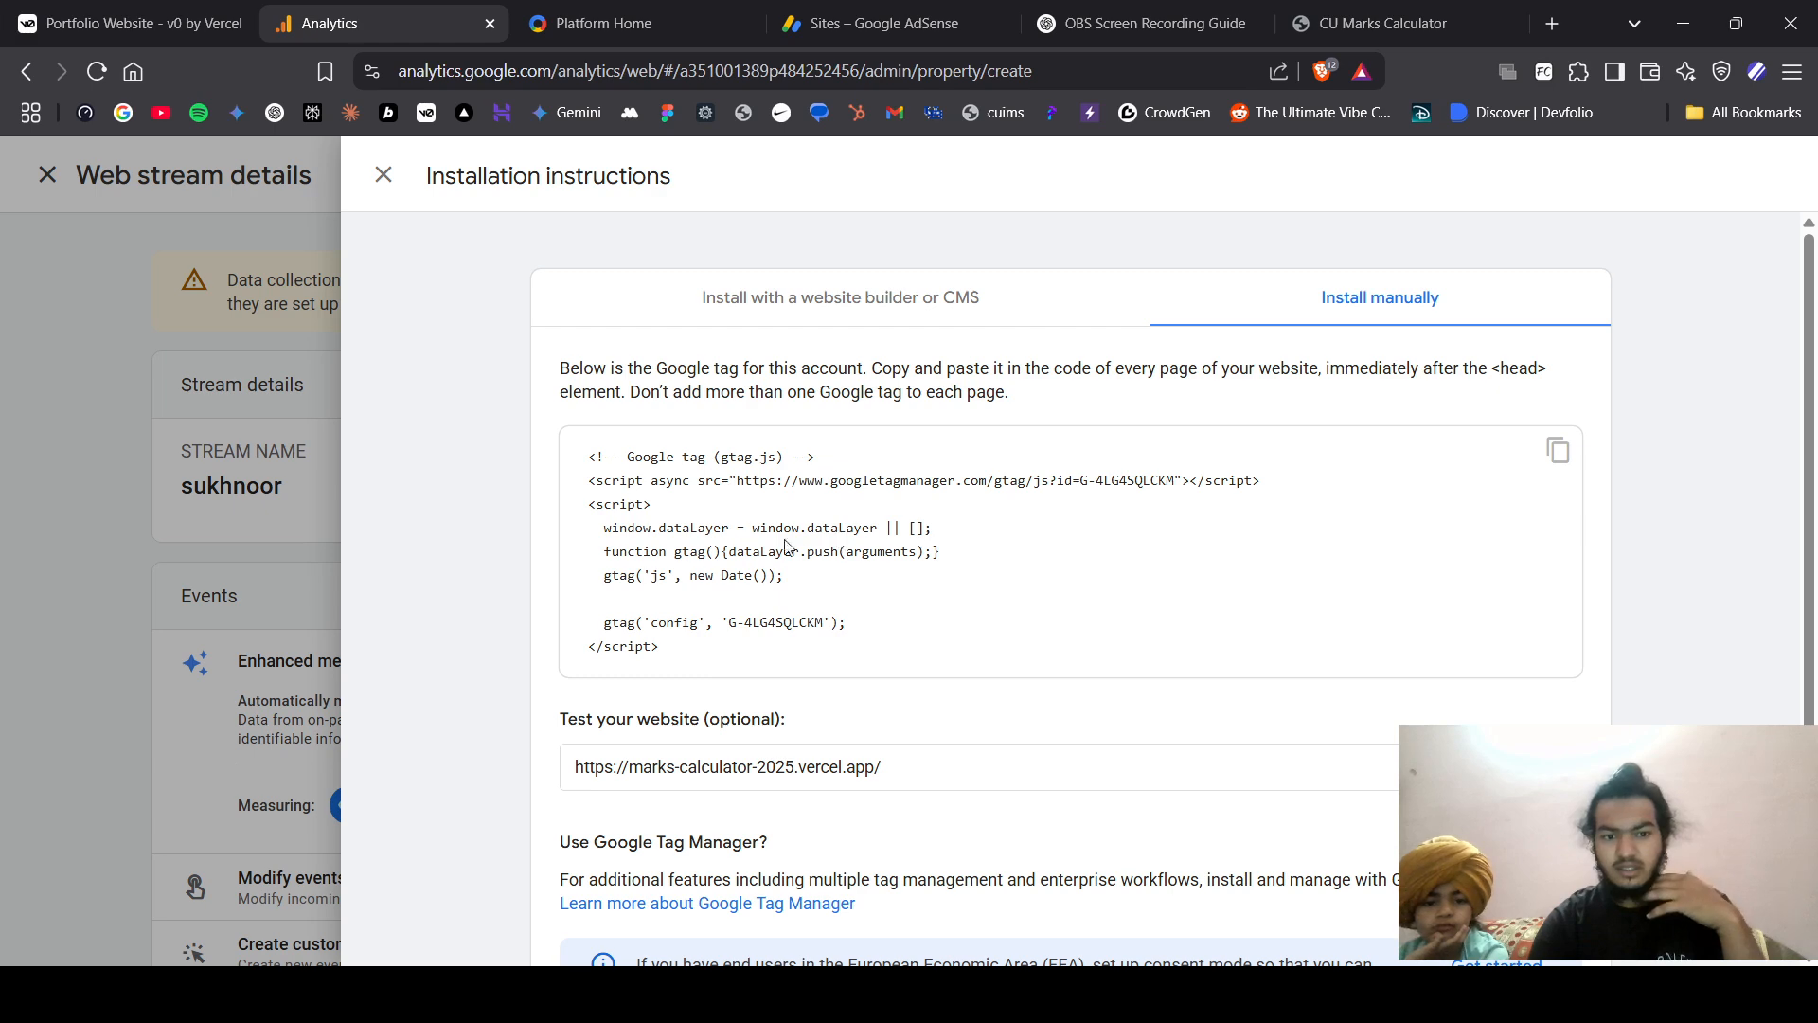
scroll(1432, 381, "up", 5)
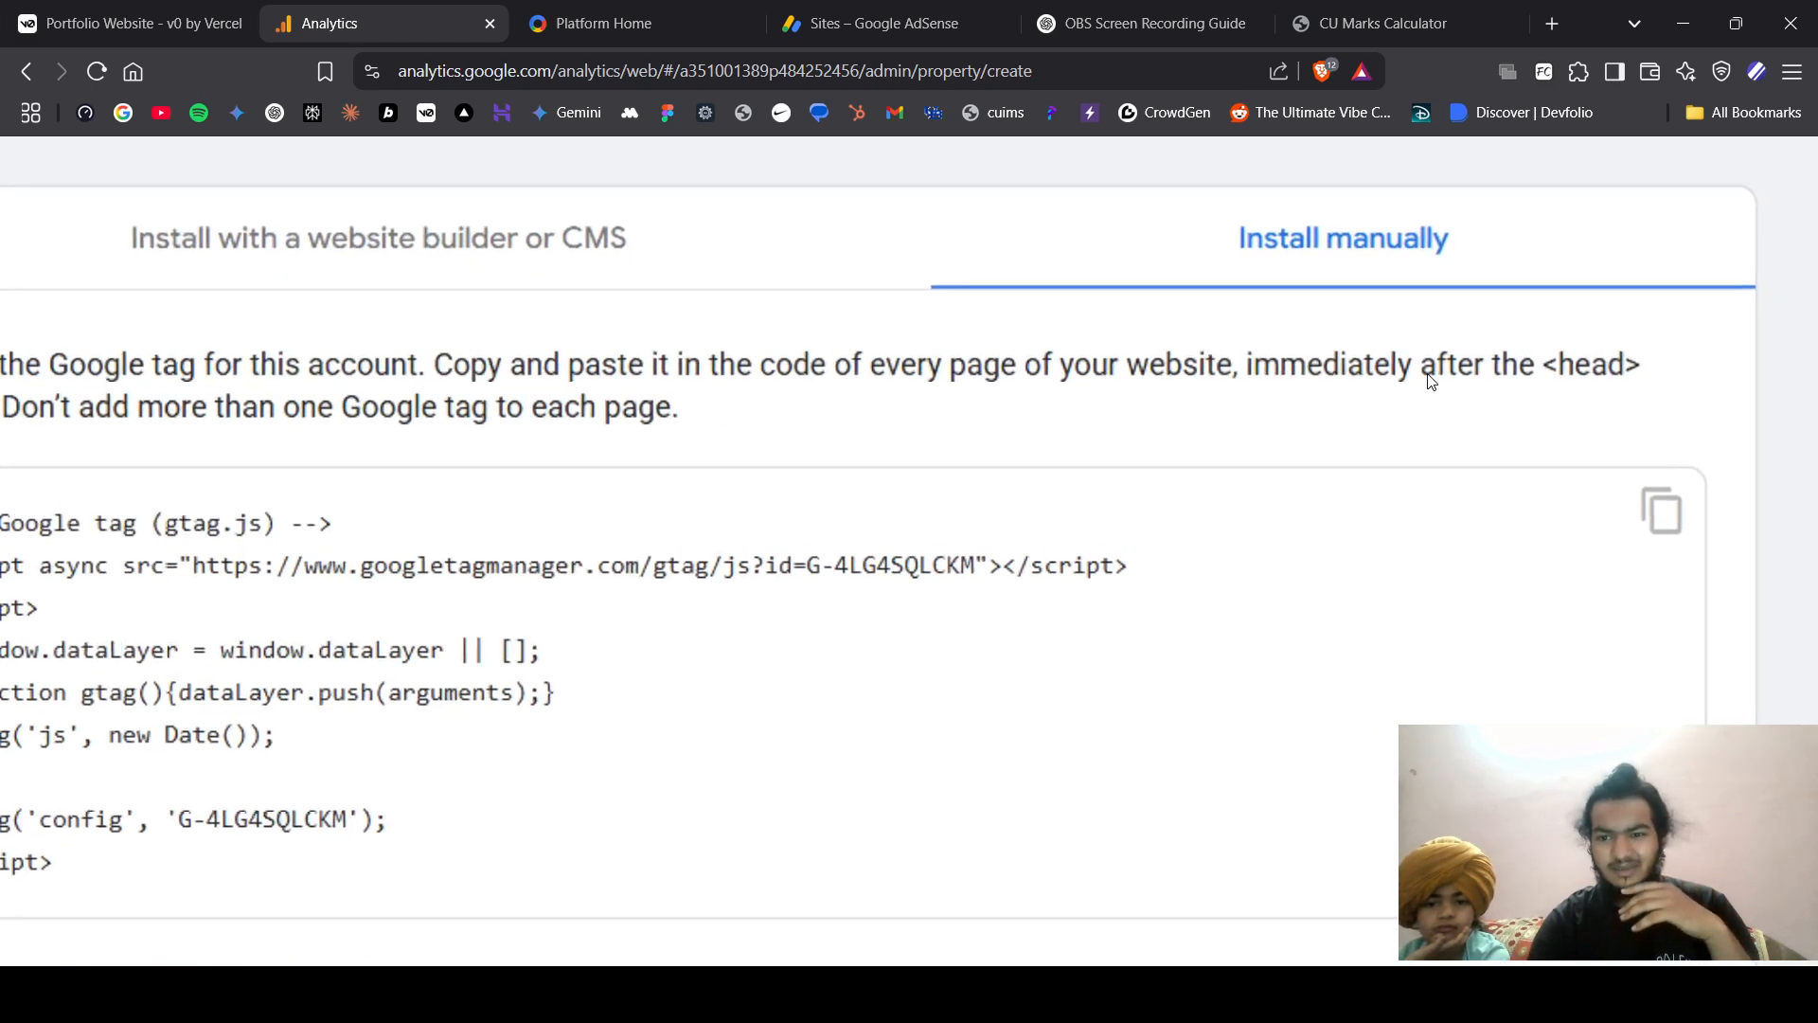
scroll(1431, 382, "down", 5)
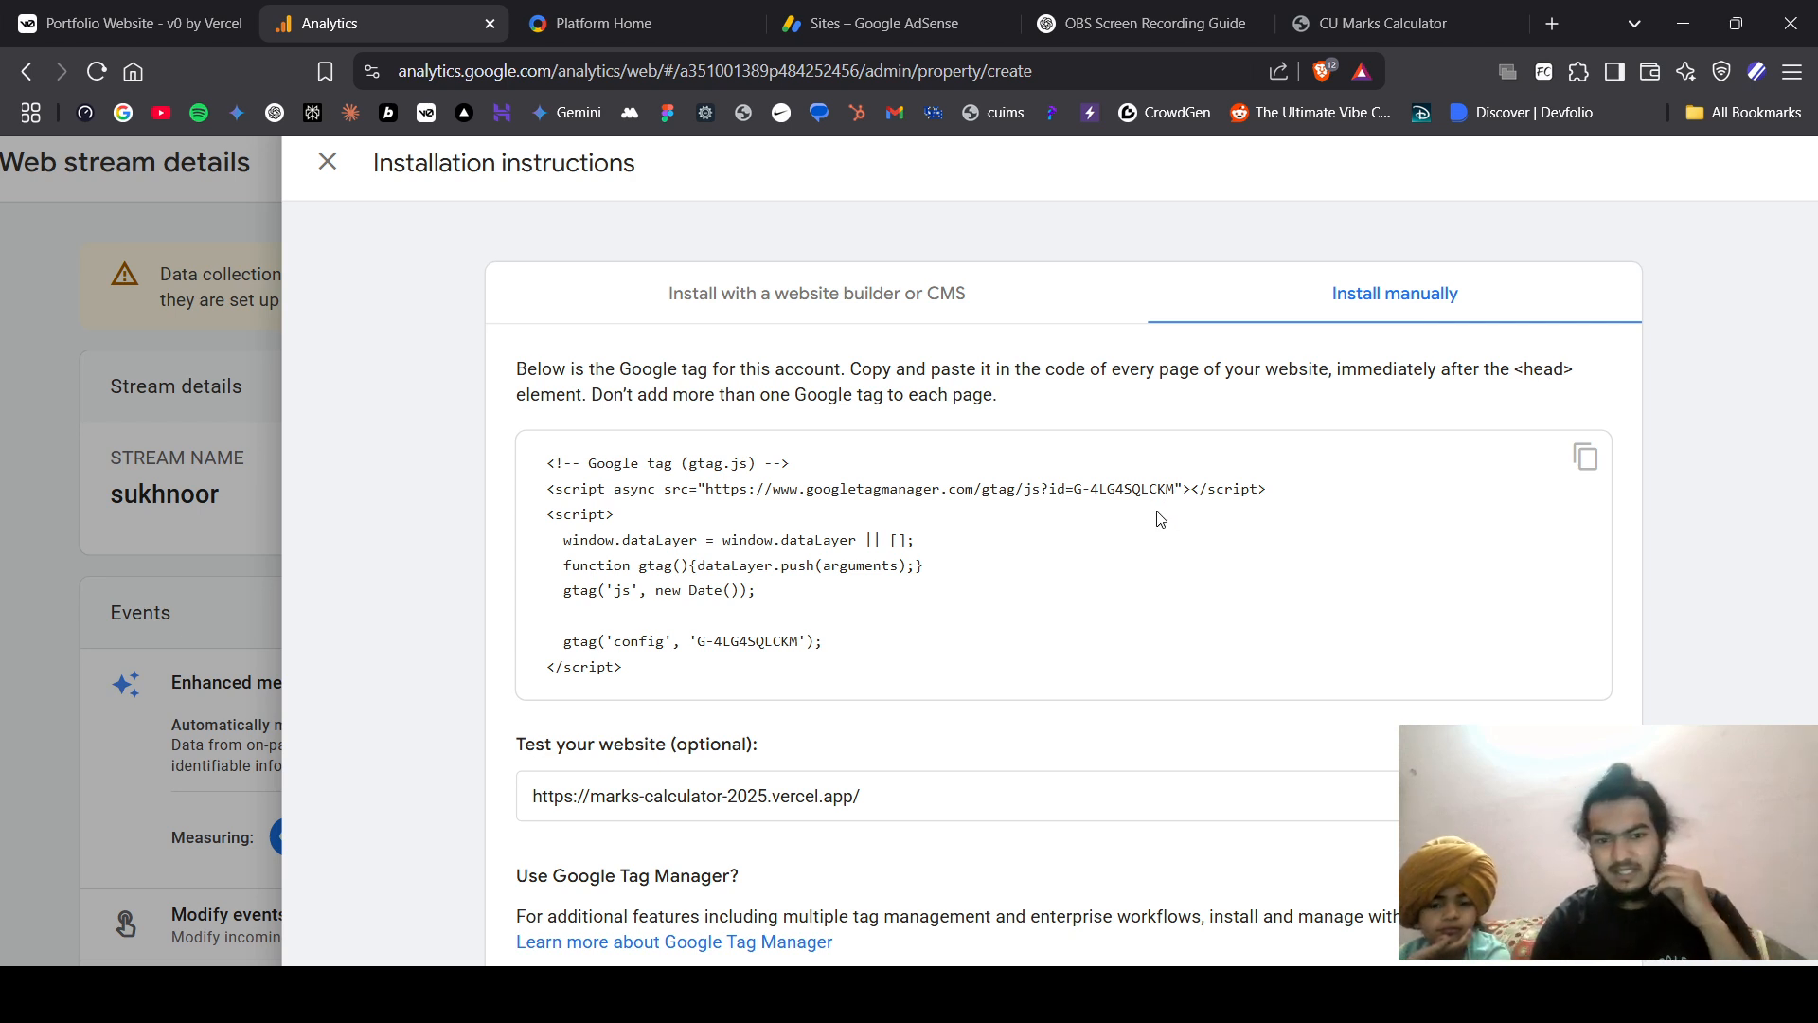
left_click(1584, 457)
scroll(1231, 675, "down", 1)
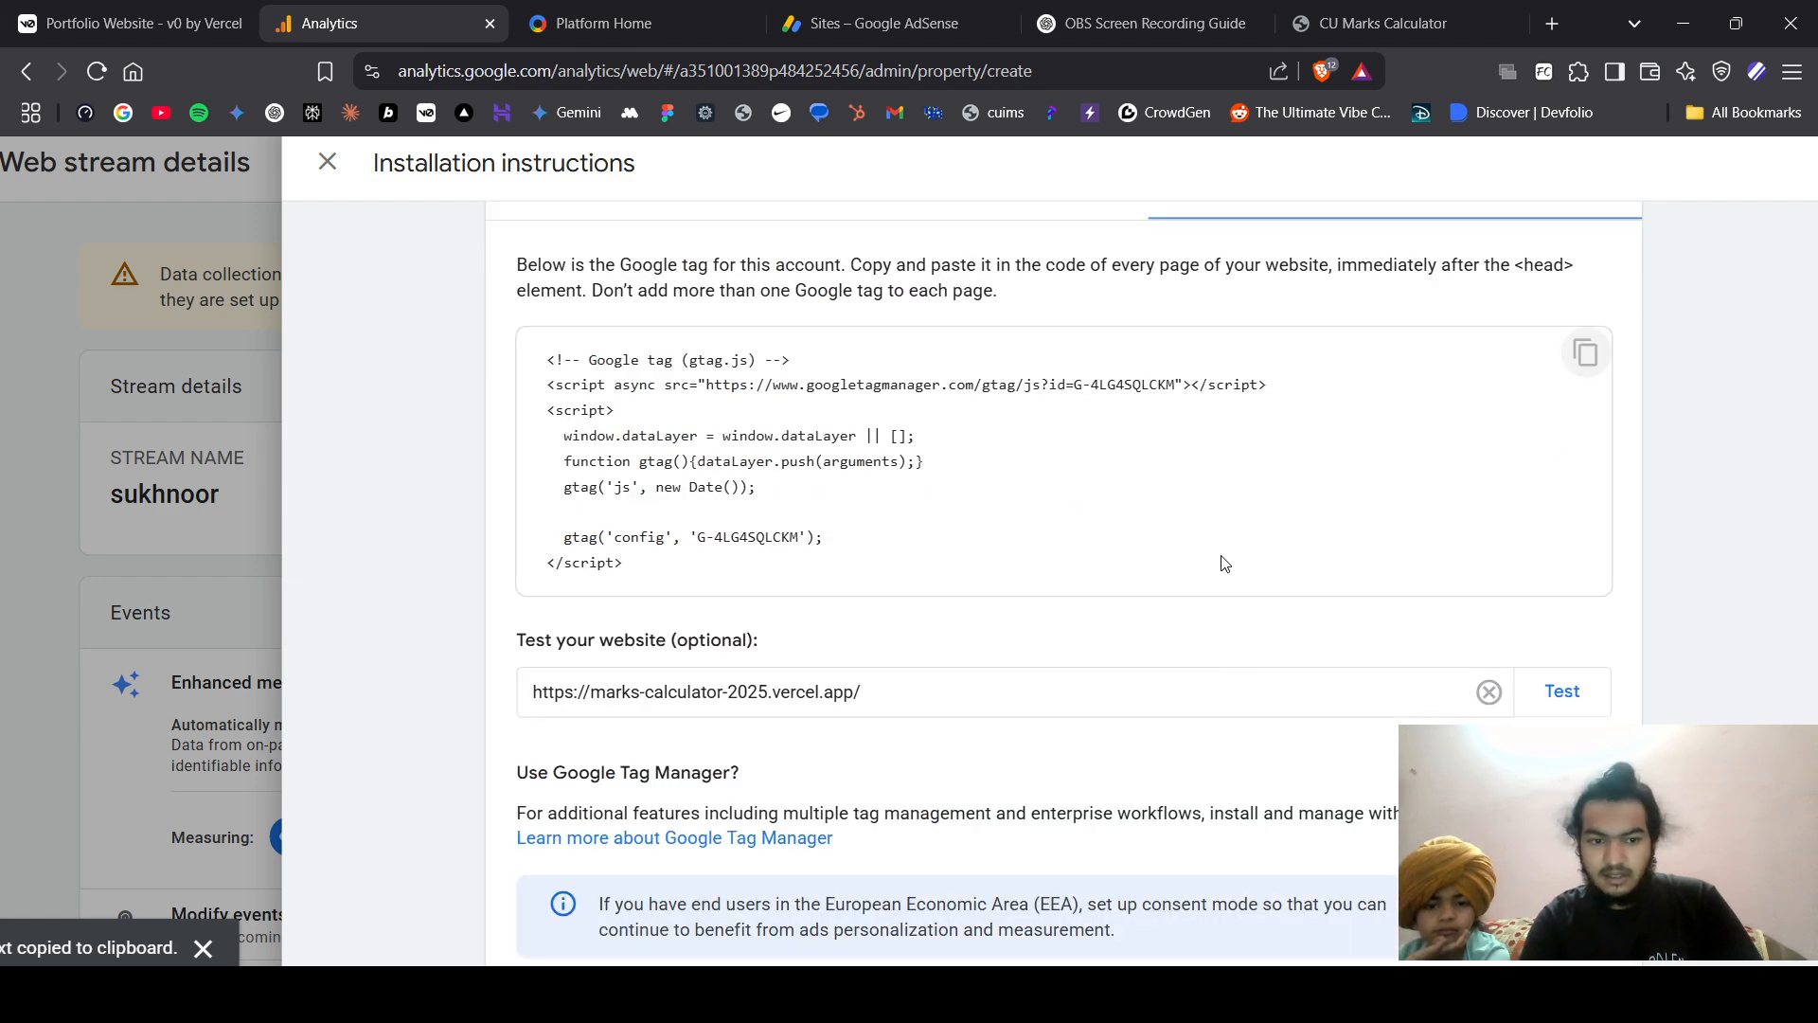
- Switch to the Portfolio Website project in v0, paste the html block containing the Google tag into the return statement of layout.tsx, and save
key("alt+Tab")
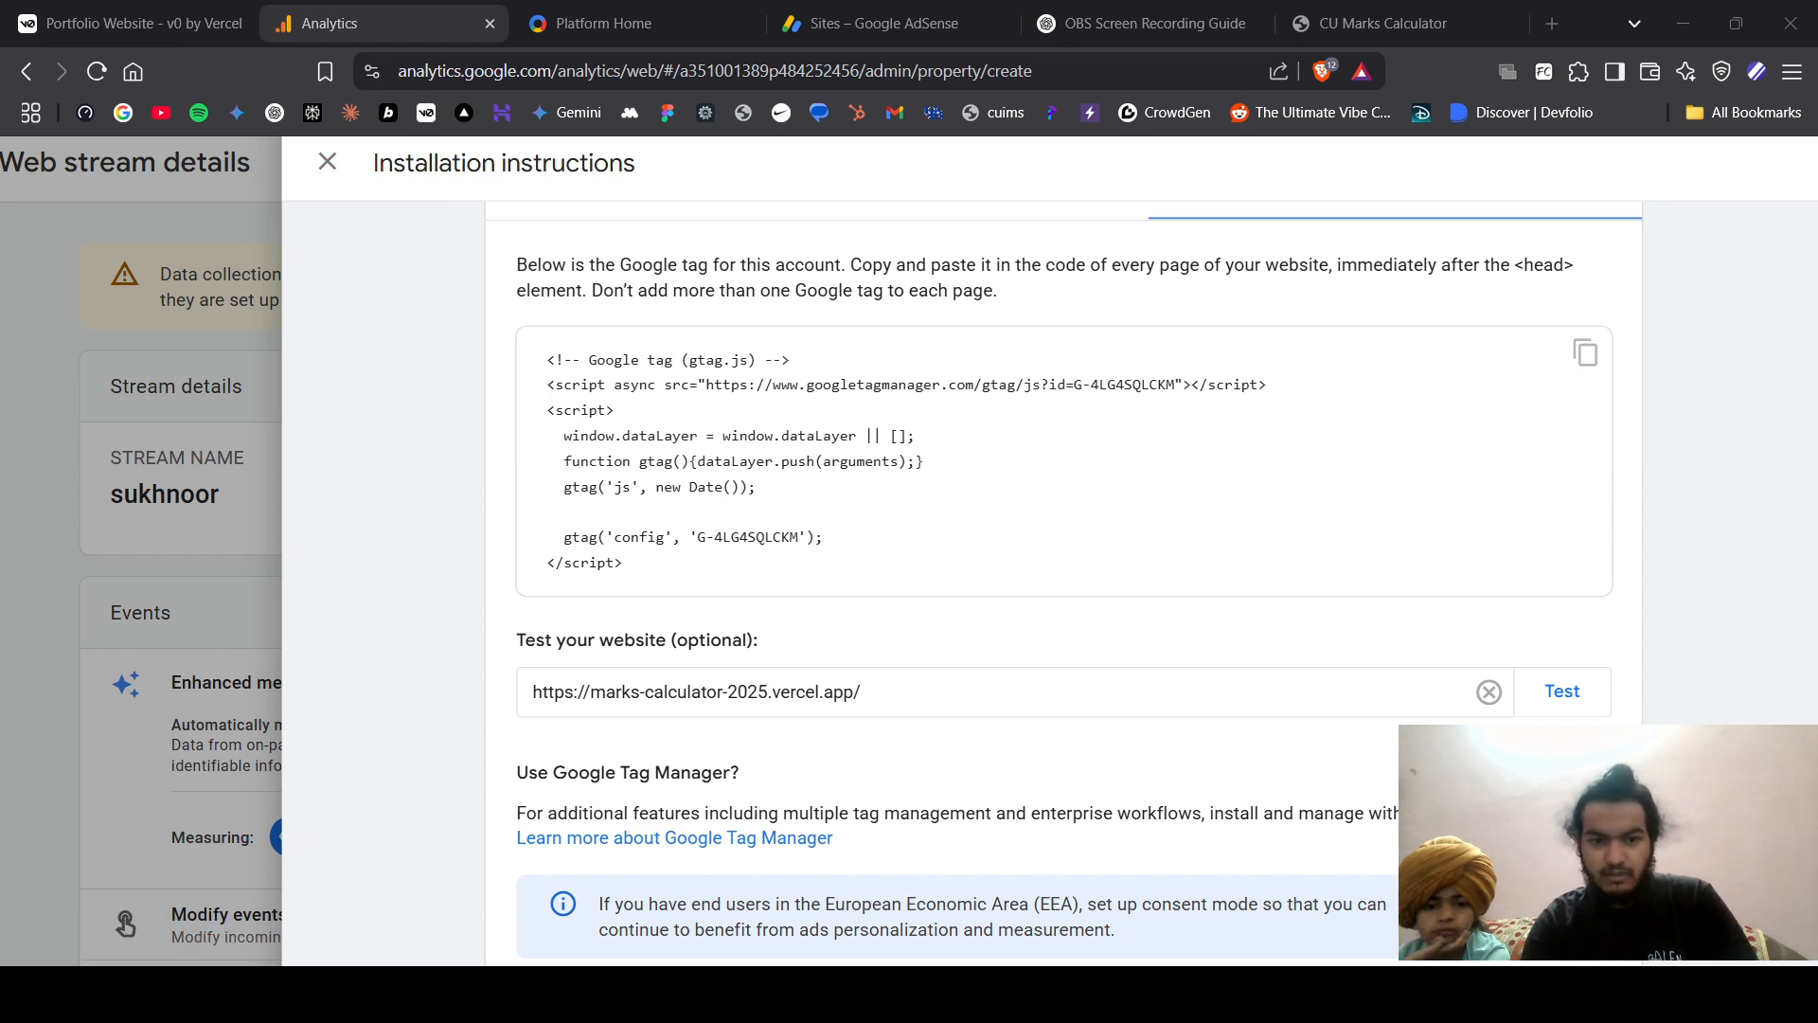
key("alt+Tab")
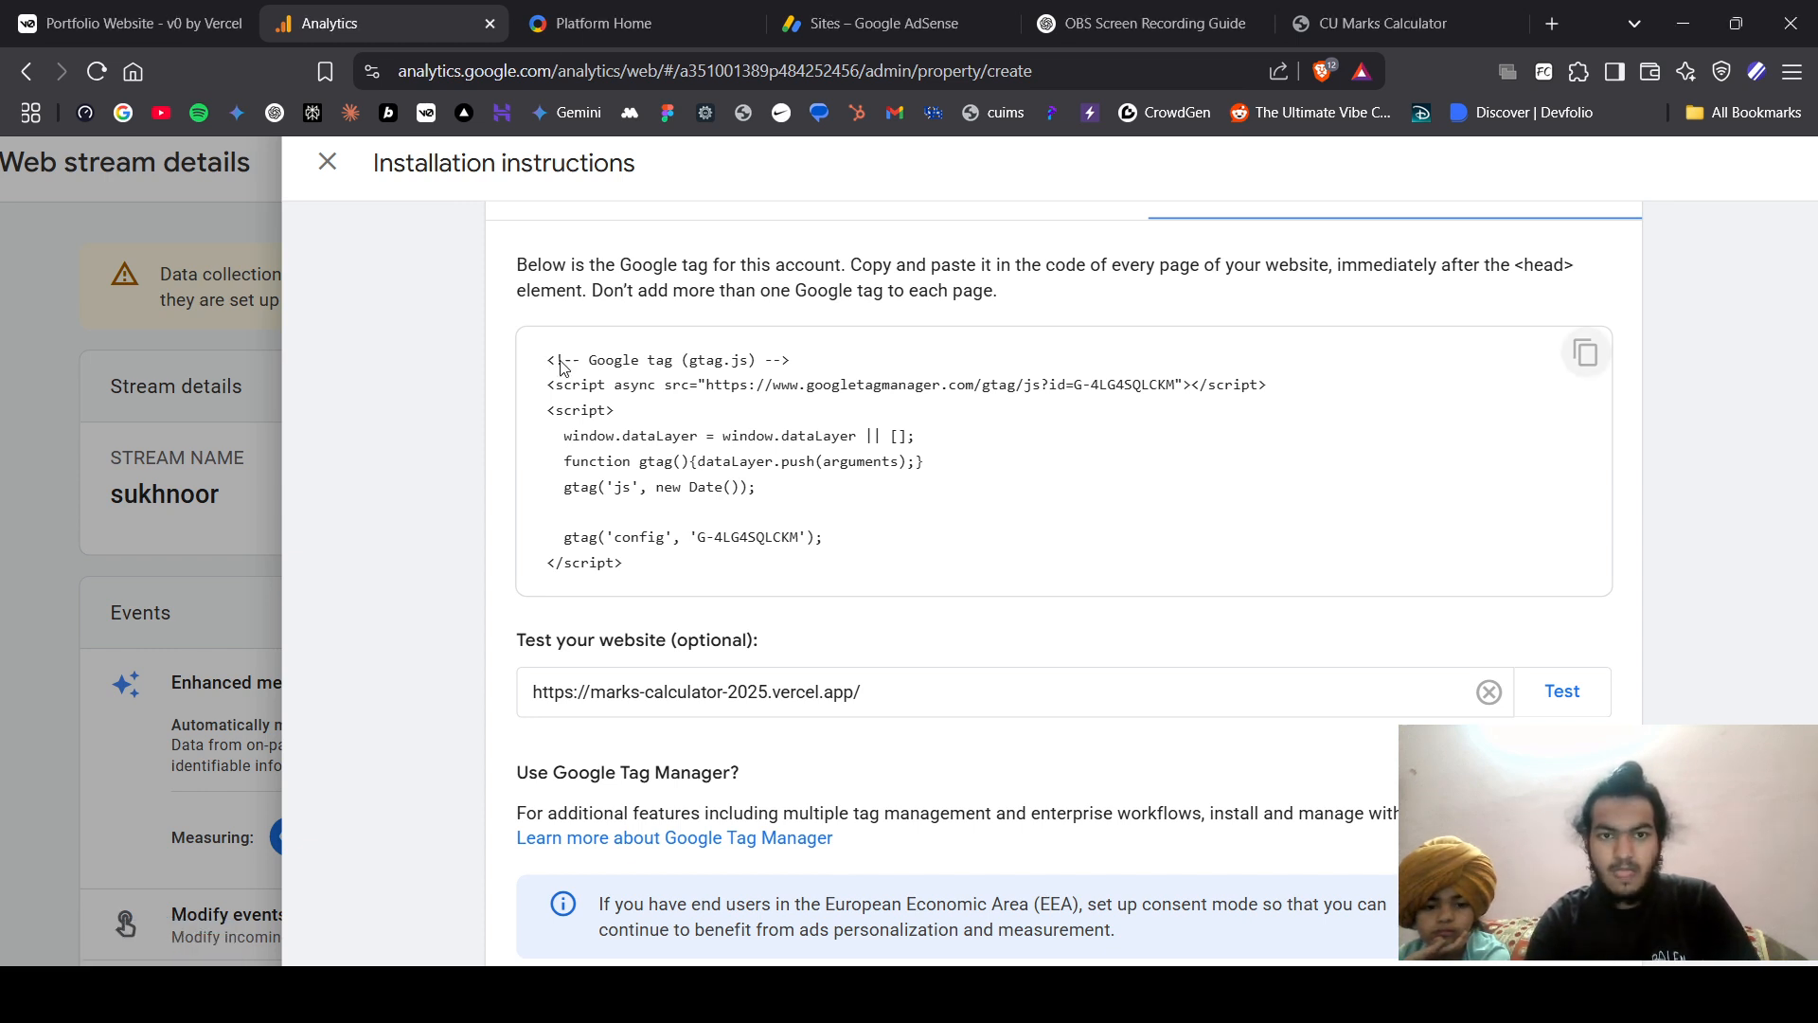
left_click(609, 10)
key("alt+Tab")
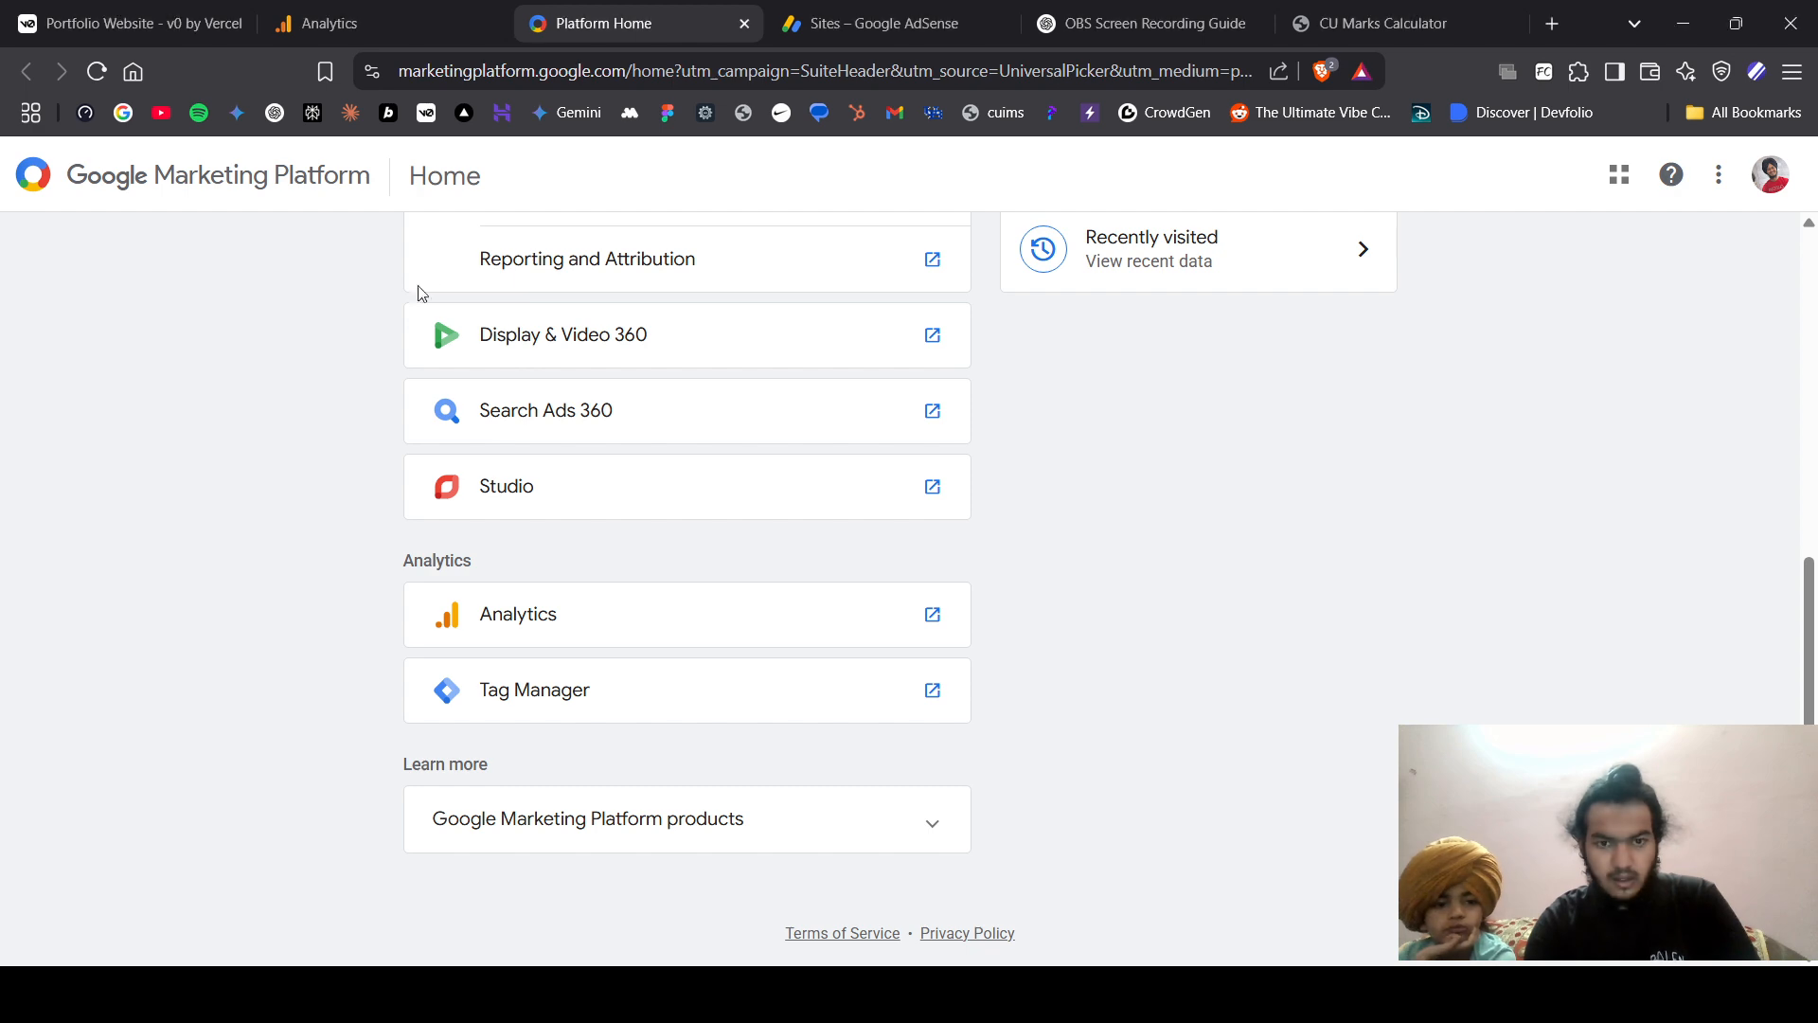
left_click(204, 9)
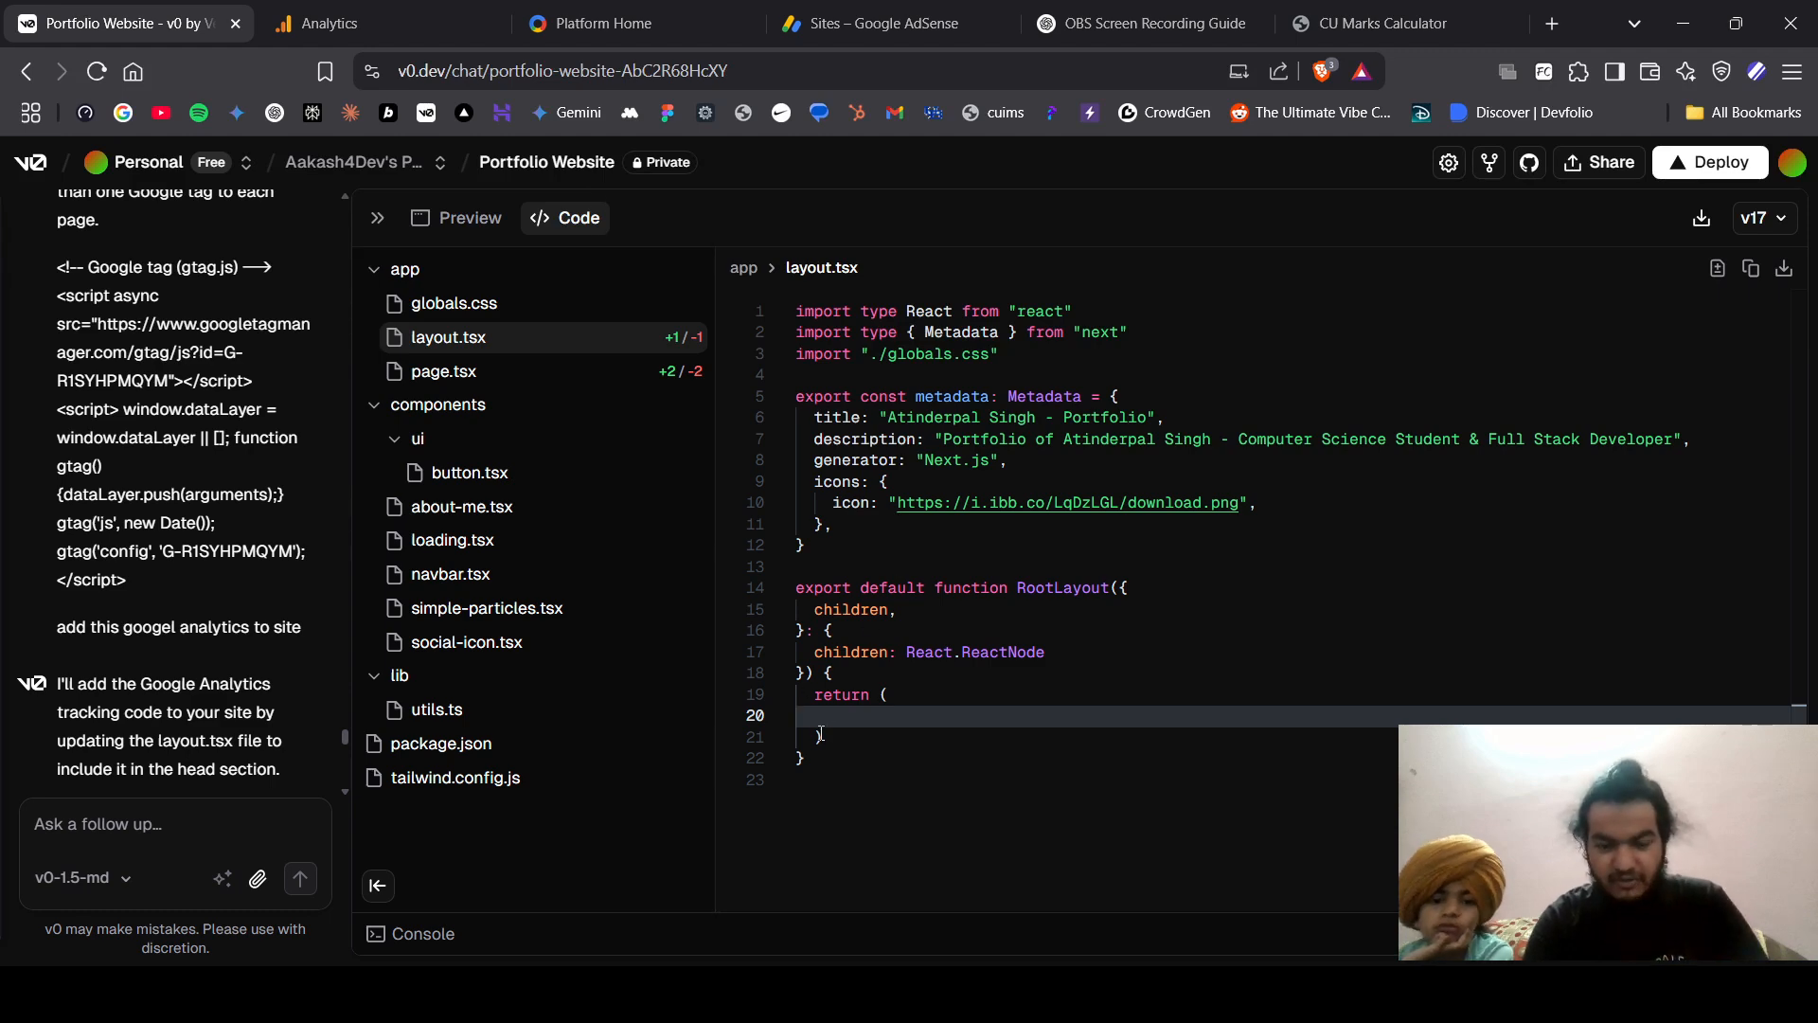
key("ctrl+v")
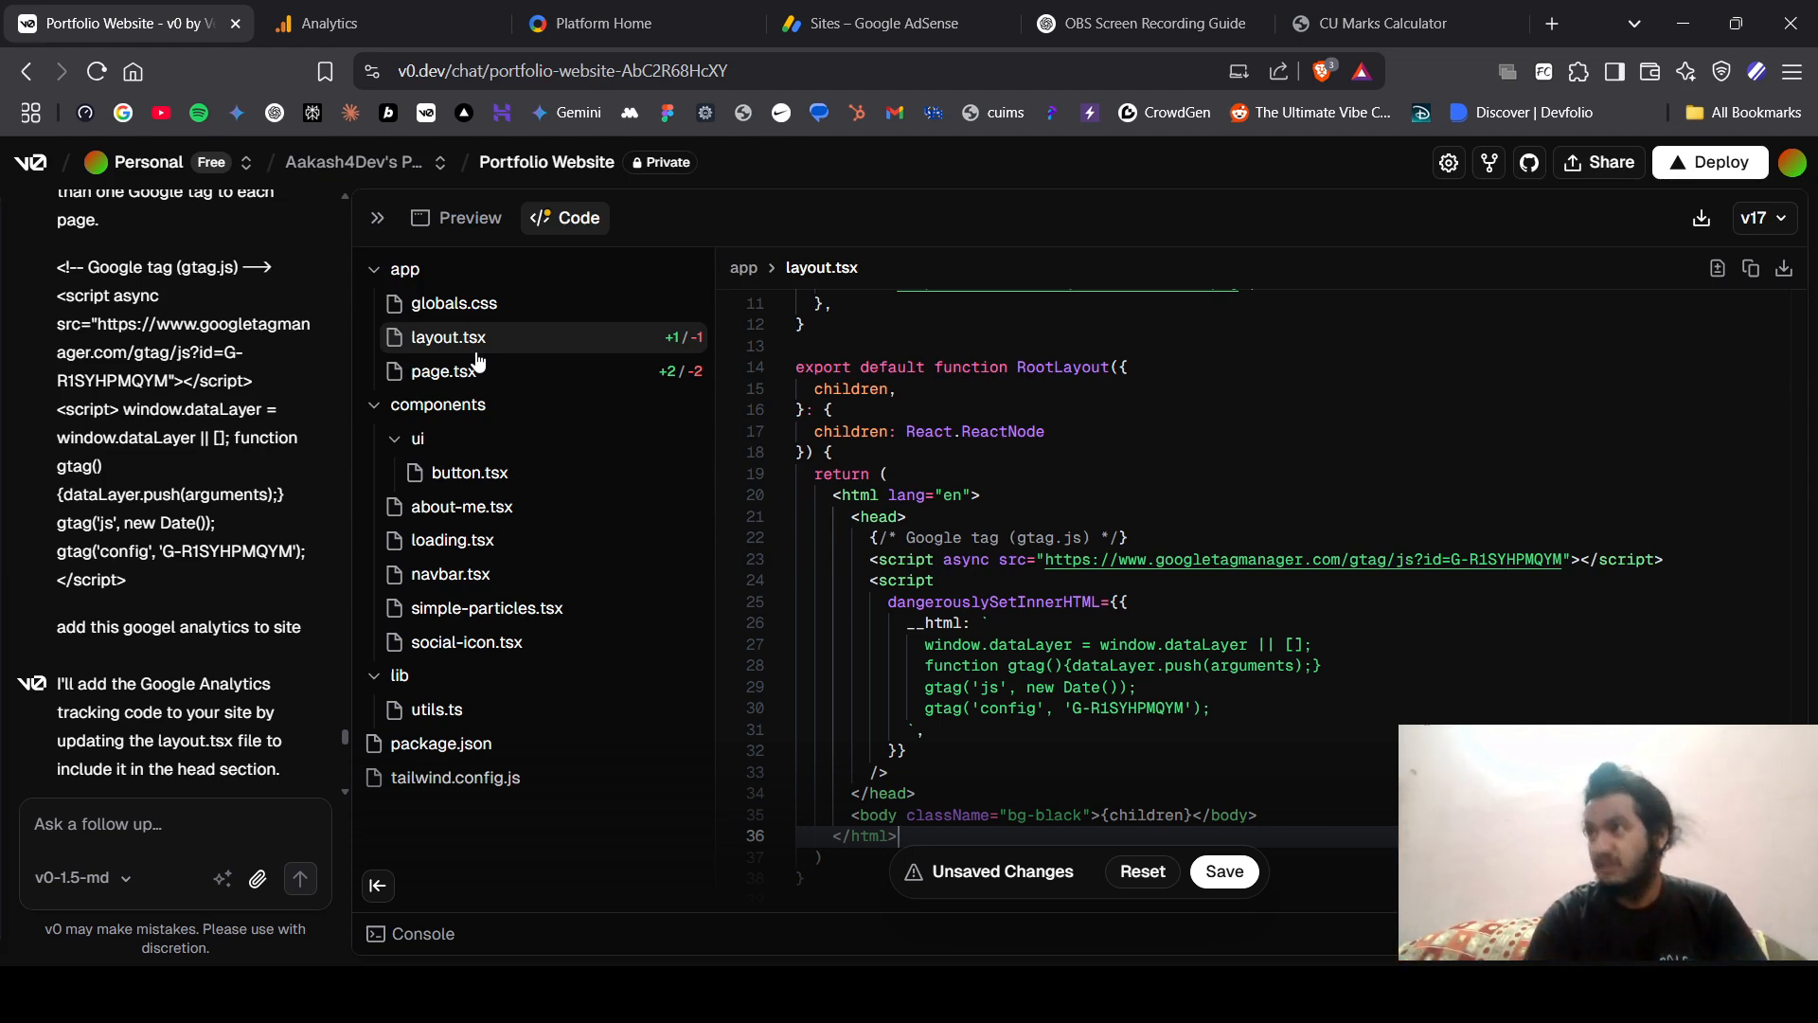
left_click(1222, 871)
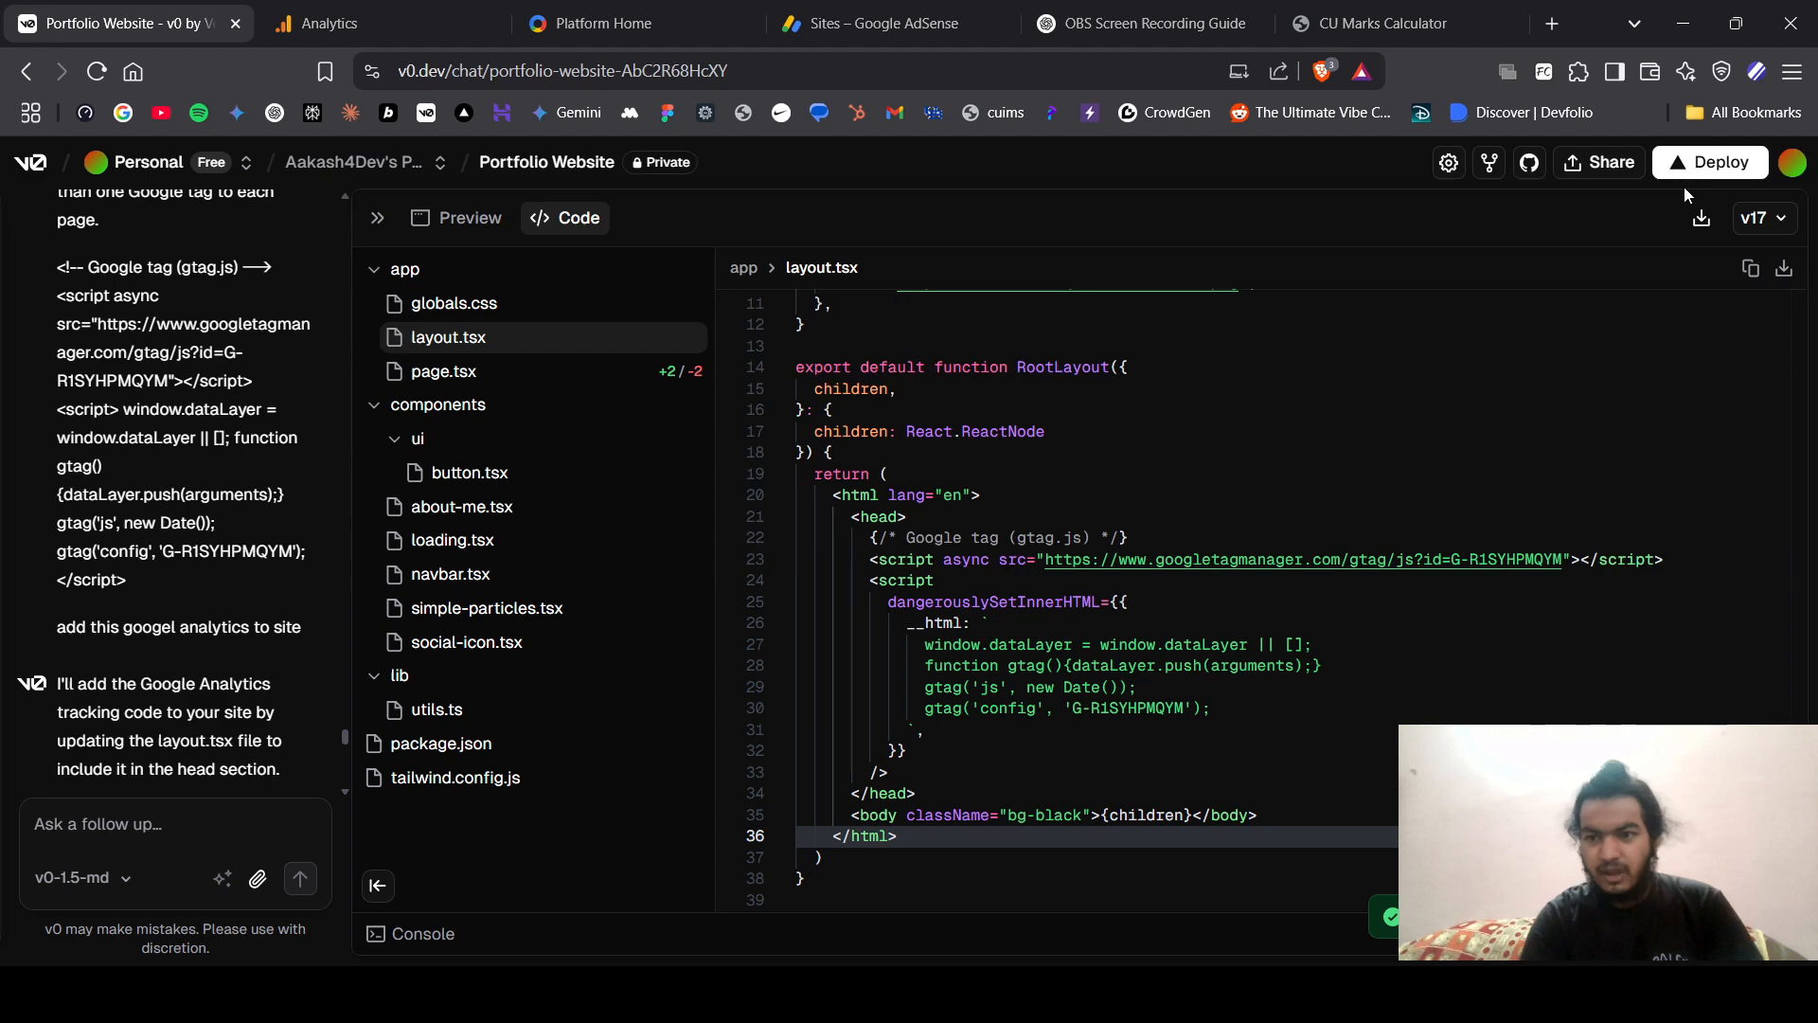
- View the portfolio site's deployment options and compare the tag code in layout.tsx with the Google Analytics installation instructions
left_click(1704, 163)
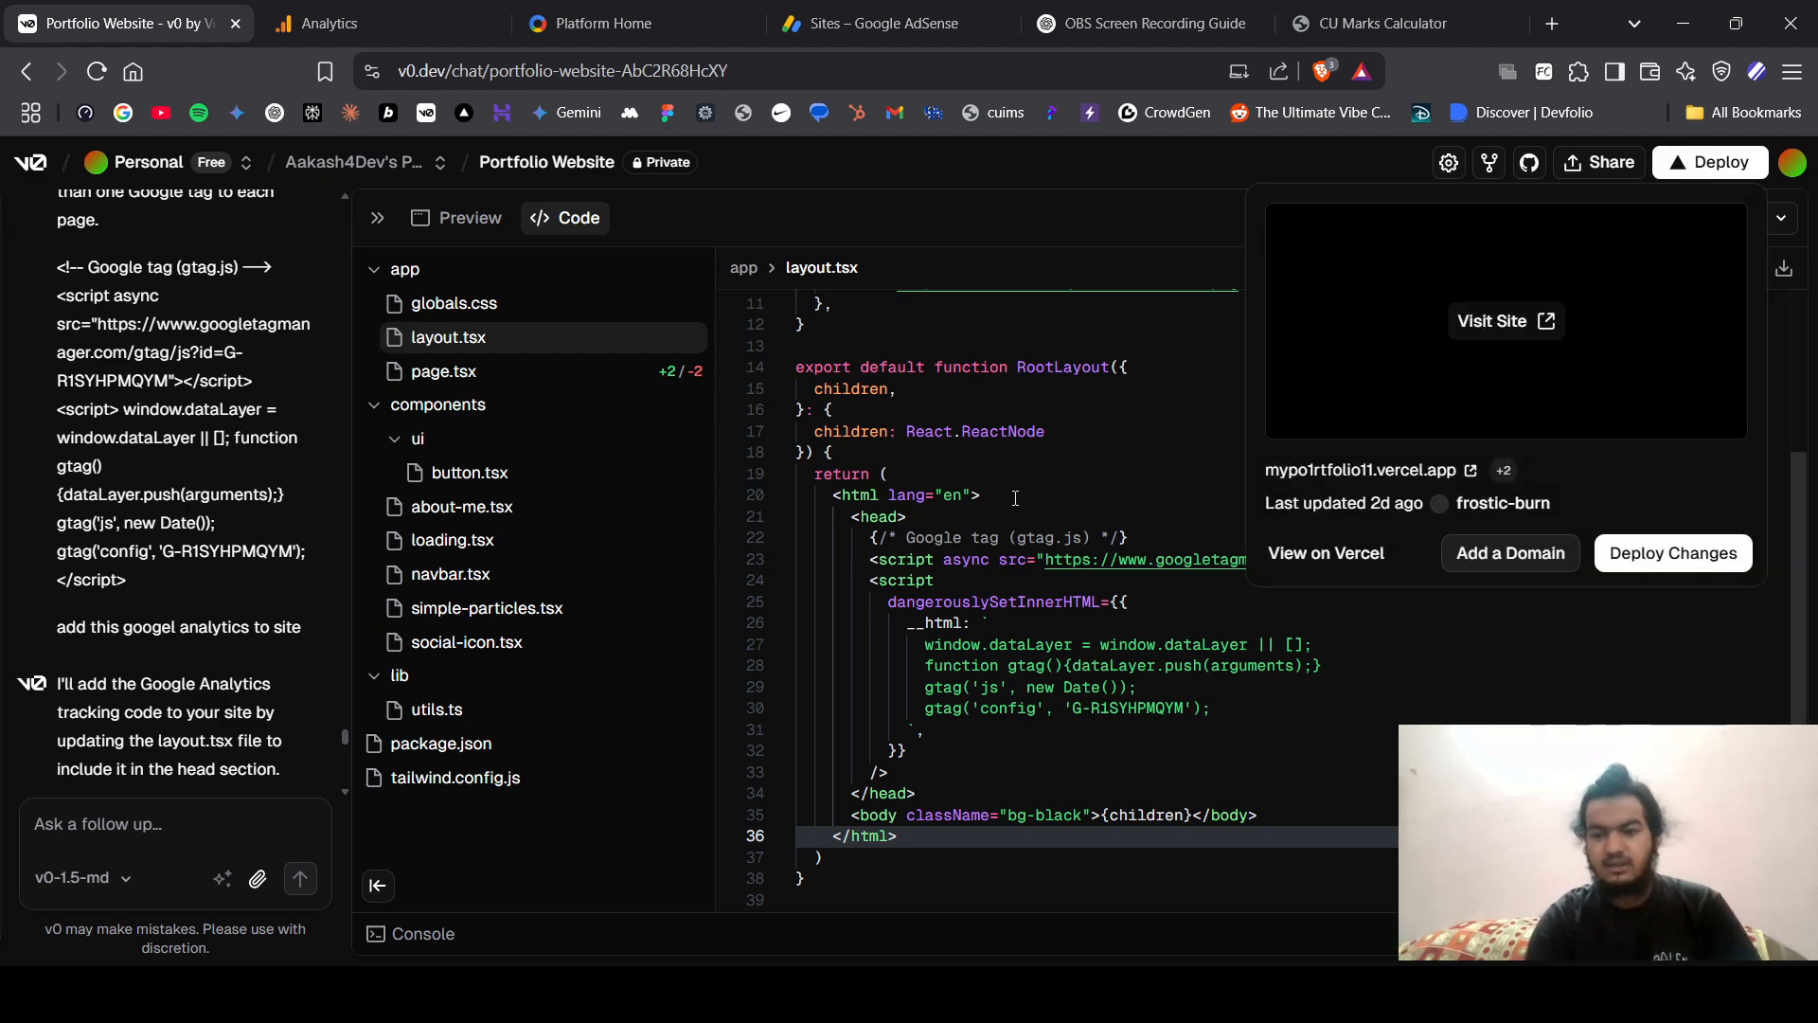
left_click(994, 452)
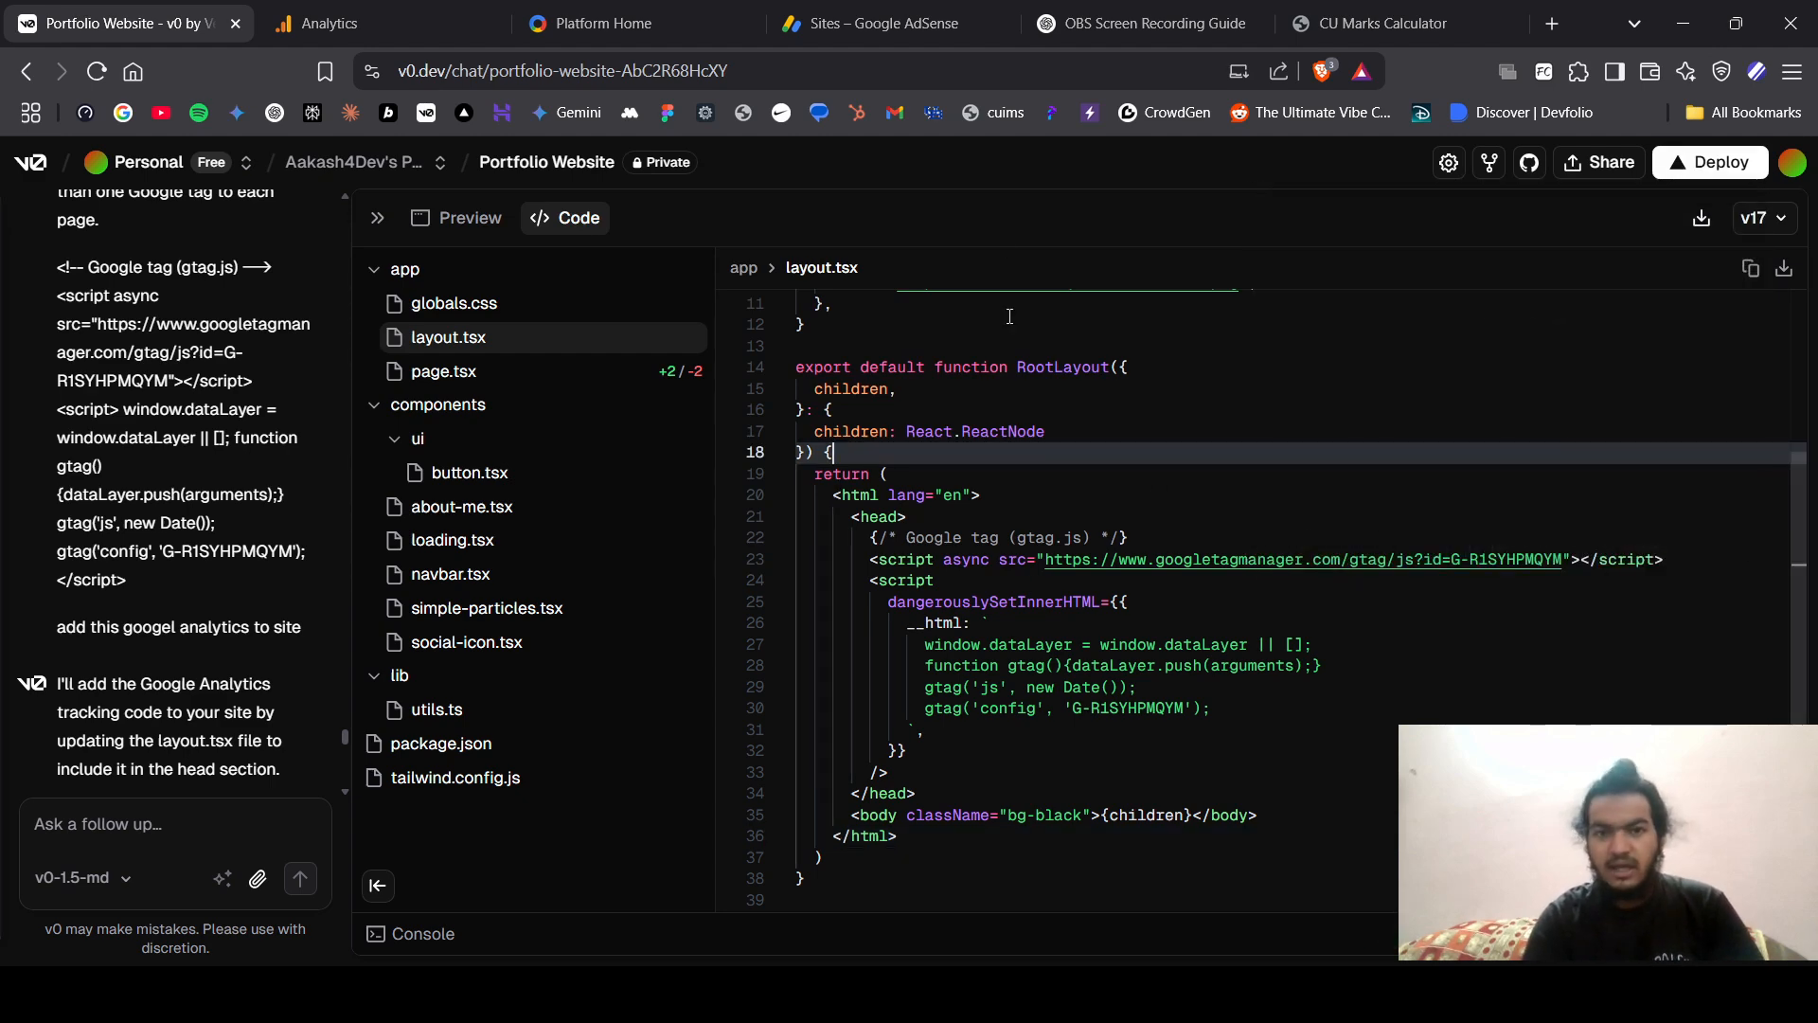
left_click(333, 13)
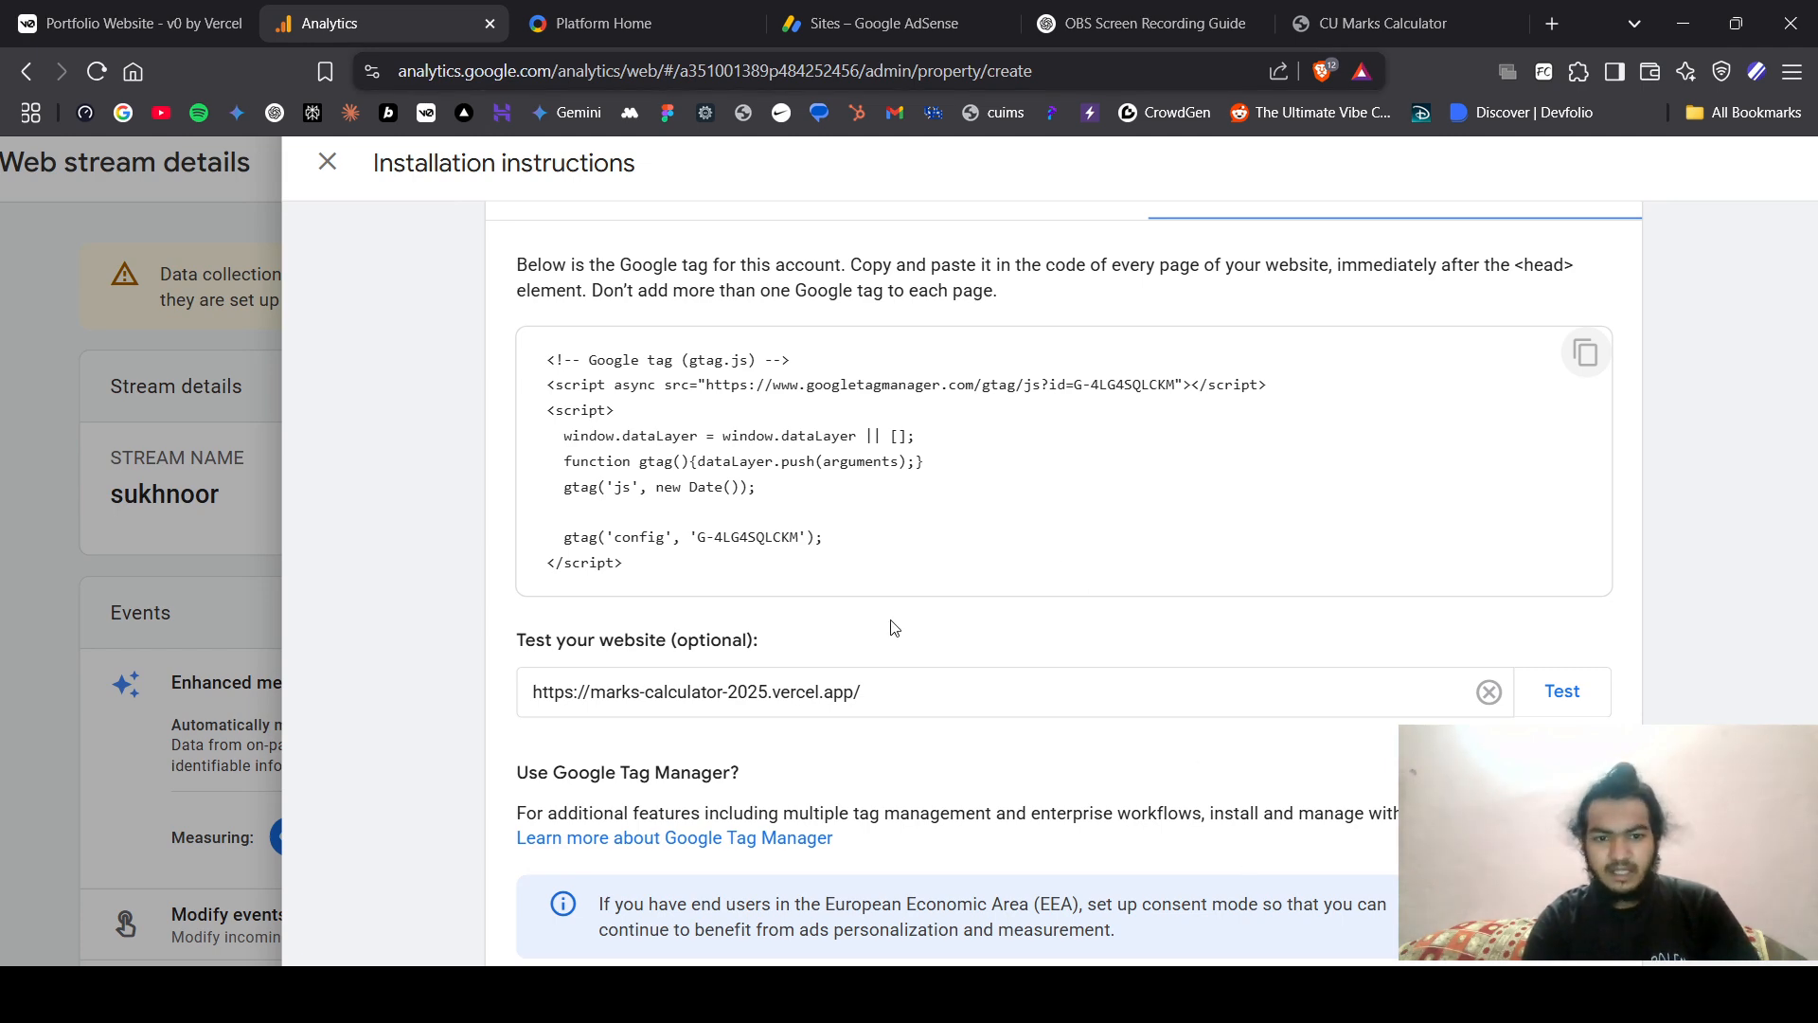
scroll(895, 630, "up", 1)
left_click(37, 32)
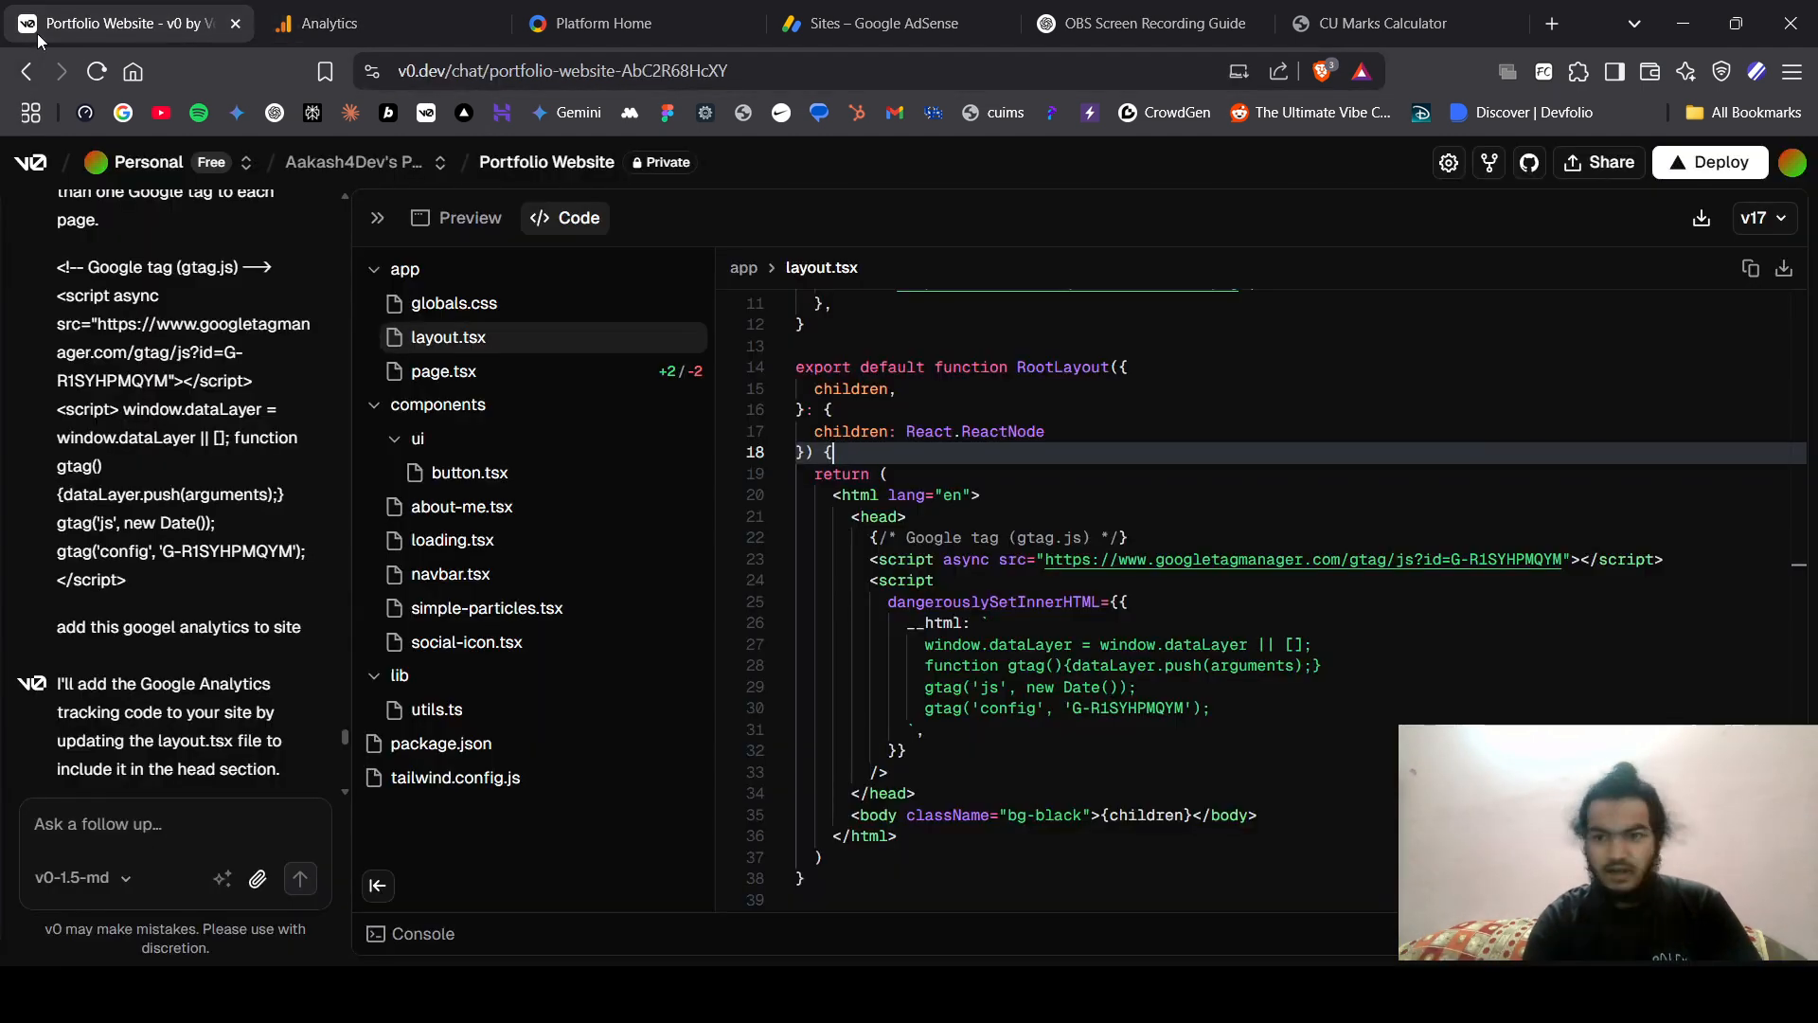
left_click(363, 9)
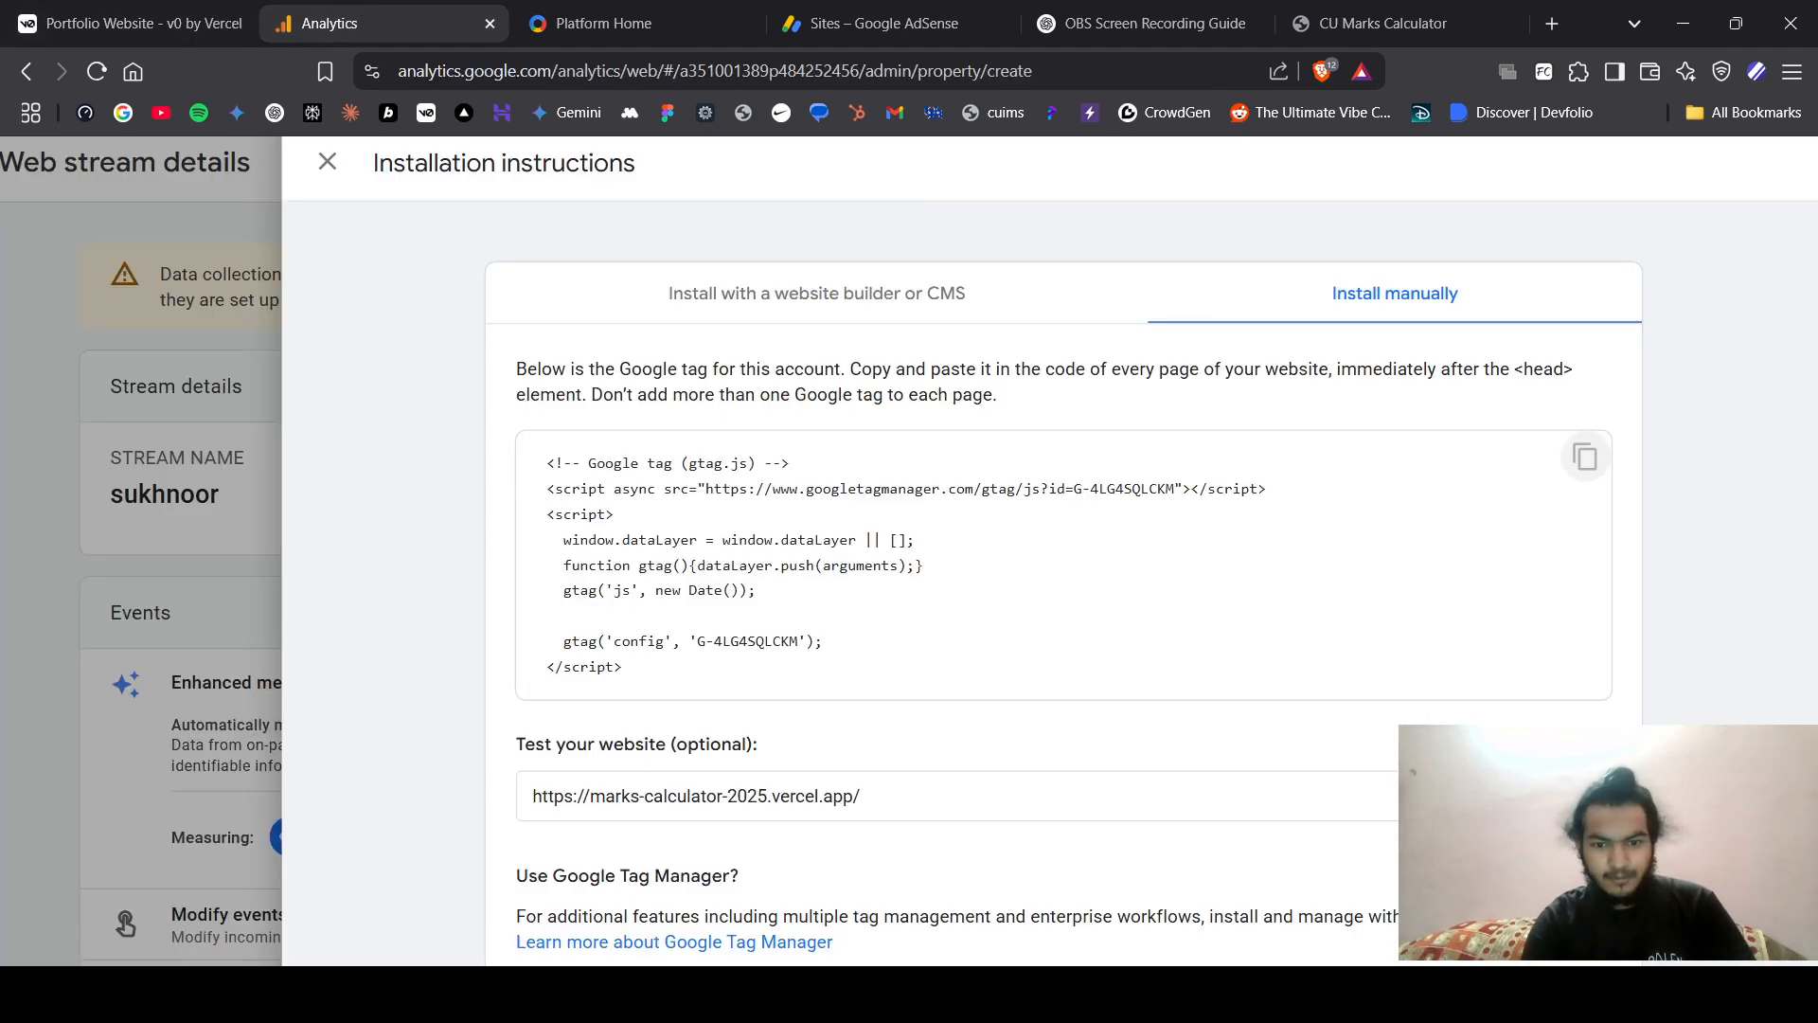
scroll(1170, 828, "down", 1)
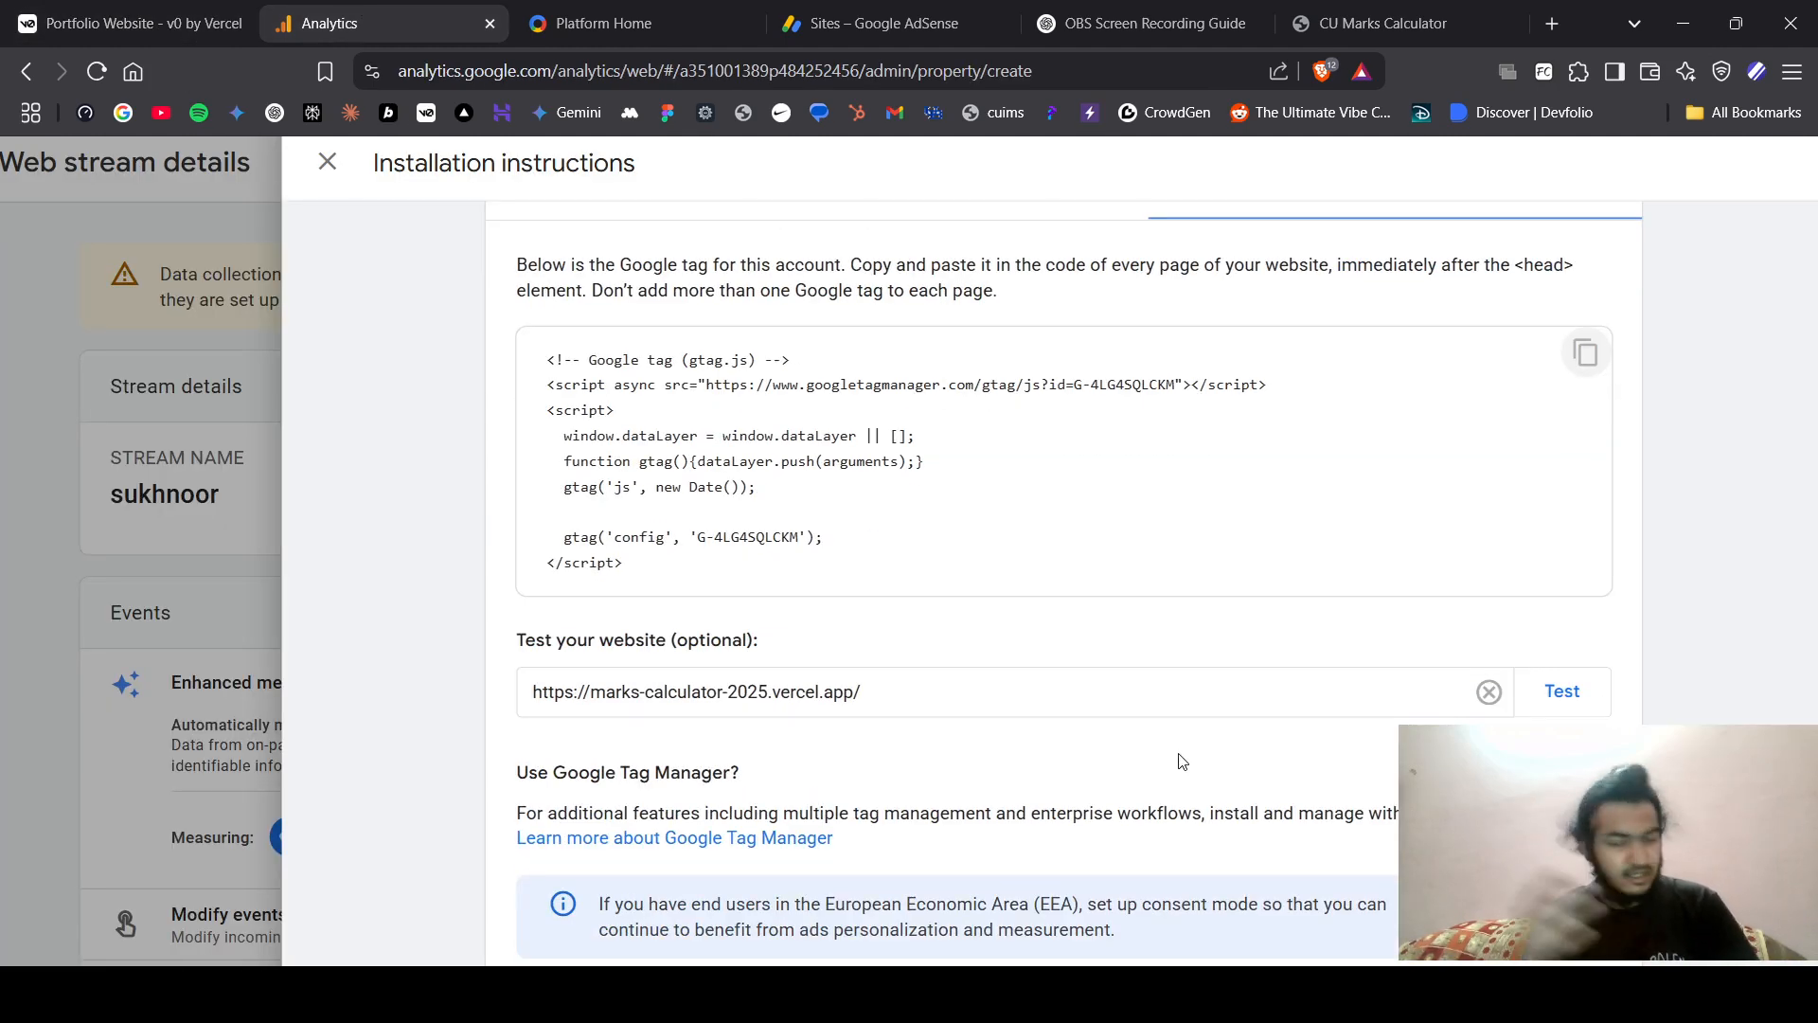
left_click(1546, 695)
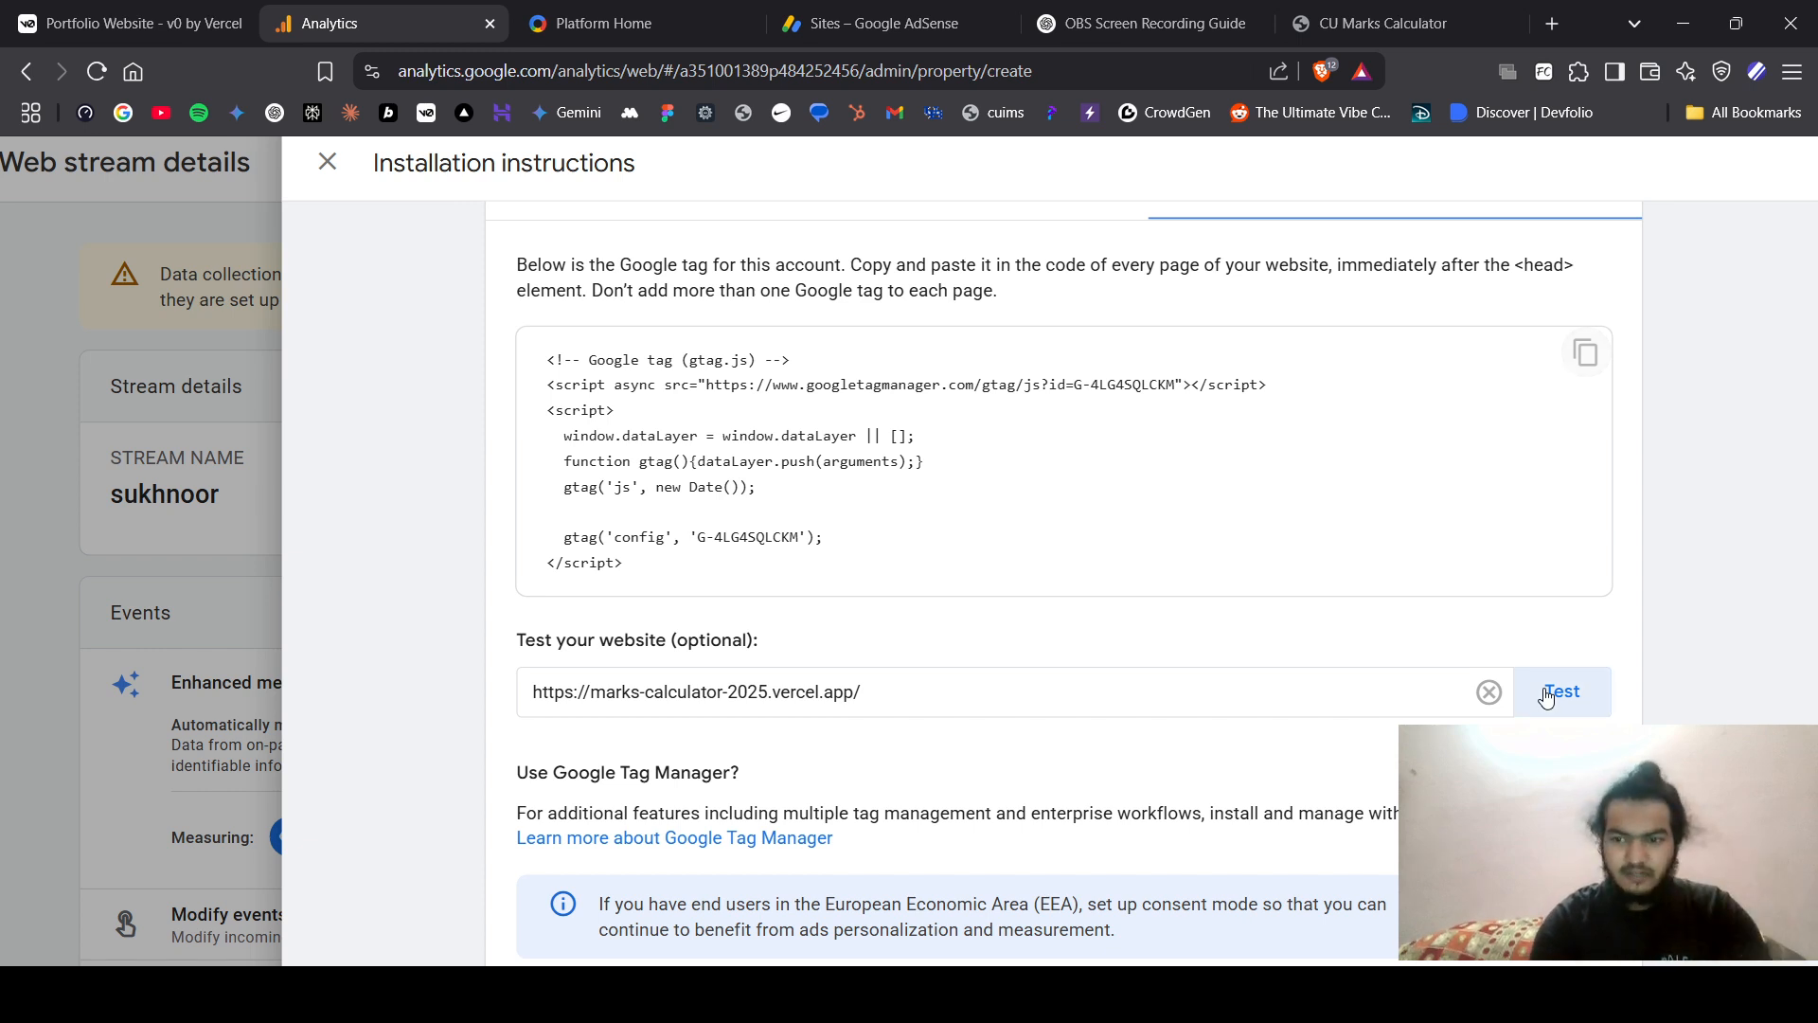
scroll(548, 679, "down", 1)
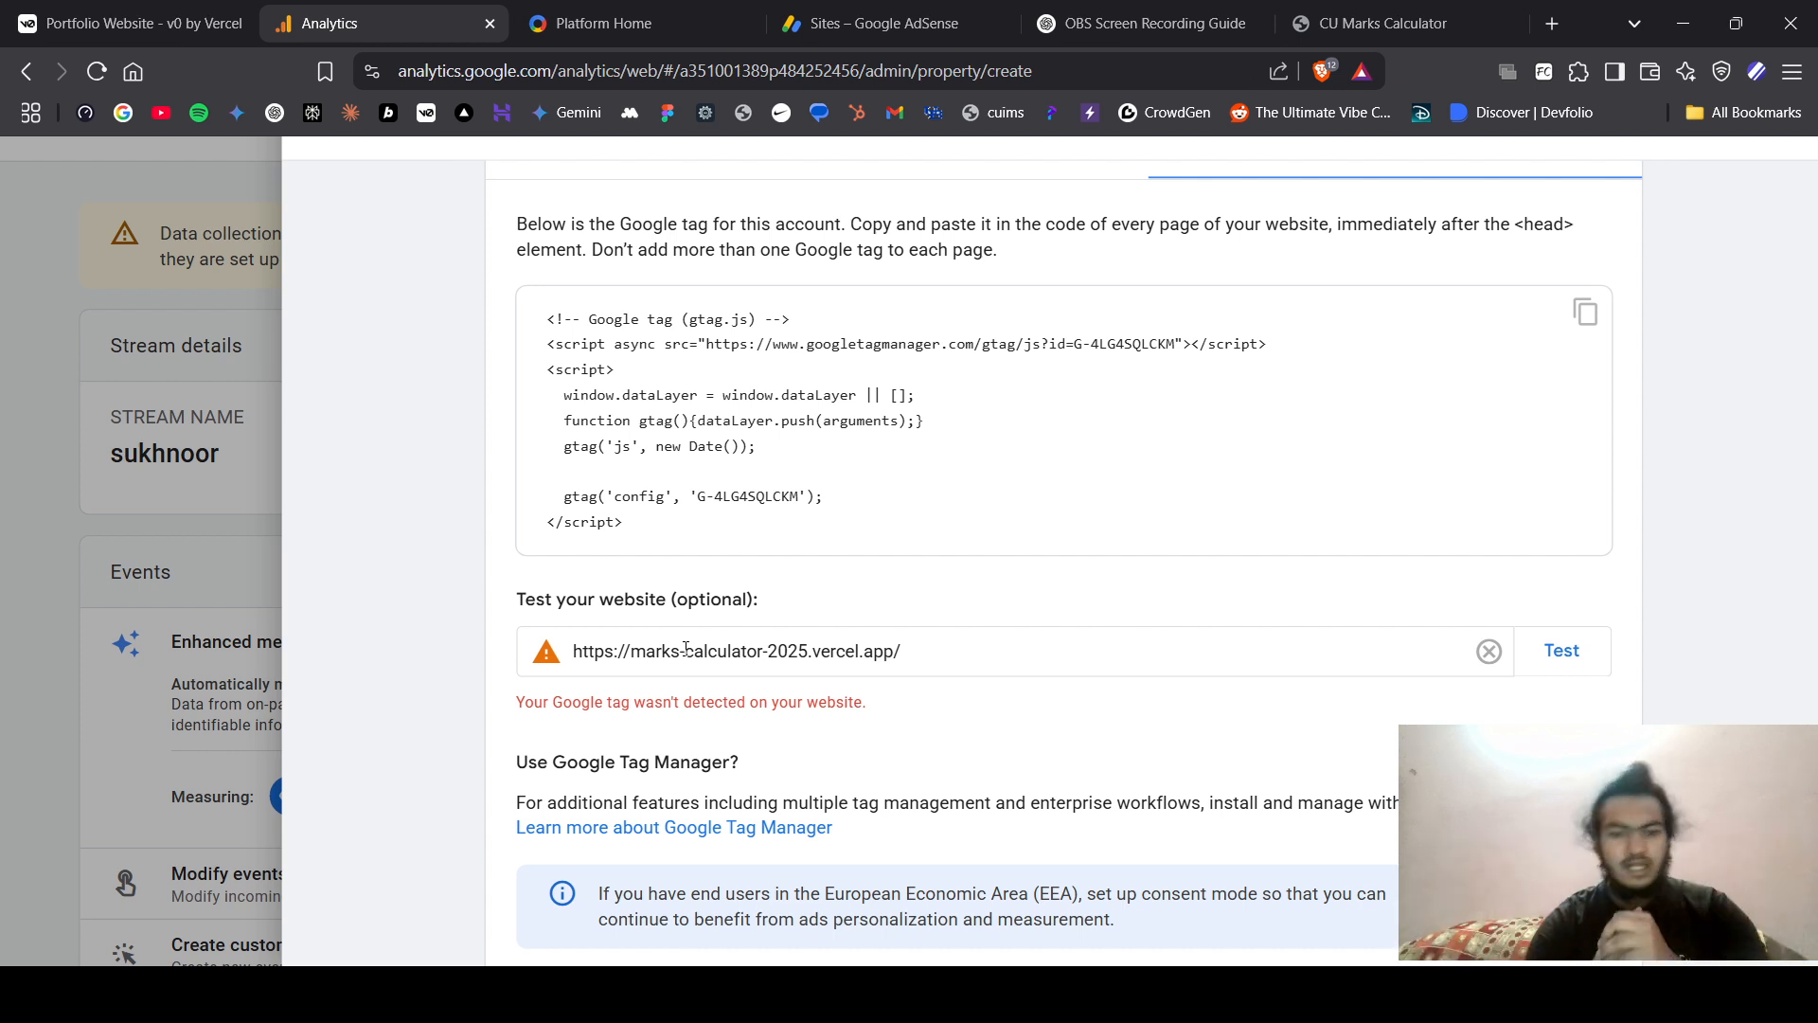
scroll(685, 649, "down", 2)
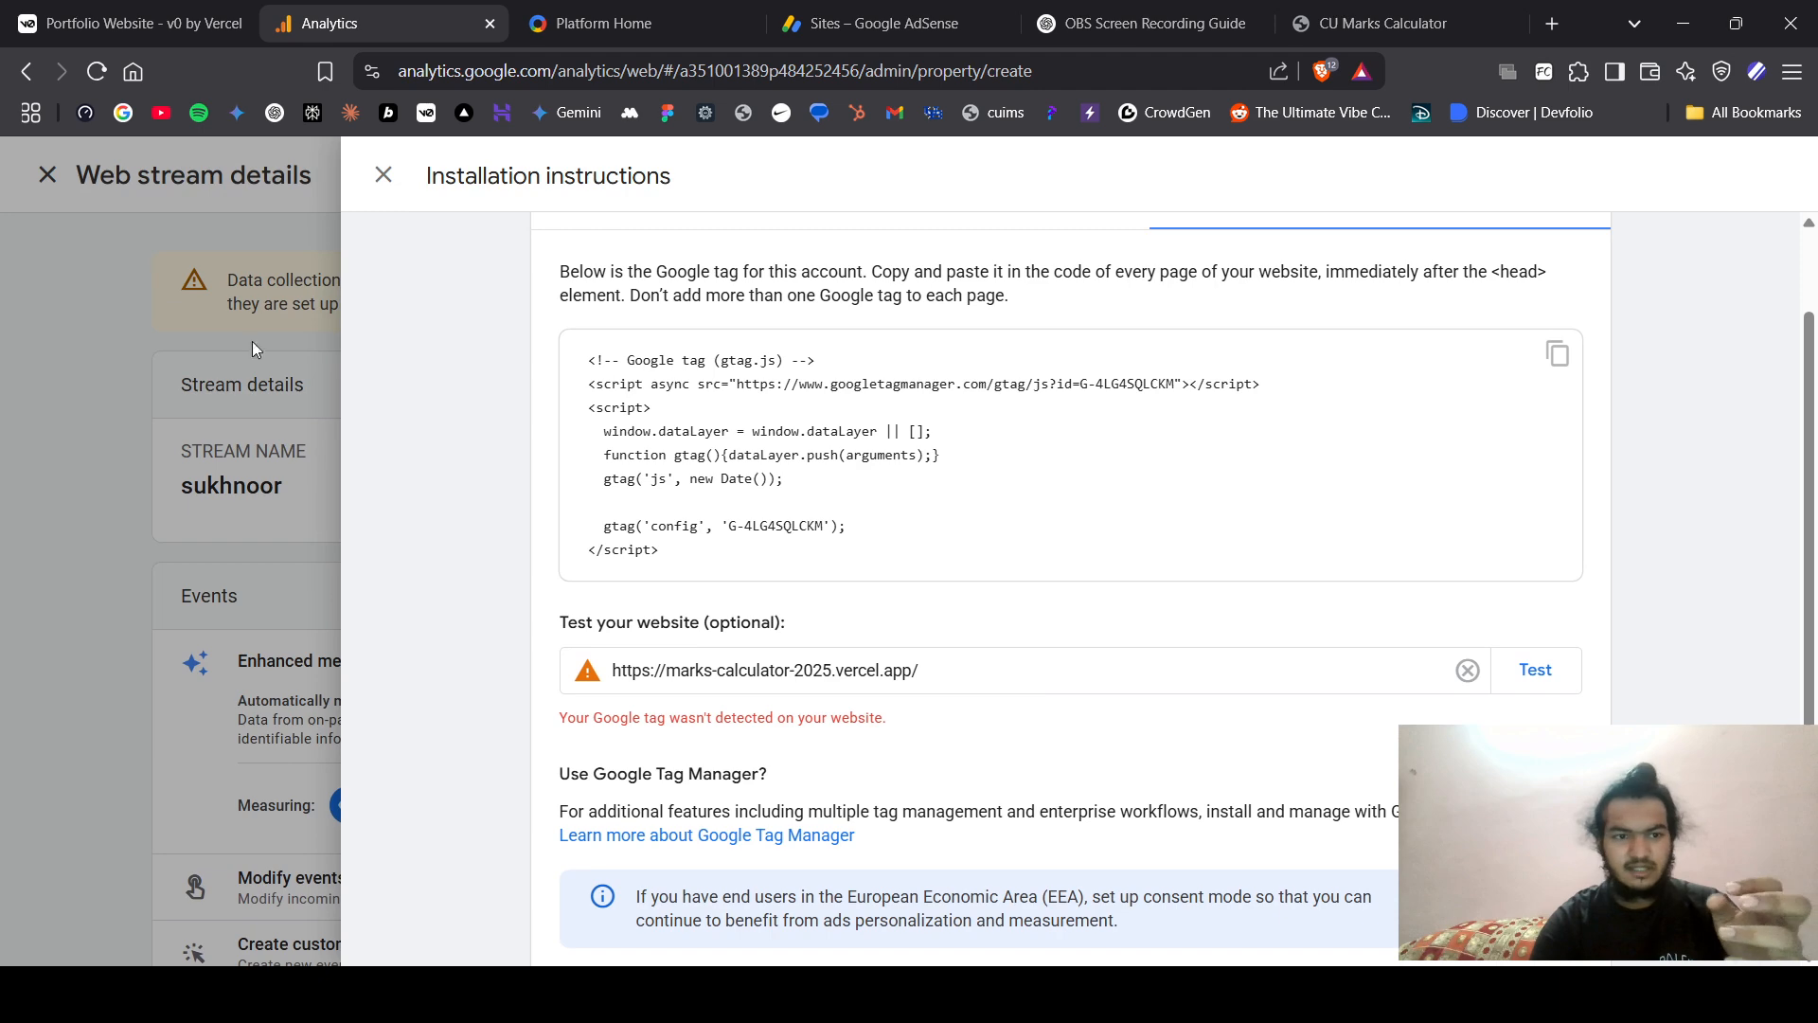
left_click(385, 177)
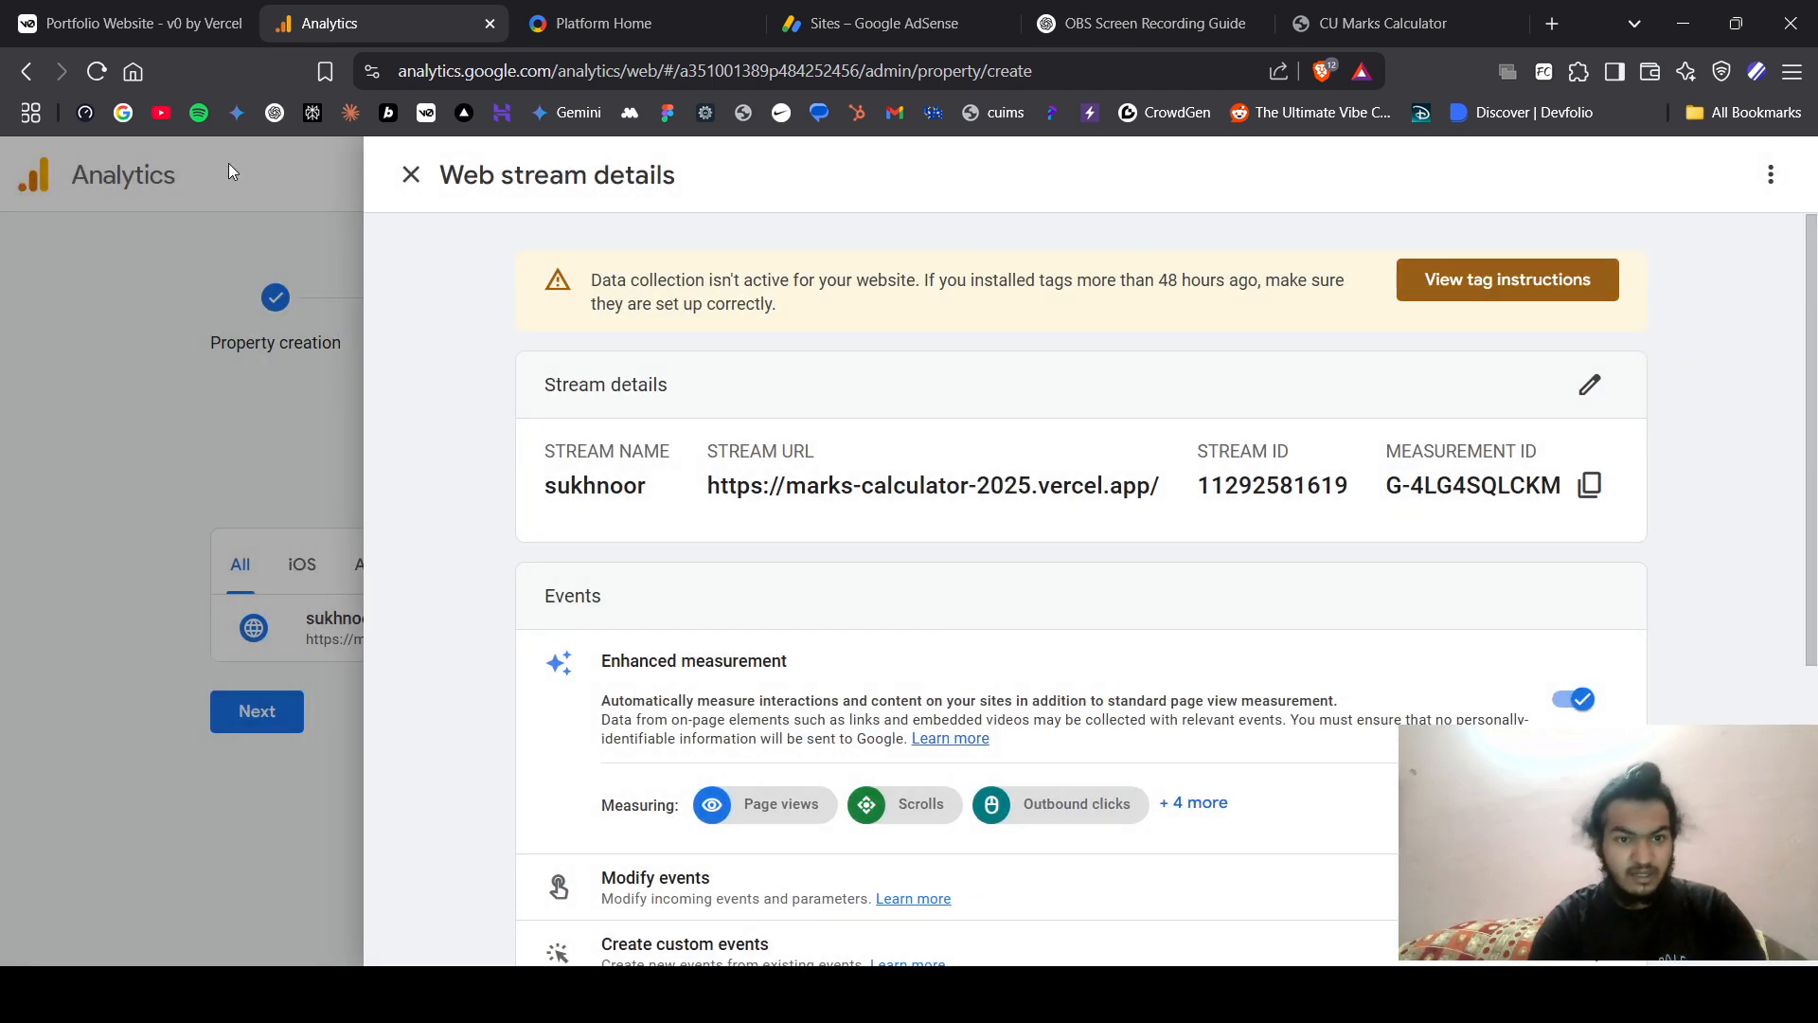
left_click(404, 174)
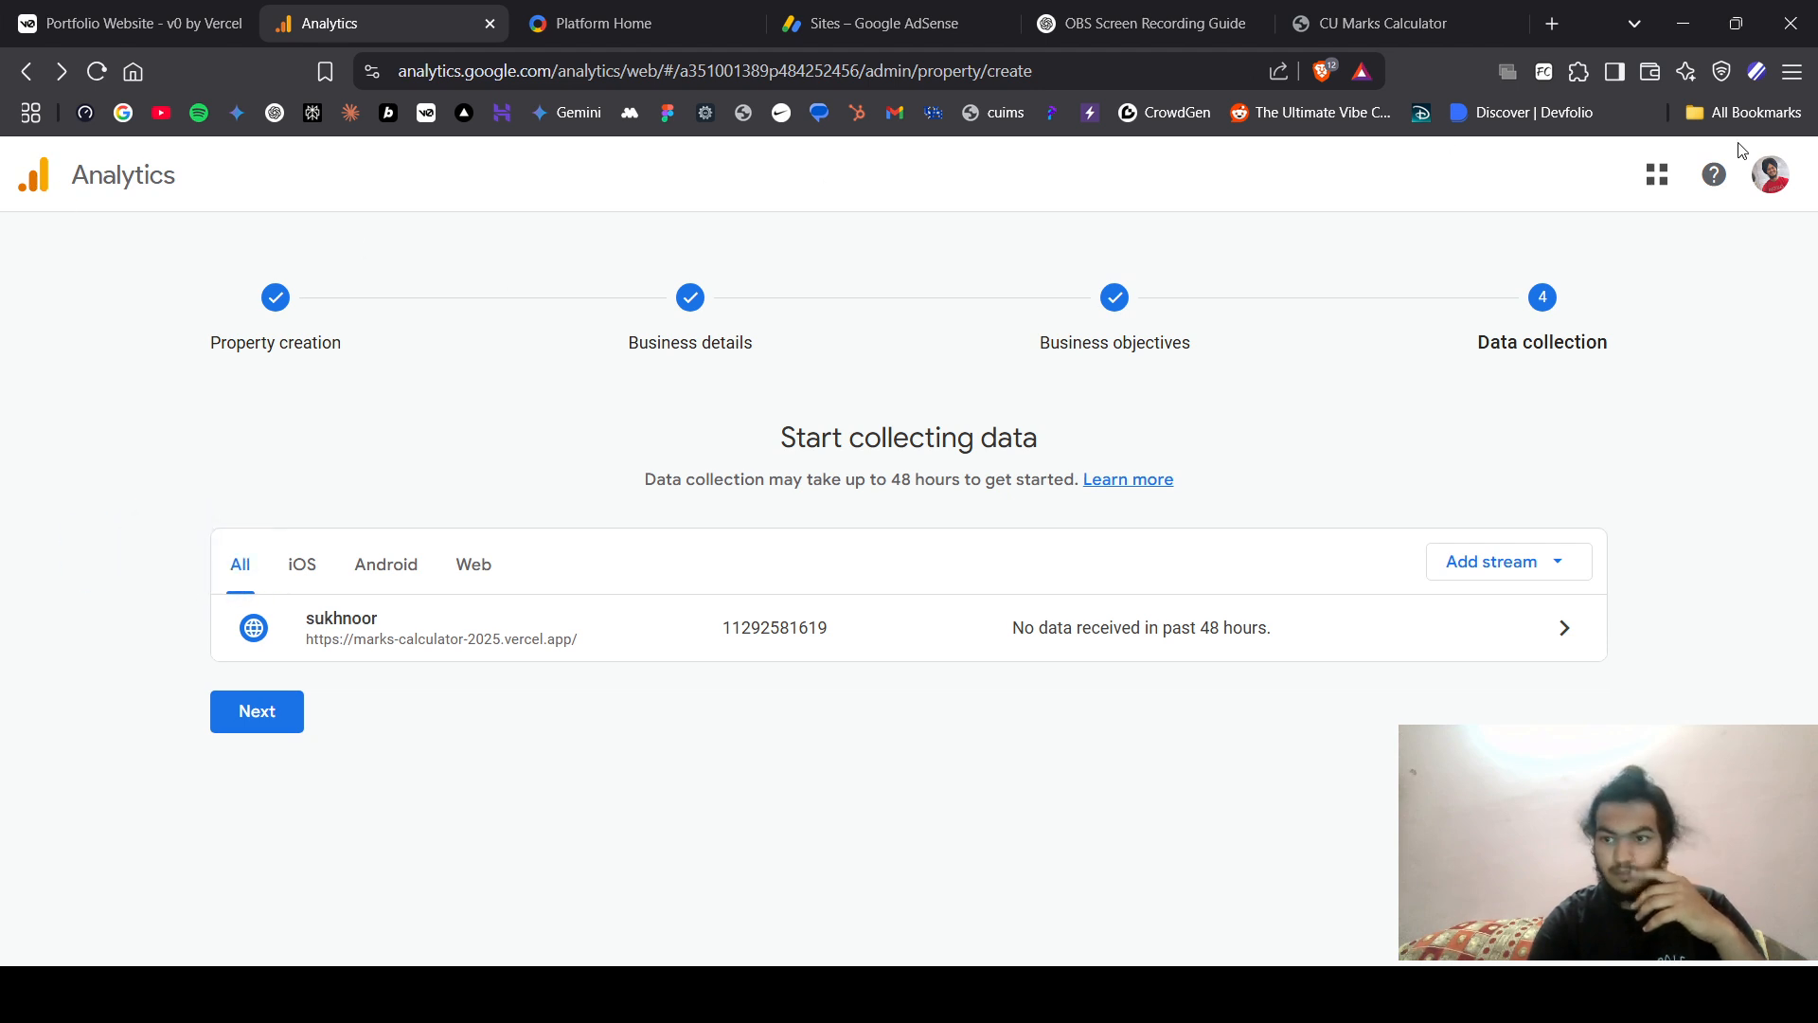
- Open the Analytics home from the Marketing Platform products and examine the marks-calculator property's users, event count, and country overview
left_click(1657, 174)
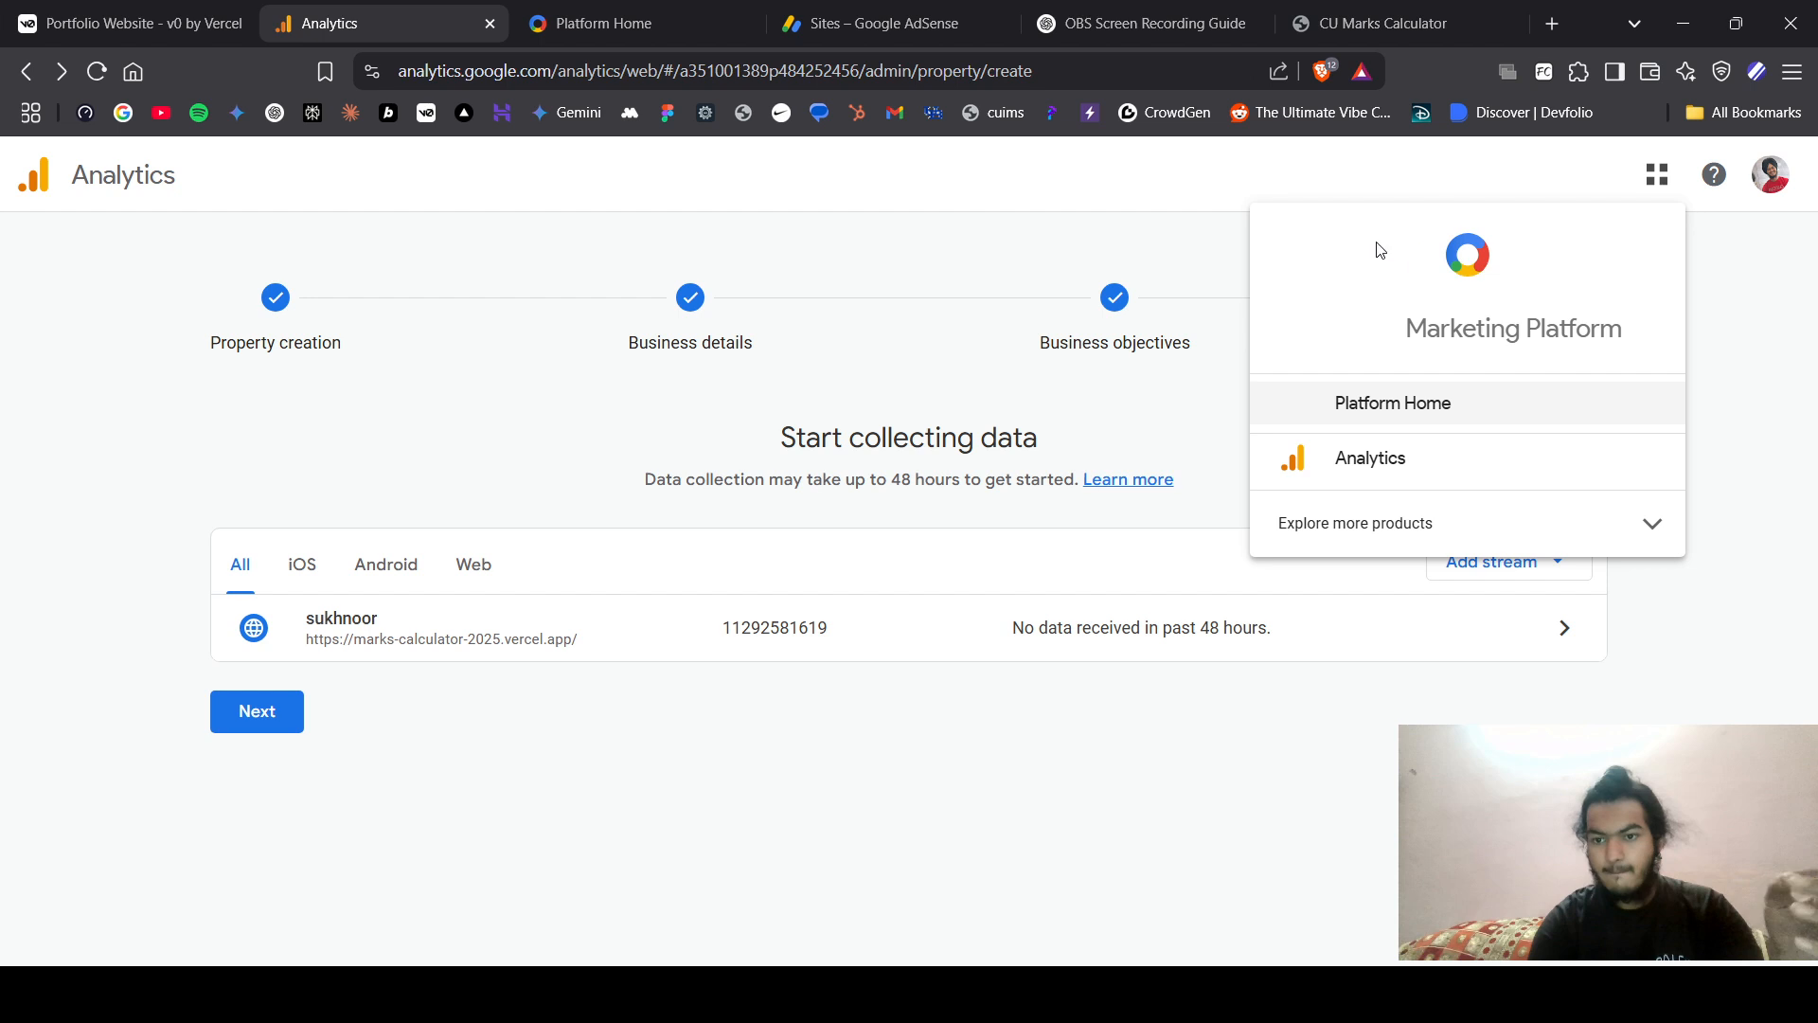
left_click(1310, 482)
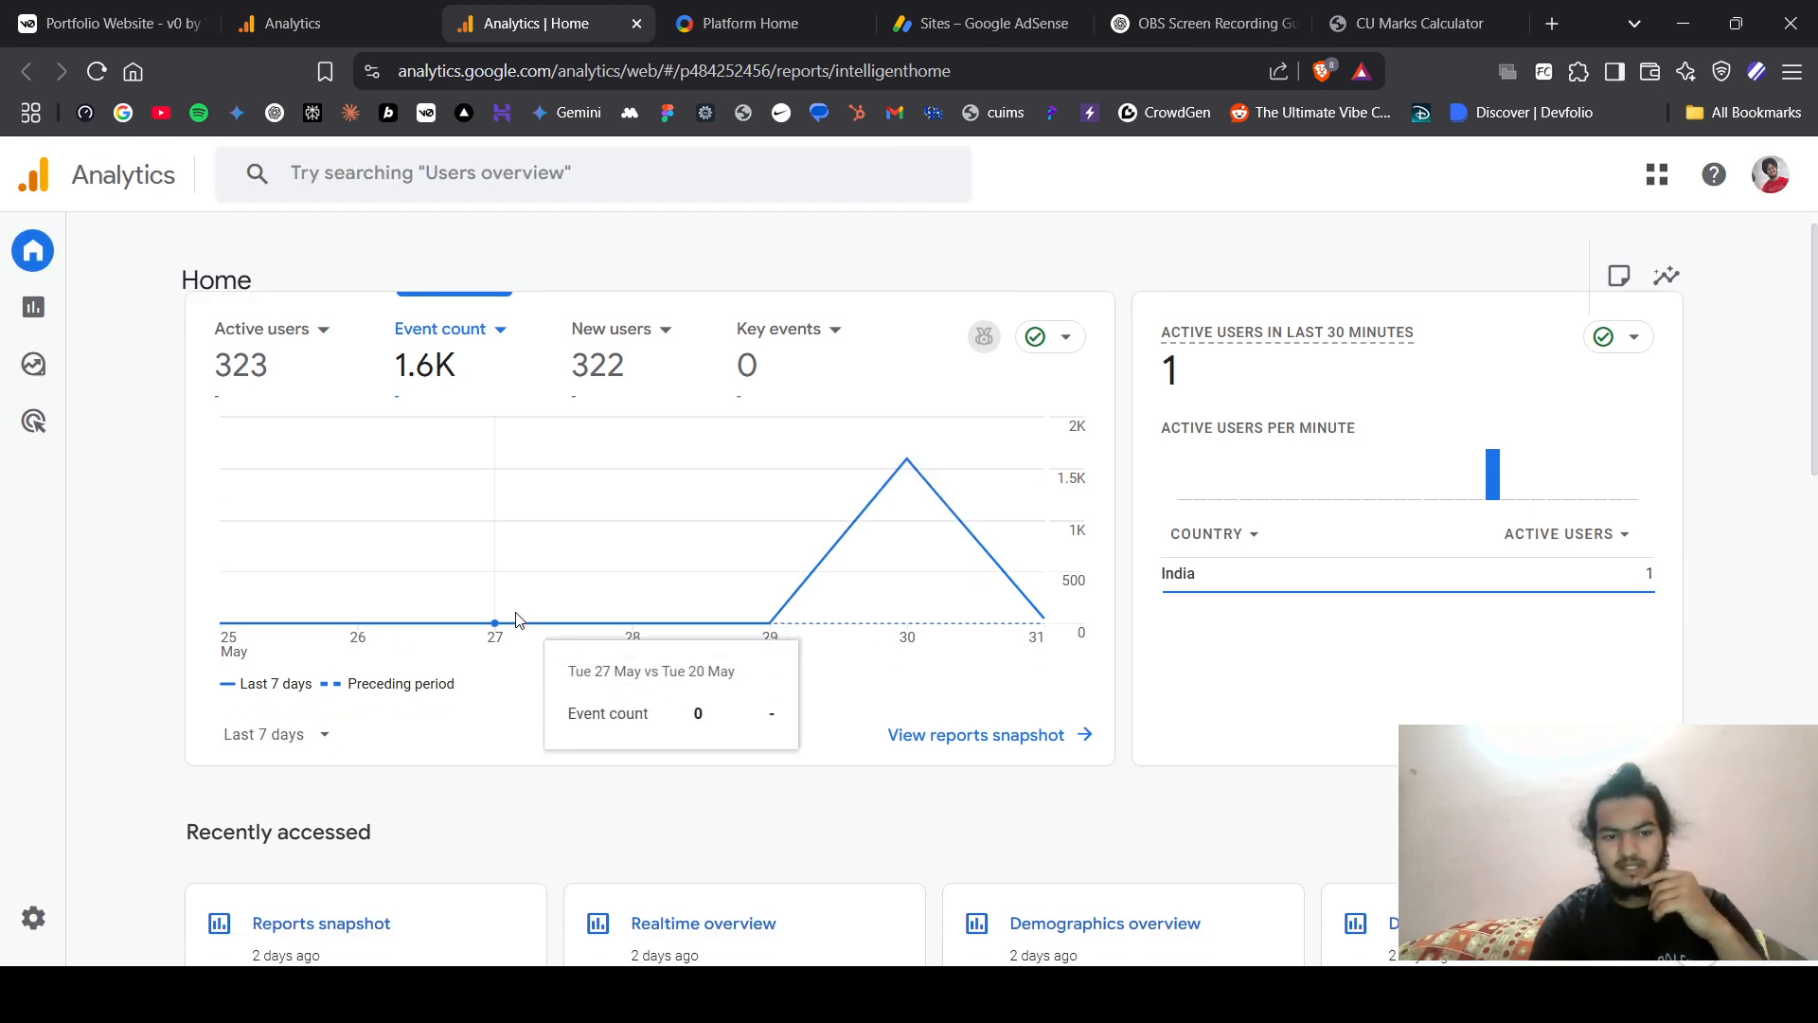
scroll(516, 620, "down", 5)
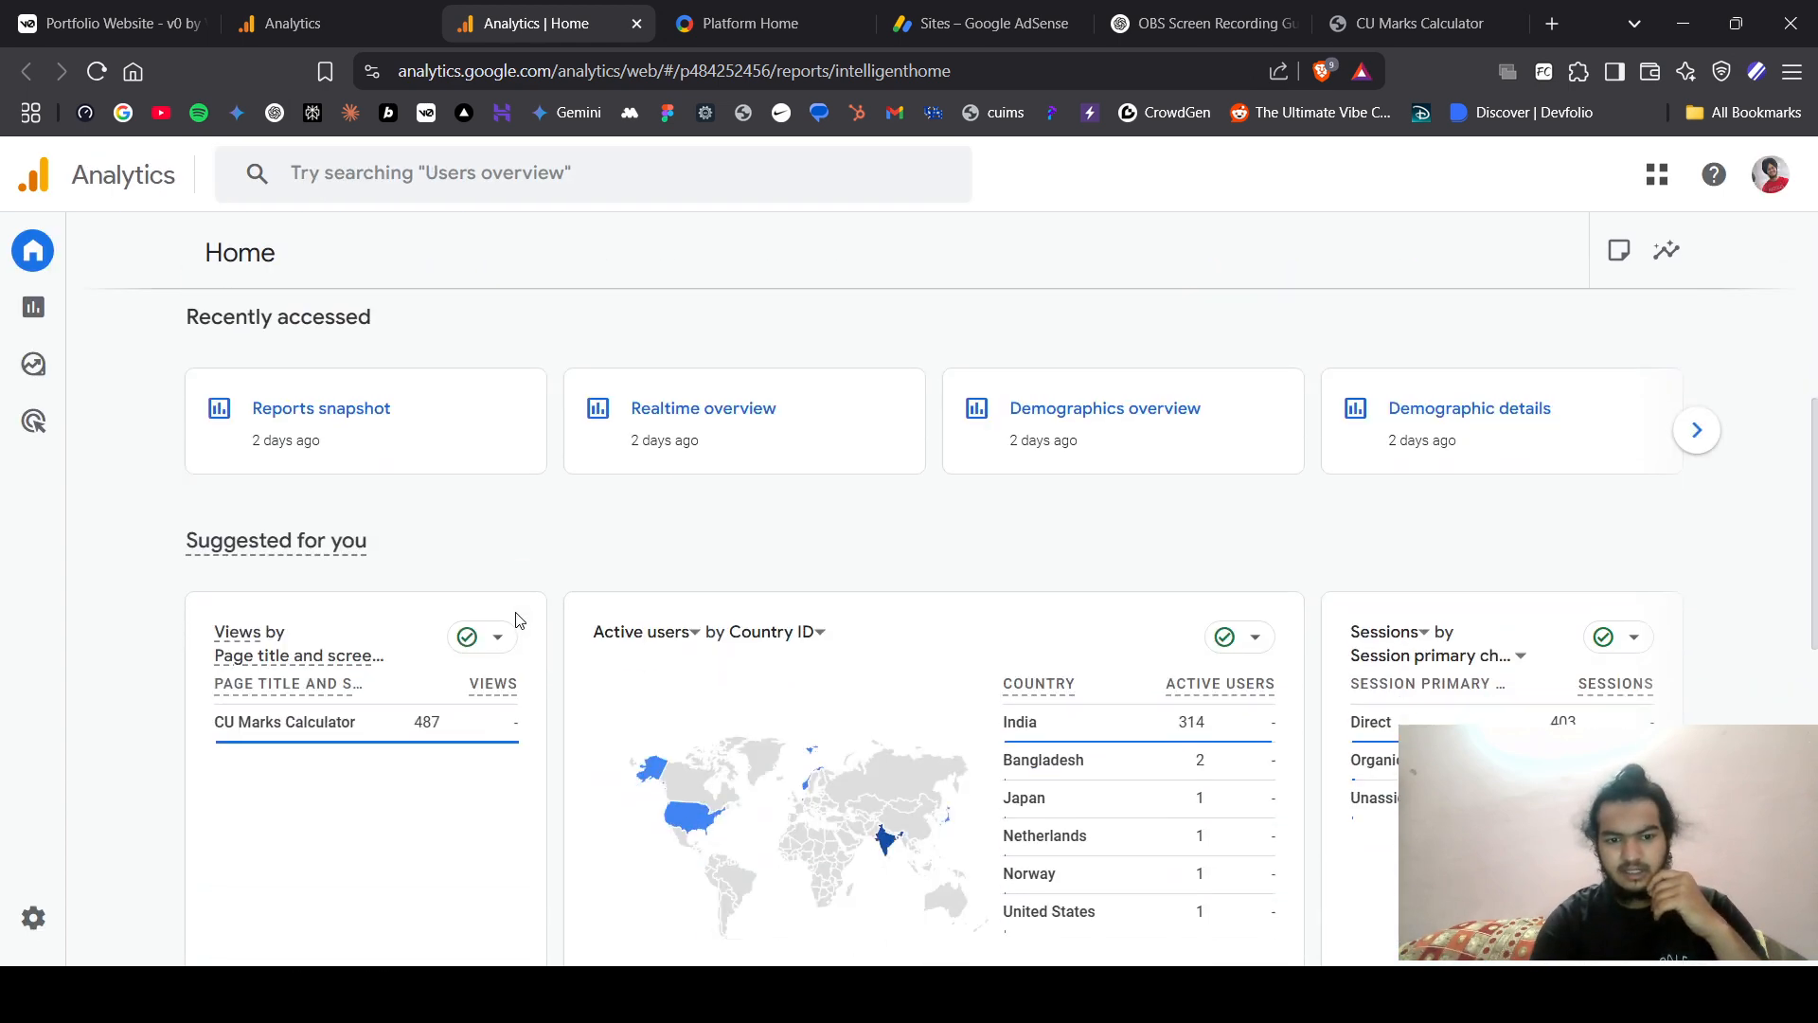
scroll(516, 620, "up", 5)
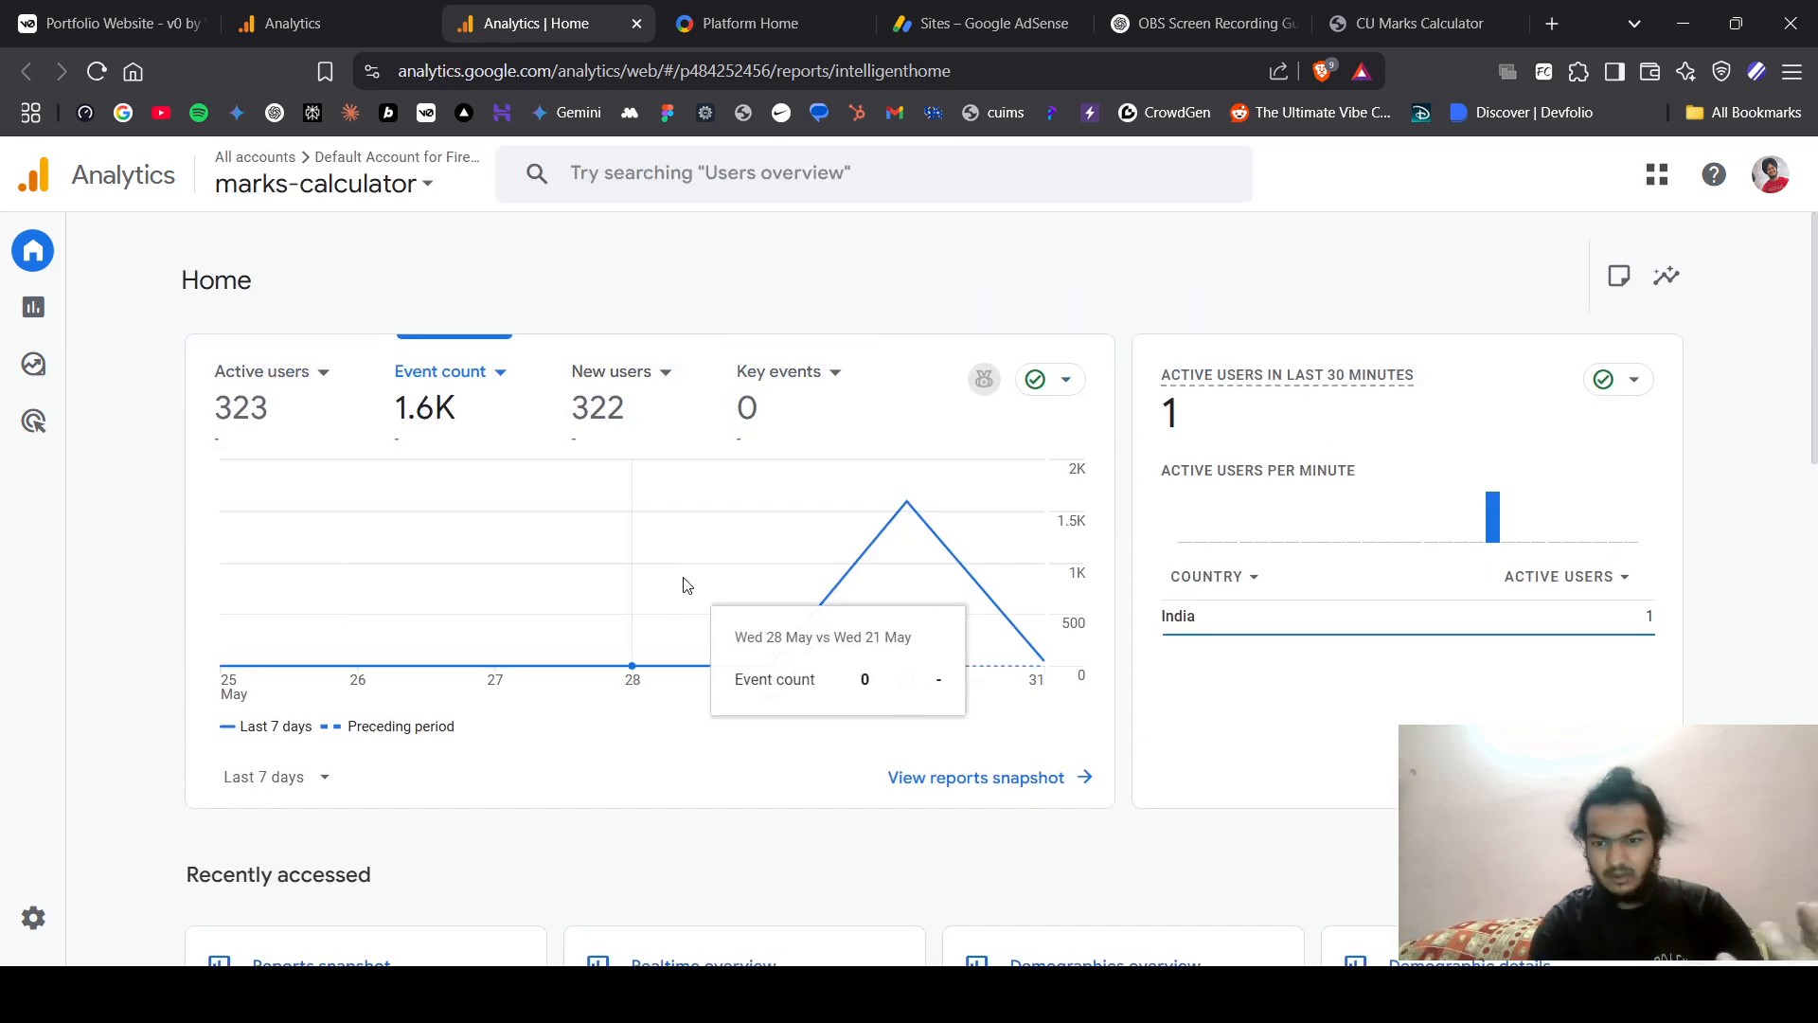
scroll(686, 585, "down", 5)
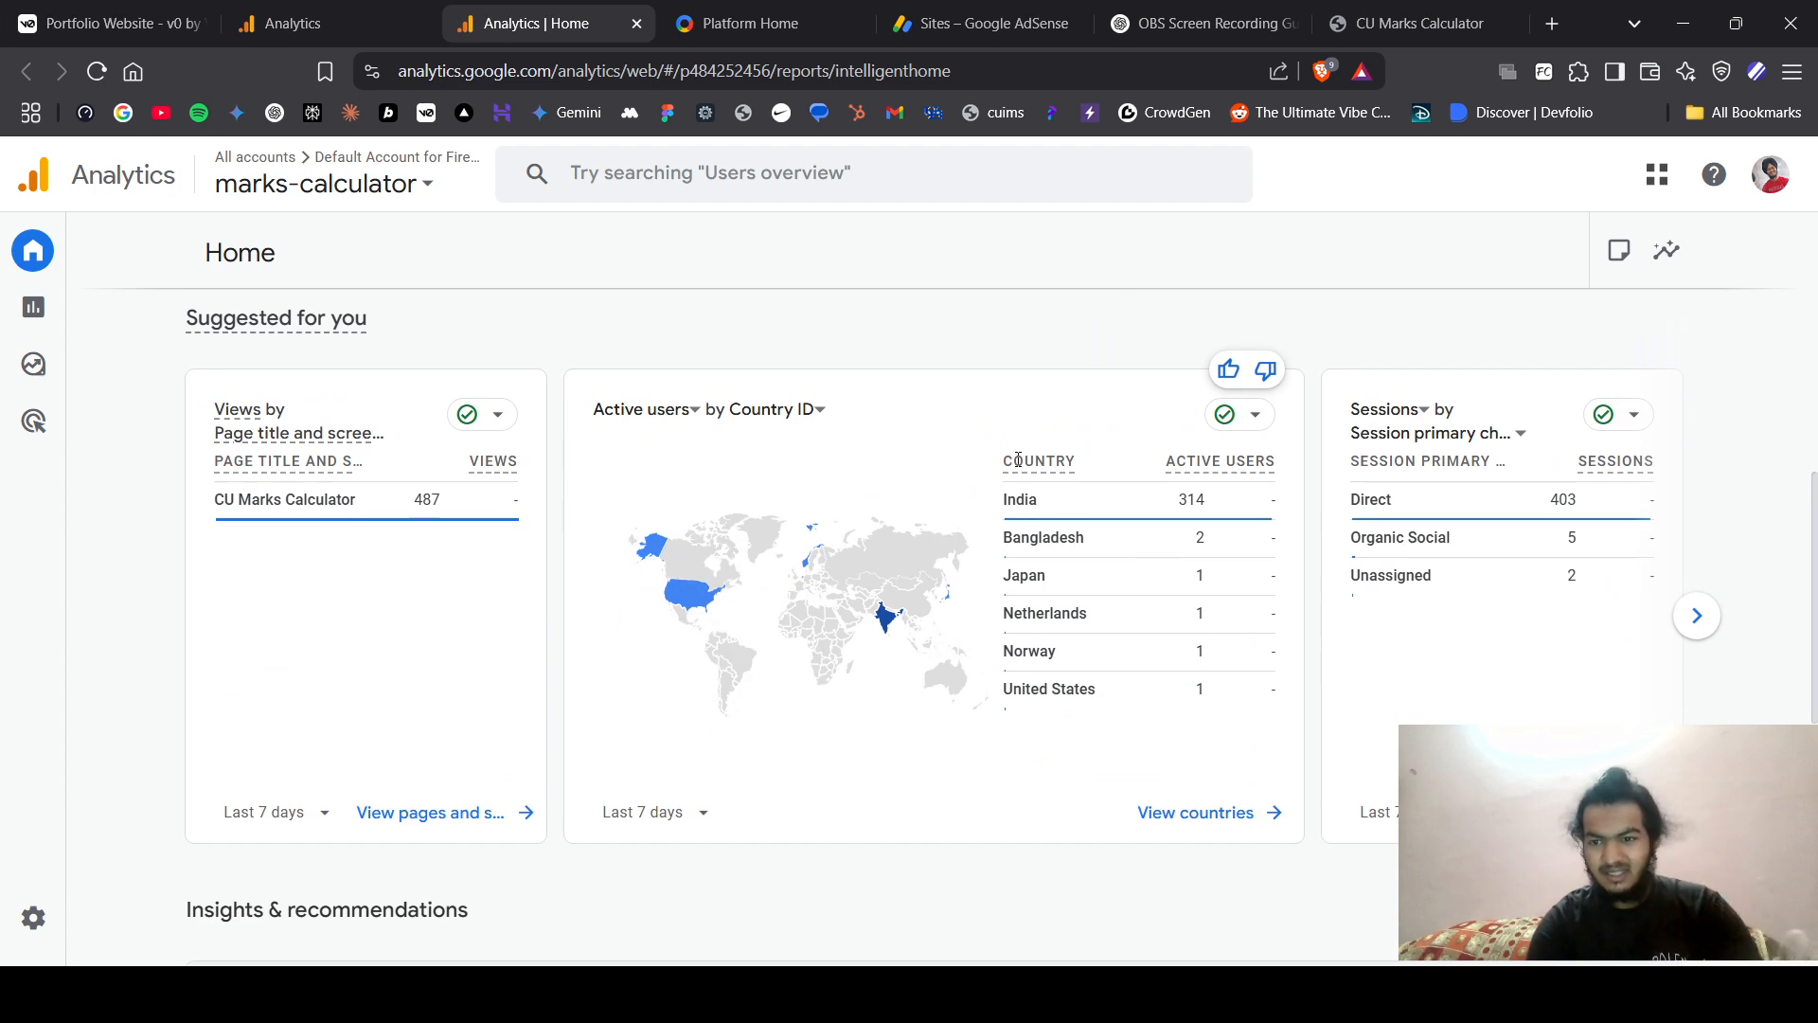
- View the account's list of properties, dismiss it, and examine the suggested reports and insights sections of the marks-calculator home
scroll(1018, 460, "up", 5)
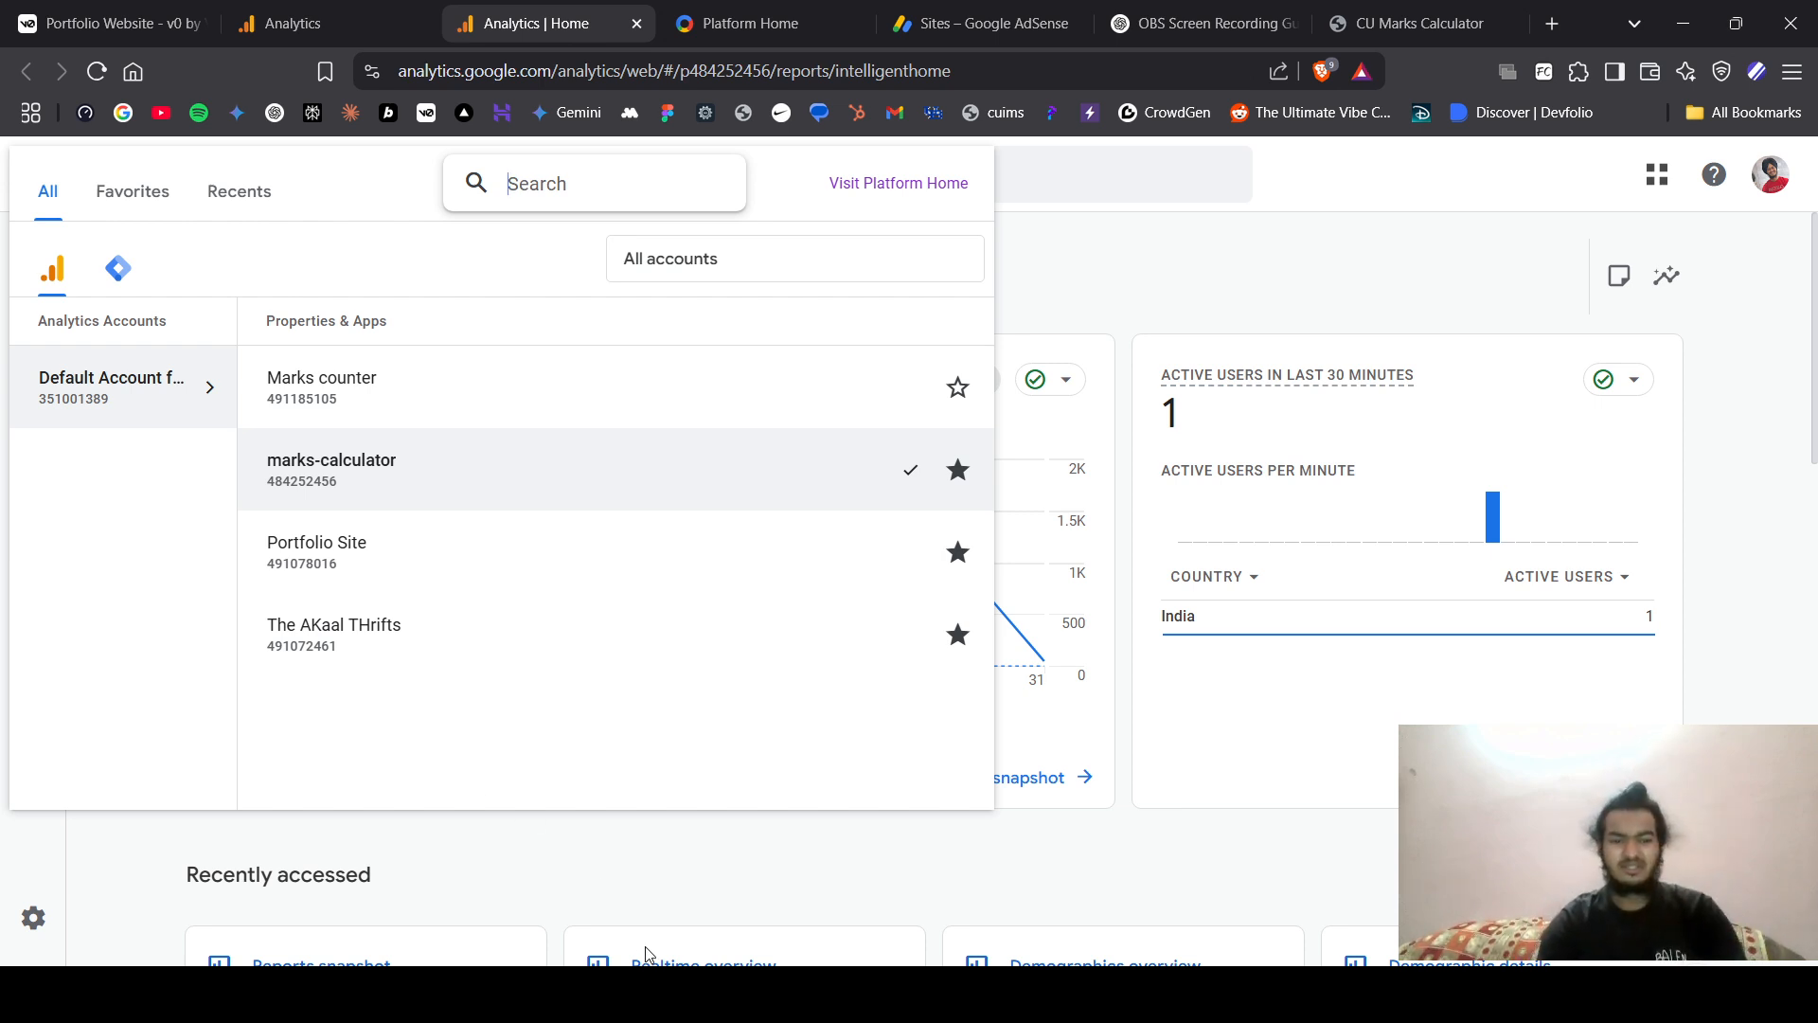
left_click(589, 859)
scroll(592, 867, "down", 6)
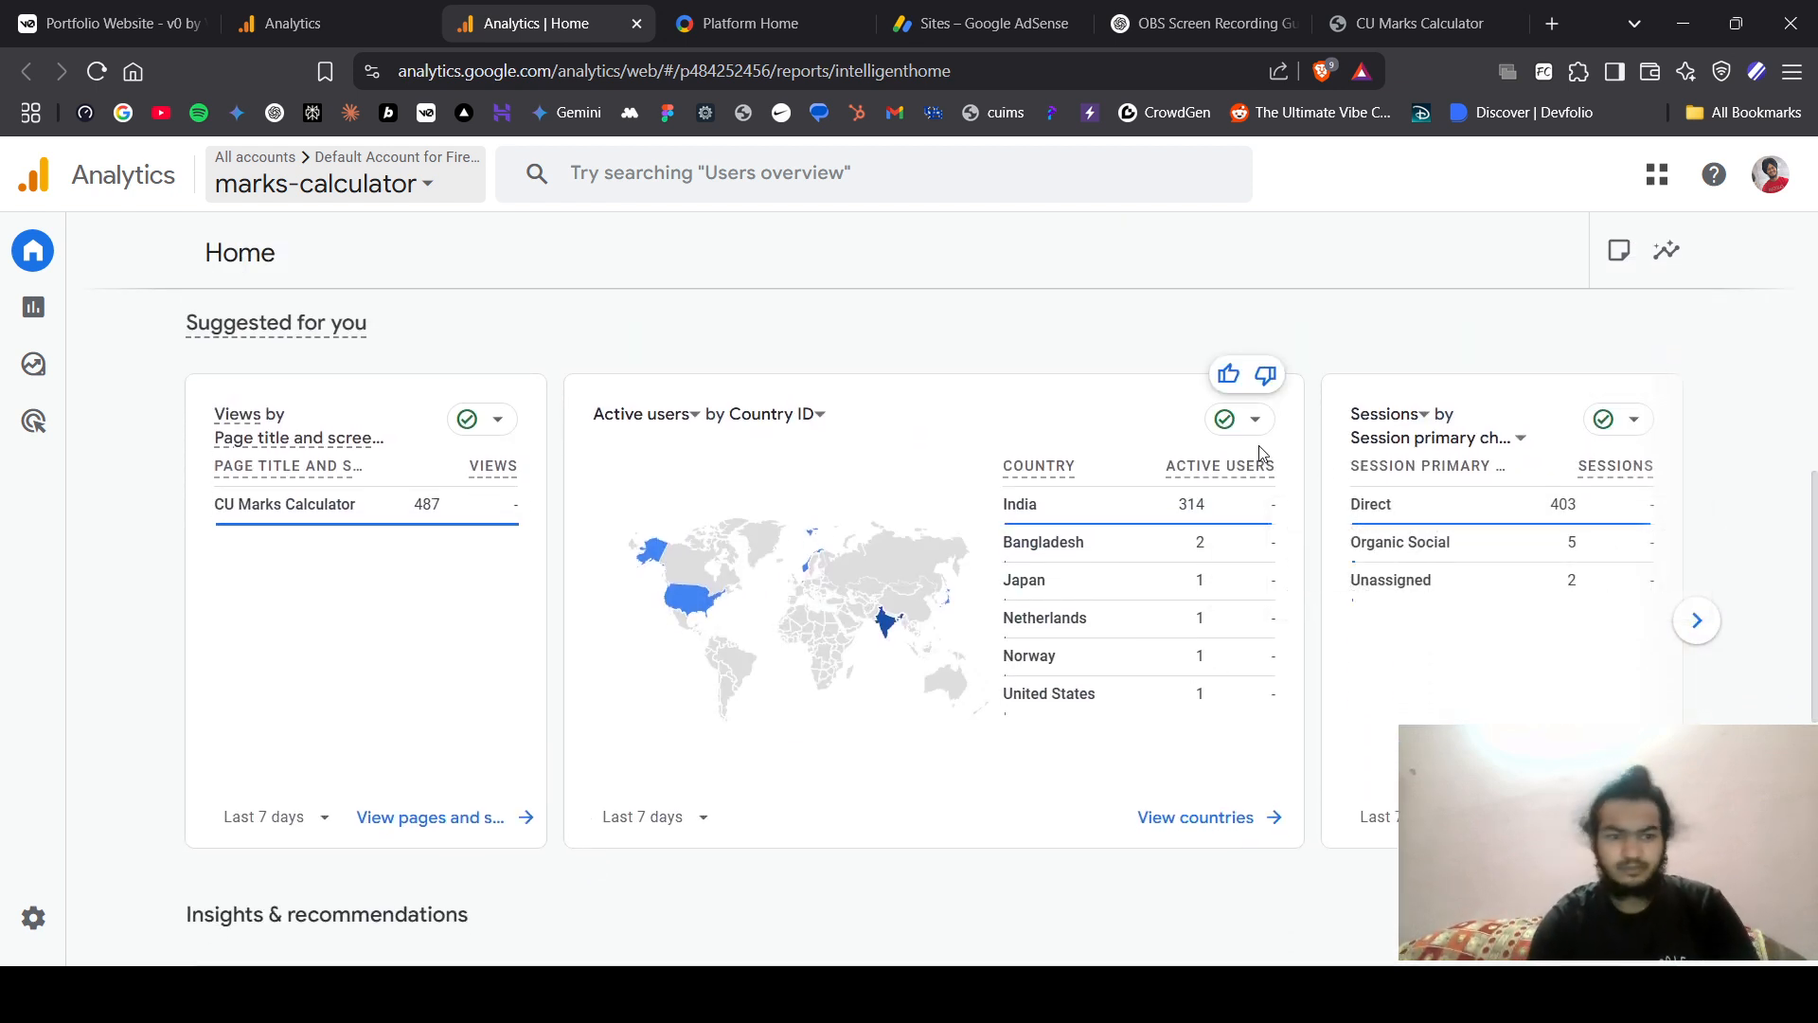
scroll(777, 489, "down", 5)
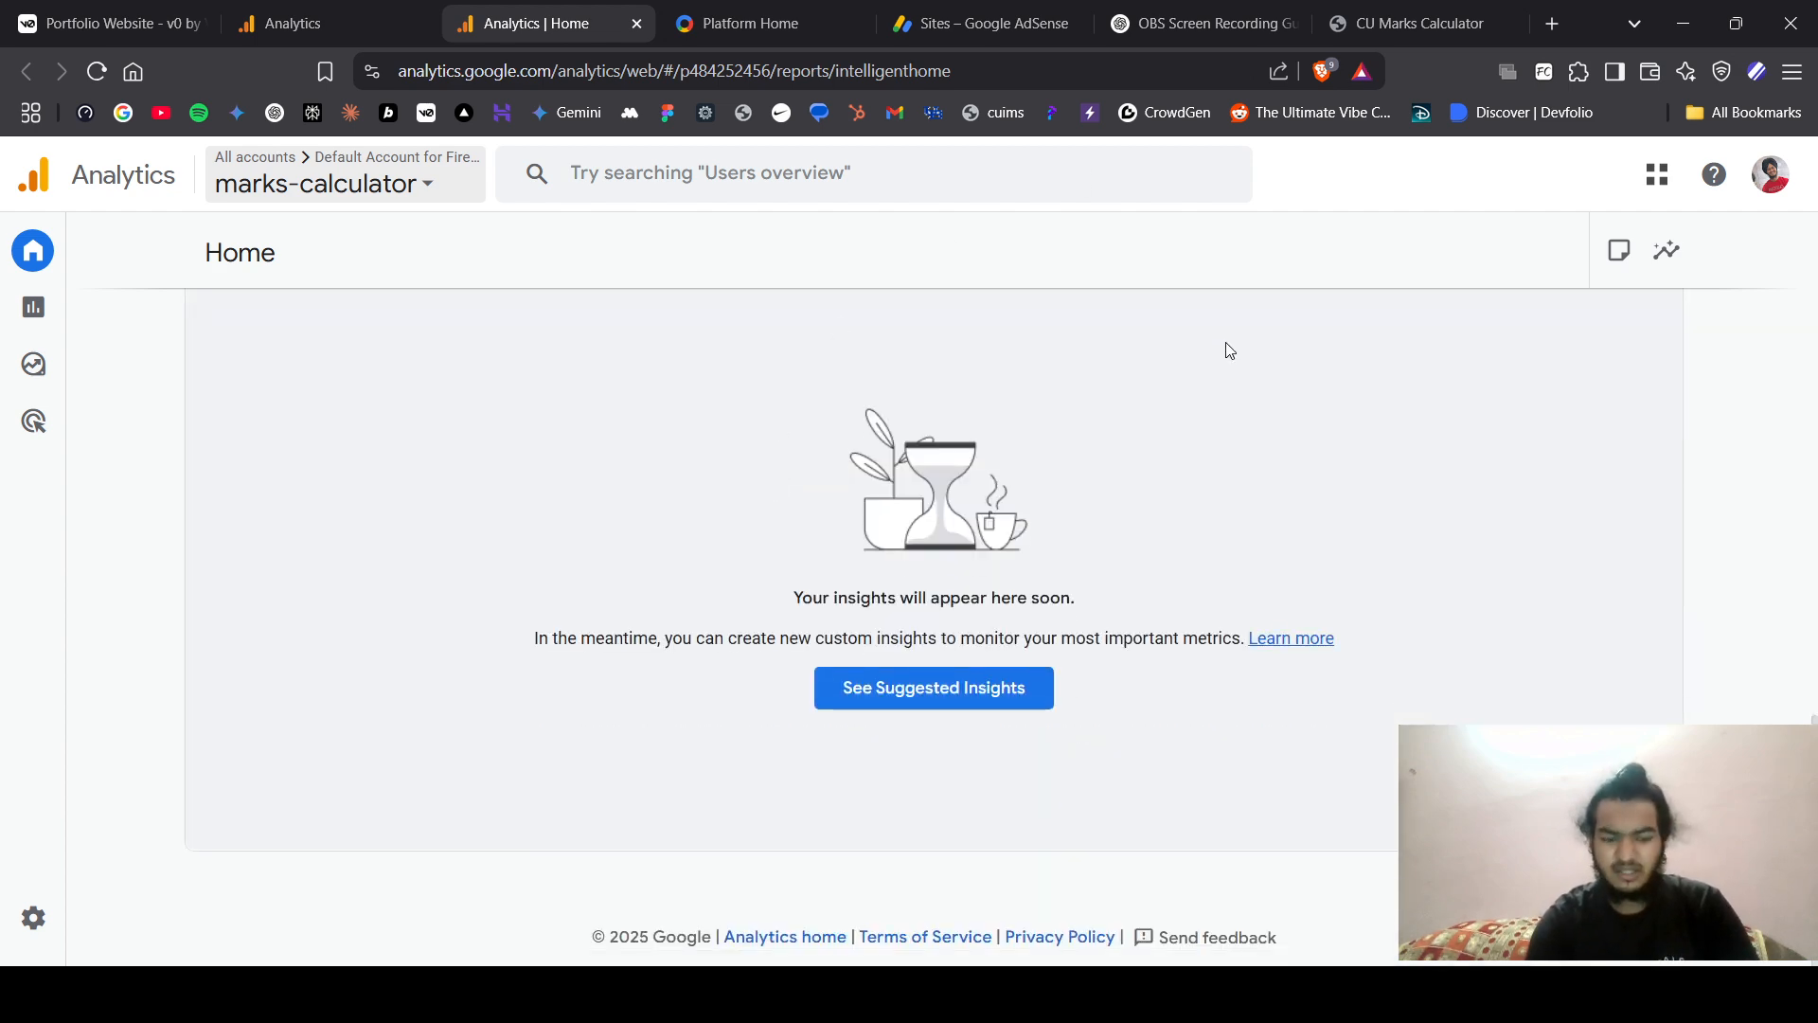
key("alt+Tab")
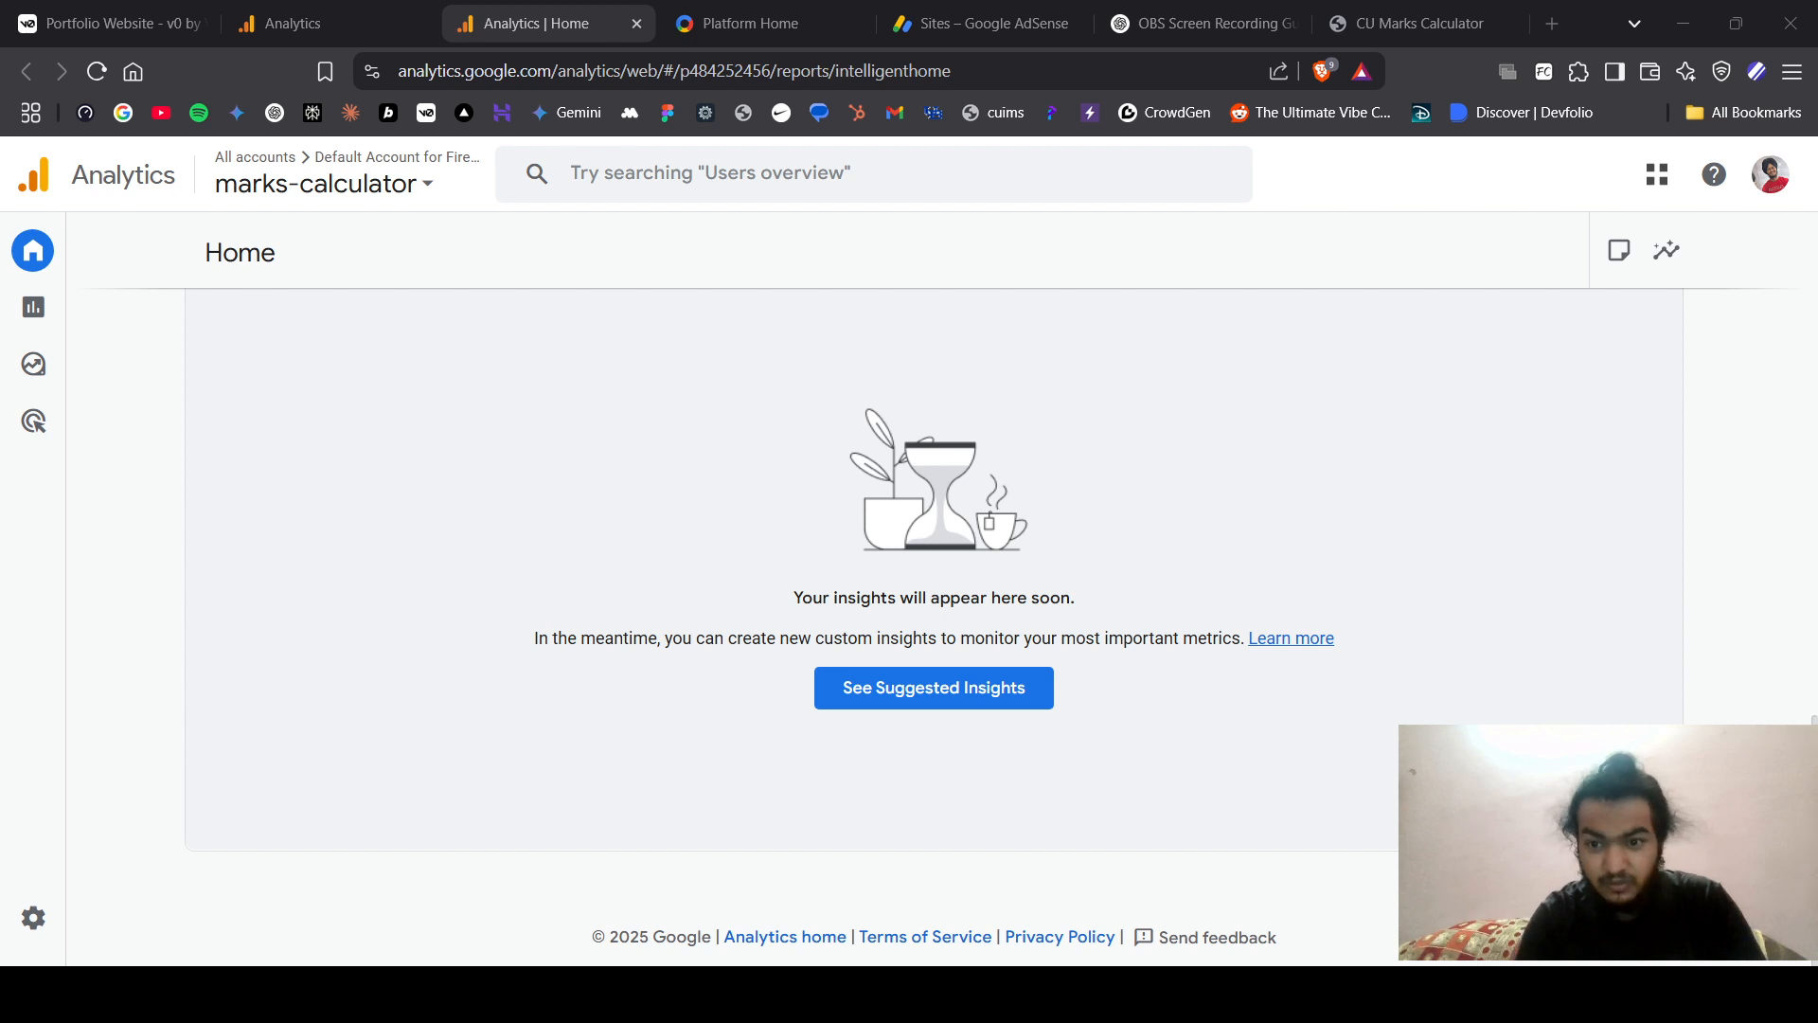